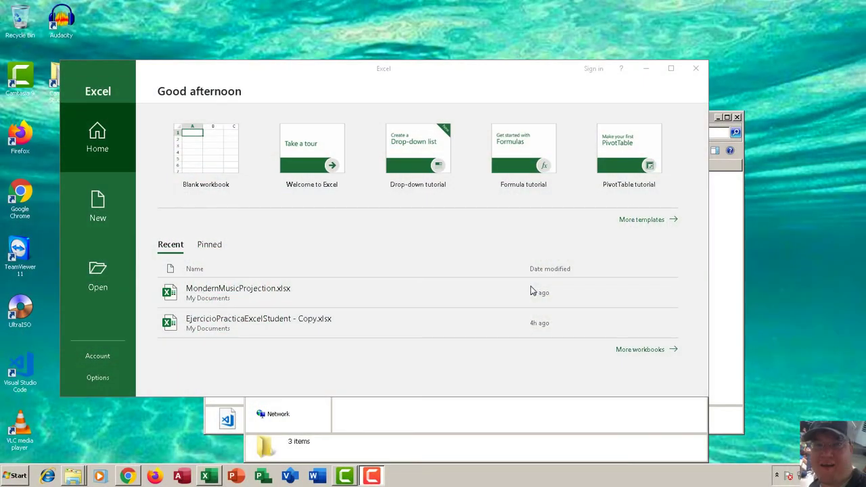
# Create a new blank workbook, Book1, and pick a starting cell on Sheet1.
pyautogui.click(216, 152)
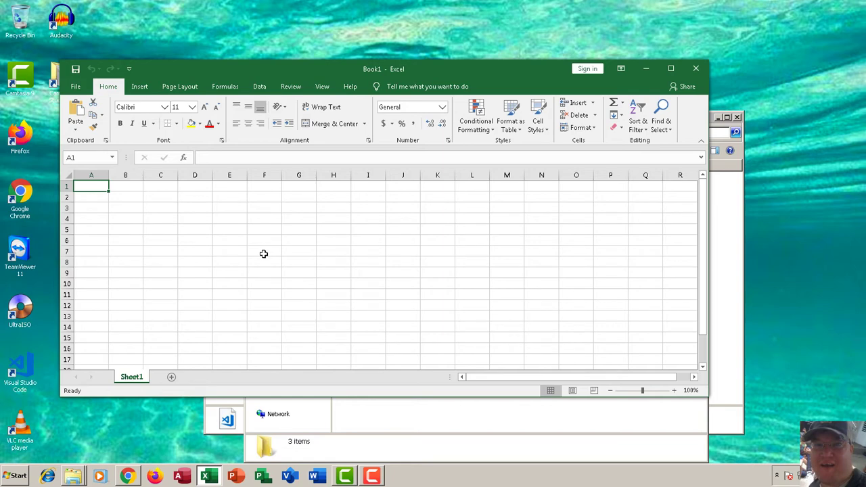
pyautogui.click(135, 205)
# Enter the title 'Loan Payment Calculator' in B2.
pyautogui.click(134, 197)
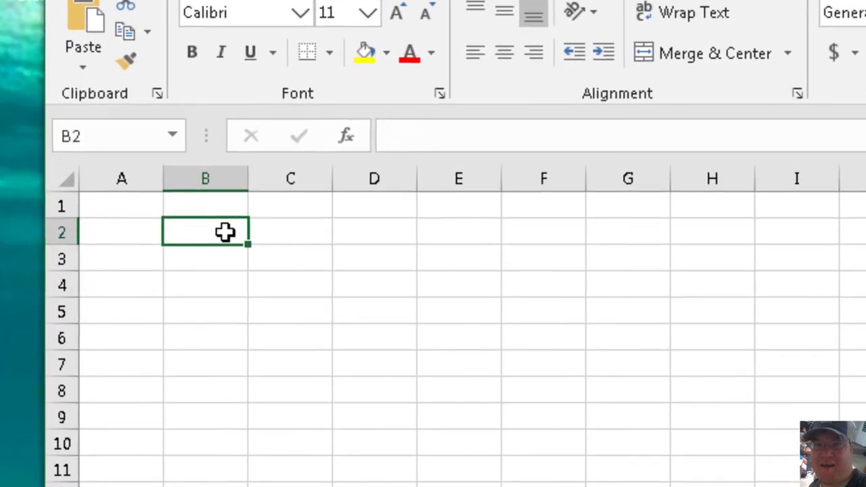
pyautogui.write('Loan Paymen')
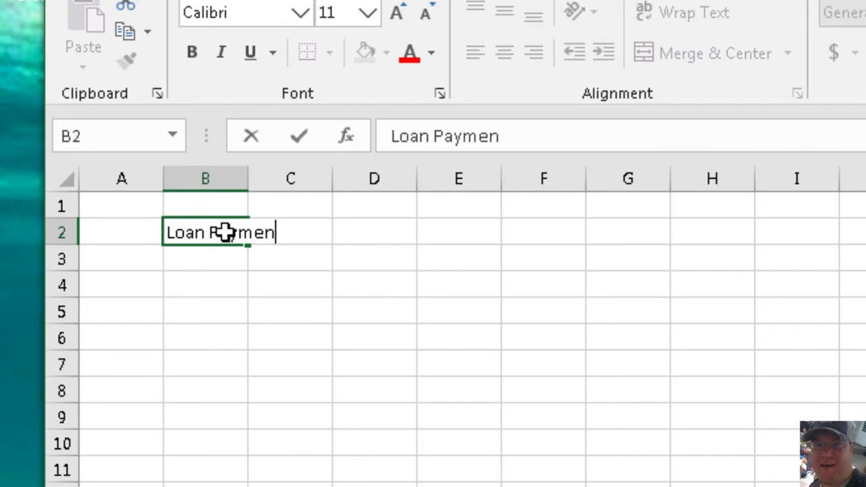
pyautogui.write('t Cal')
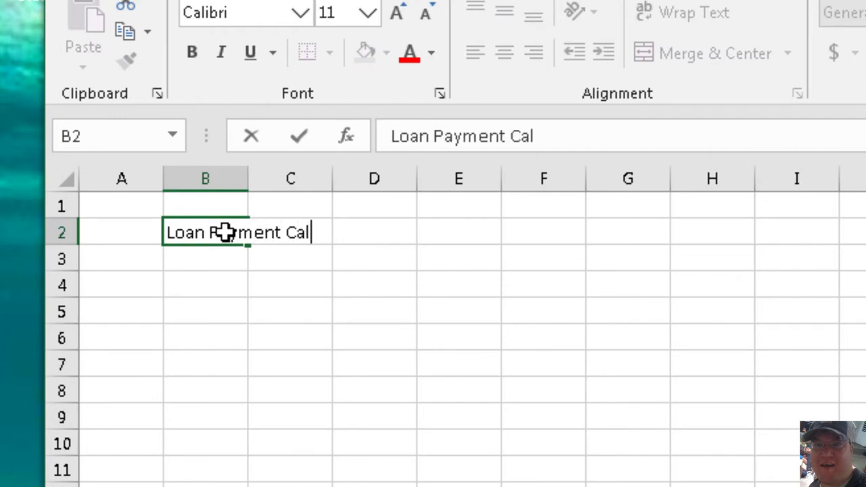
pyautogui.write('culato')
pyautogui.press('BackSpace')
pyautogui.write('ator')
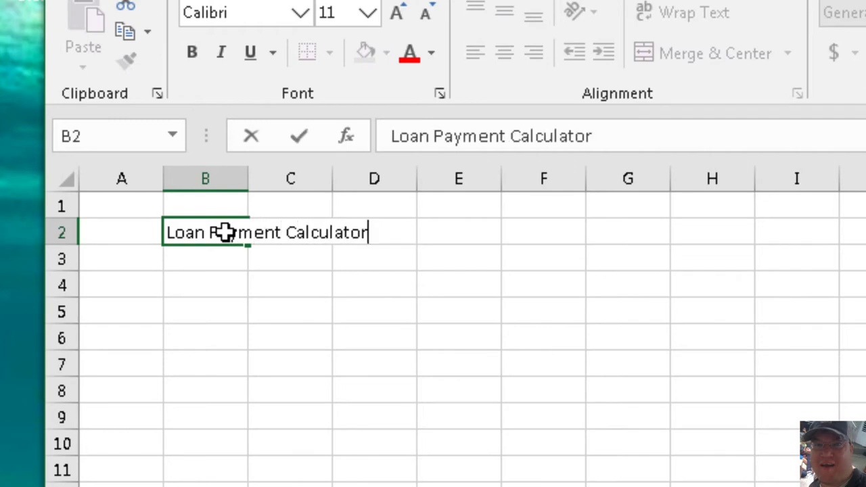
pyautogui.press('Return')
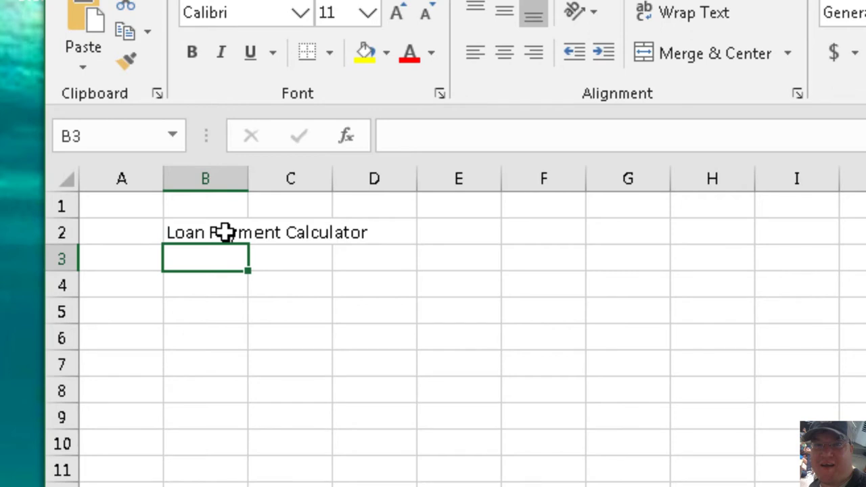
# Type the labels Date, Item and Price into B3:B5.
pyautogui.write('Da')
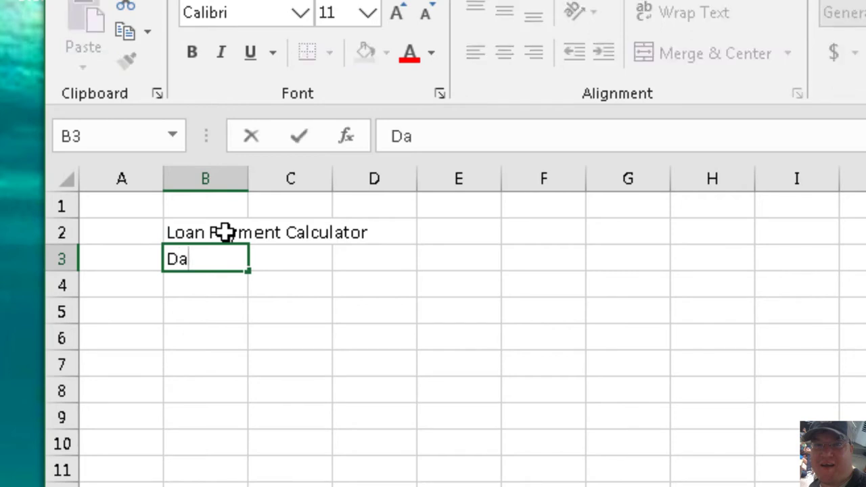
pyautogui.write('te')
pyautogui.press('Return')
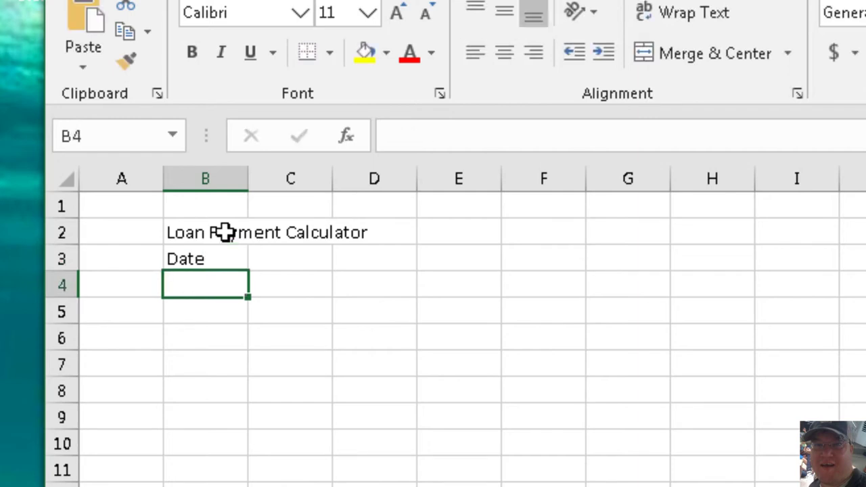
pyautogui.write('Item')
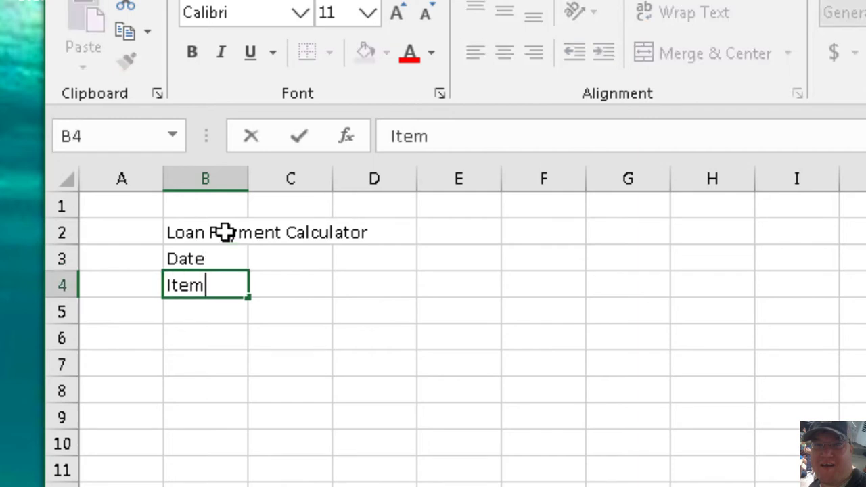
pyautogui.press('Return')
pyautogui.write('P')
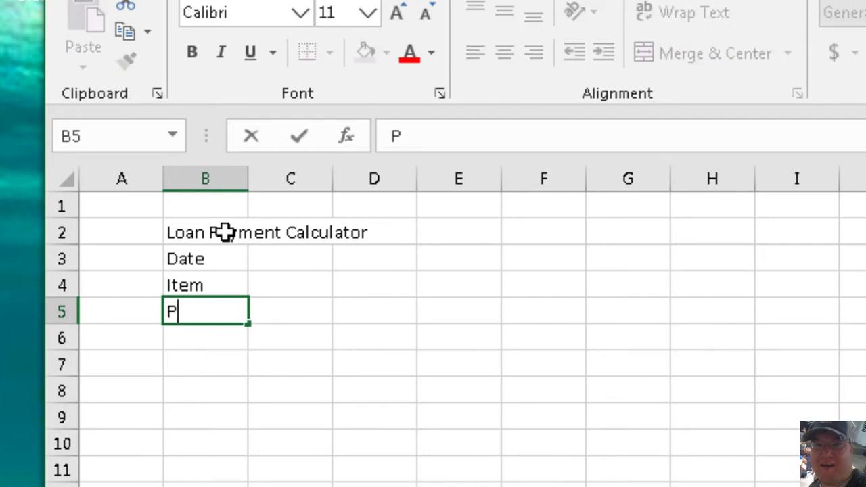
pyautogui.write('rice')
pyautogui.press('Return')
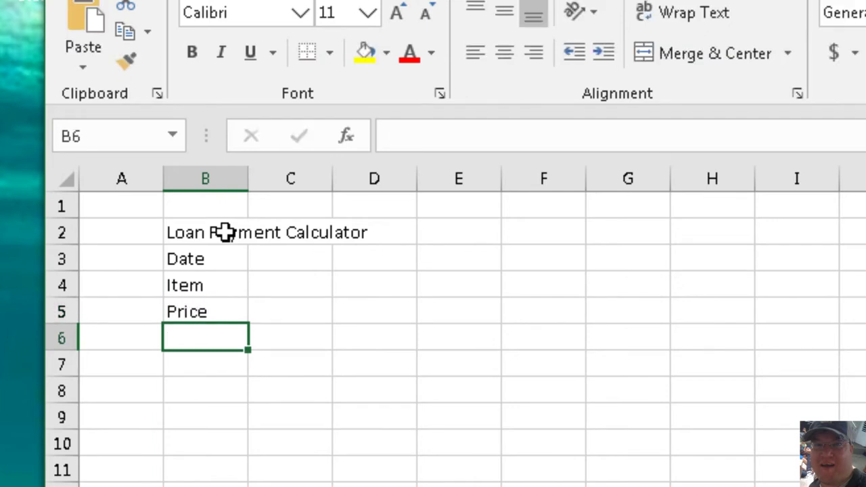
# Add the DownPymt and Loan Amount labels in B6:B7, then move to C3.
pyautogui.write('Dowun')
pyautogui.press('BackSpace')
pyautogui.press('BackSpace')
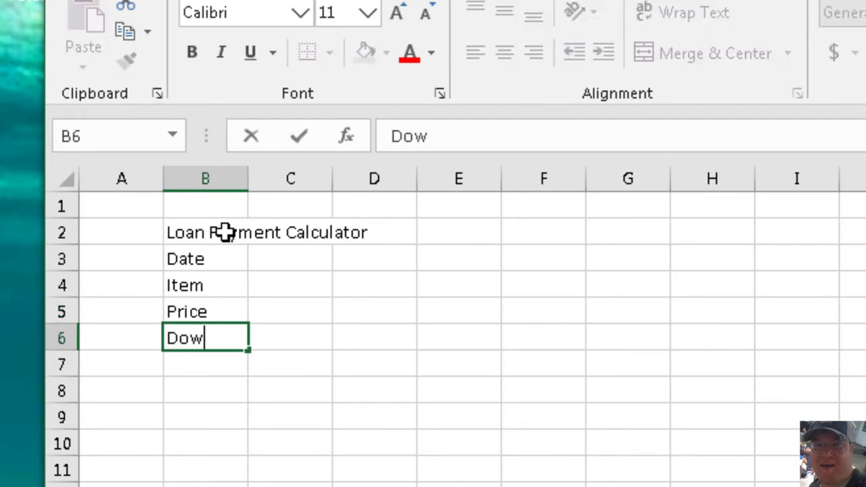
pyautogui.write('nP')
pyautogui.write('a')
pyautogui.press('BackSpace')
pyautogui.write('y')
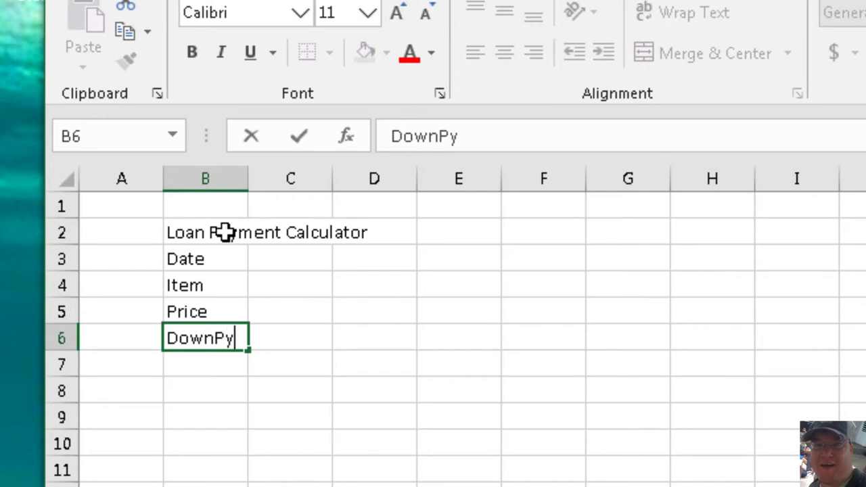
pyautogui.write('mt')
pyautogui.press('Return')
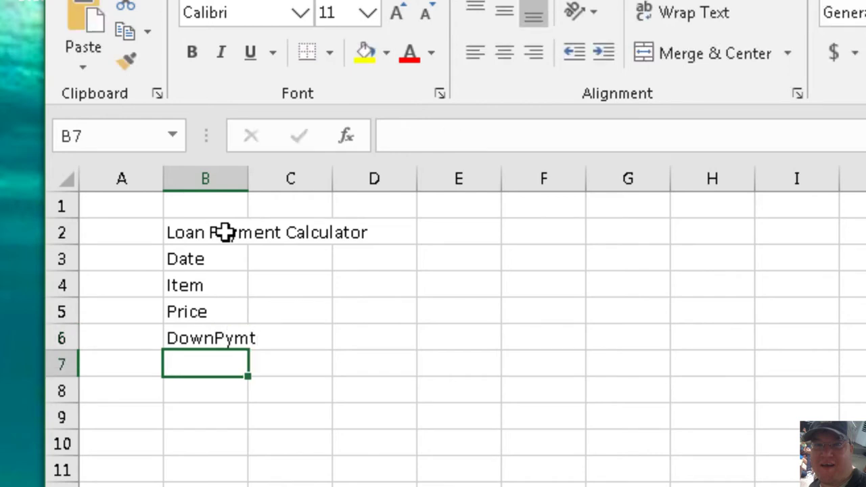
pyautogui.write('Loan Amo')
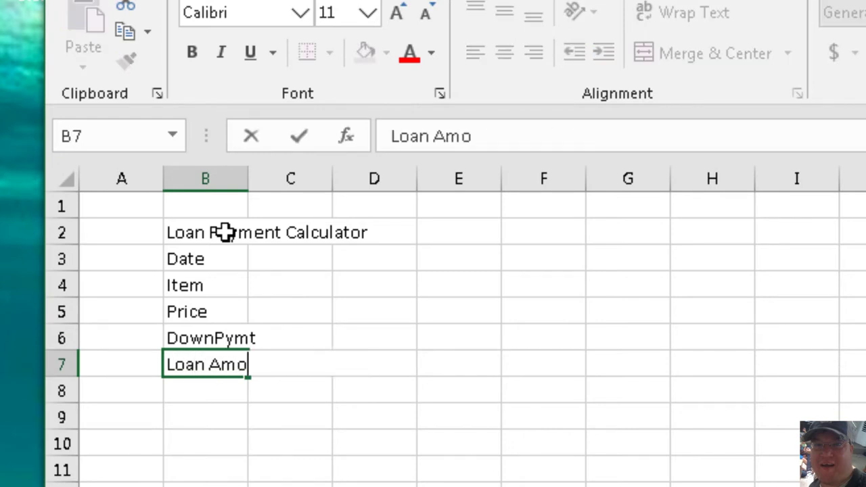
pyautogui.write('unt')
pyautogui.hotkey('ctrl', 'Return')
pyautogui.press('Up')
pyautogui.press('Up')
pyautogui.press('Up')
pyautogui.press('Up')
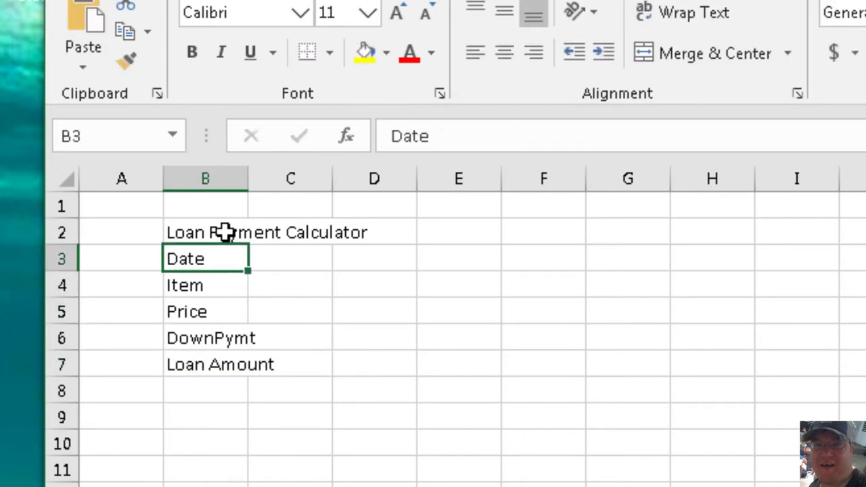
pyautogui.press('Right')
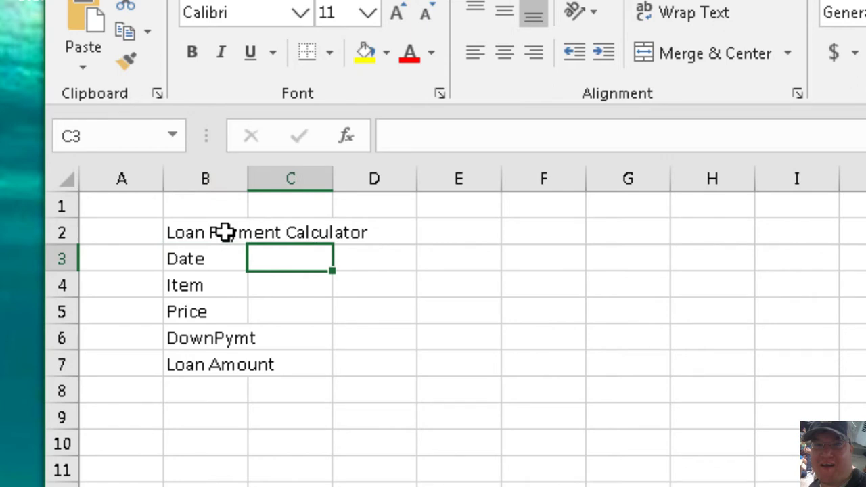
# Enter =NOW() in C3, adding the missing parentheses to fix the #NAME? error.
pyautogui.write('=')
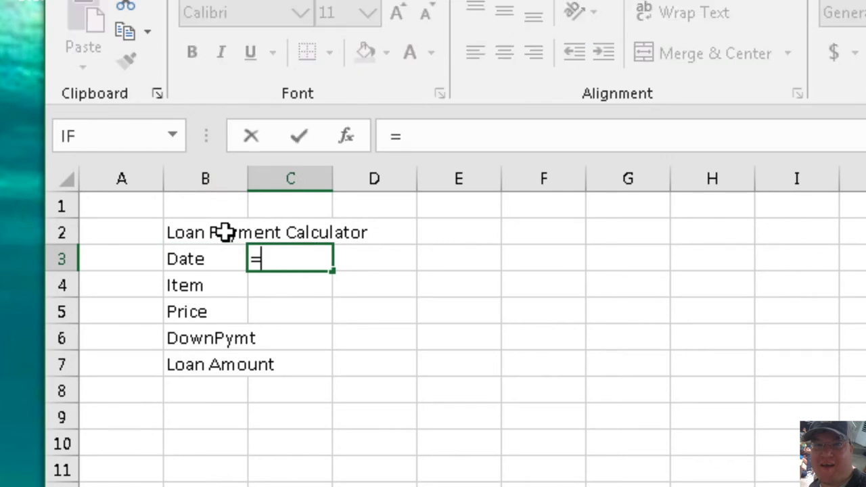
pyautogui.write('now')
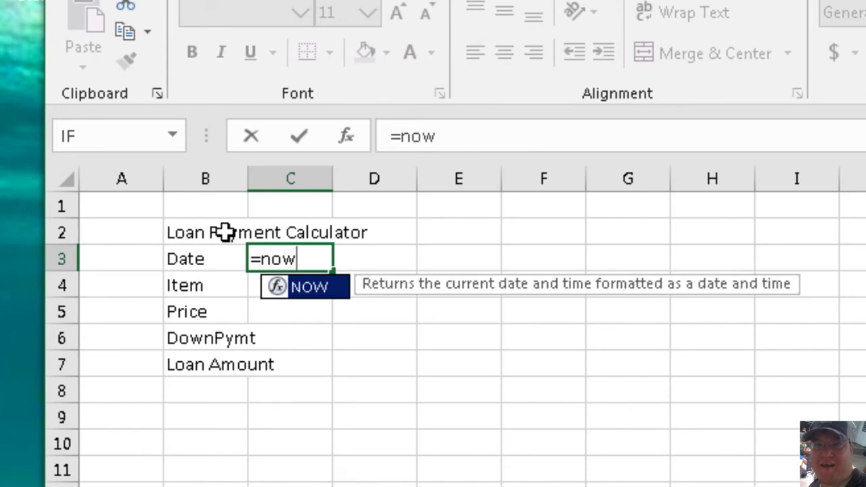
pyautogui.press('Return')
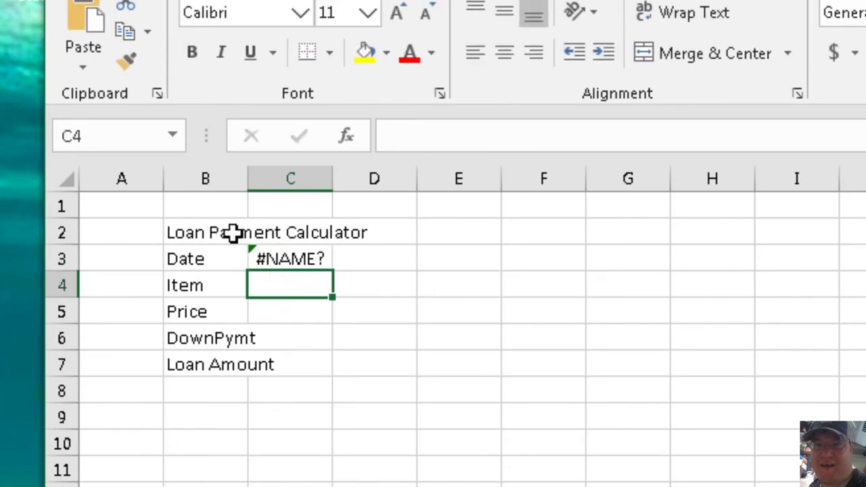
pyautogui.click(290, 254)
pyautogui.click(452, 137)
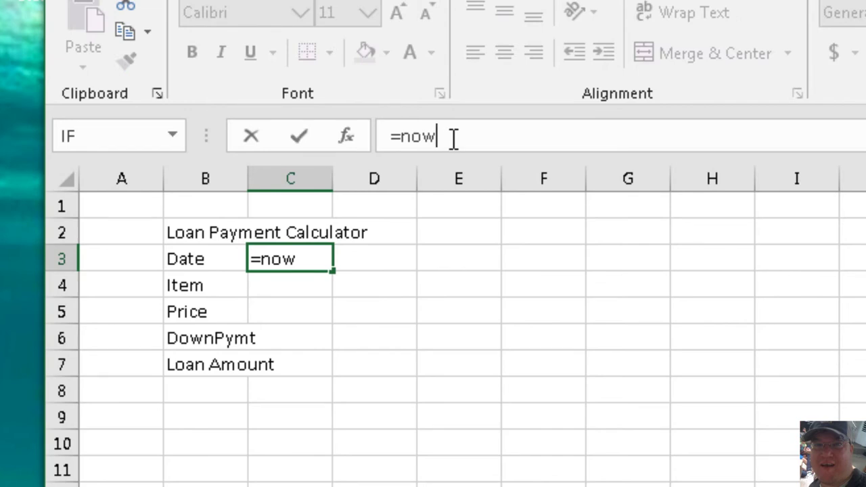
pyautogui.write('()')
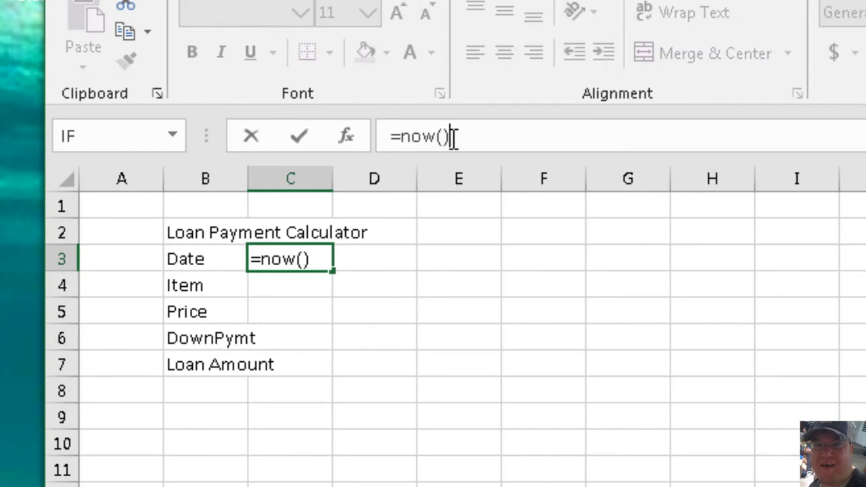
pyautogui.press('Return')
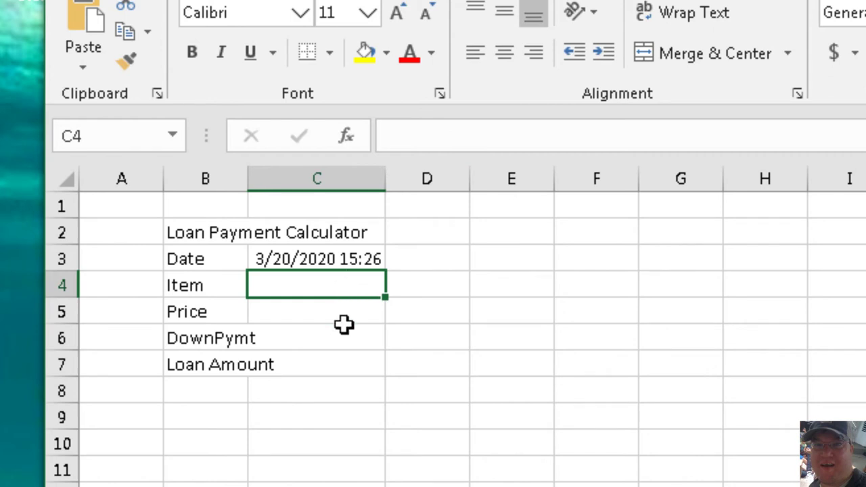
# Format C3 as Short Date so it displays 3/20/2020.
pyautogui.click(331, 263)
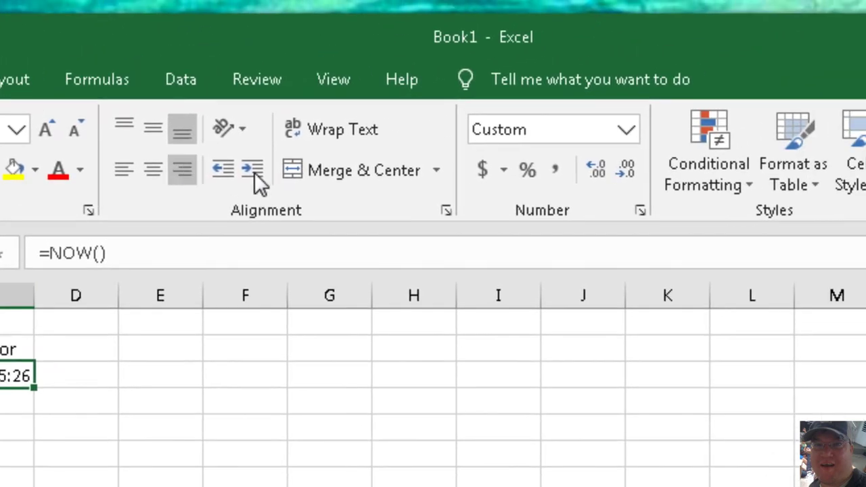
pyautogui.click(663, 119)
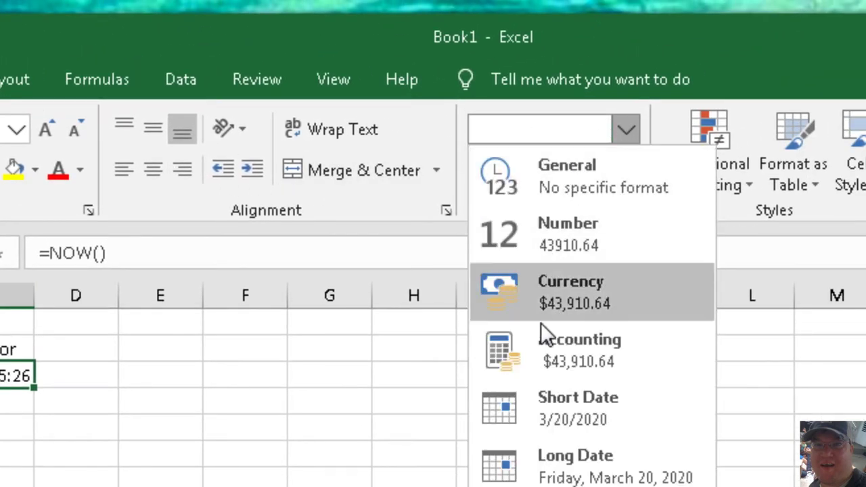
pyautogui.click(570, 410)
pyautogui.click(309, 359)
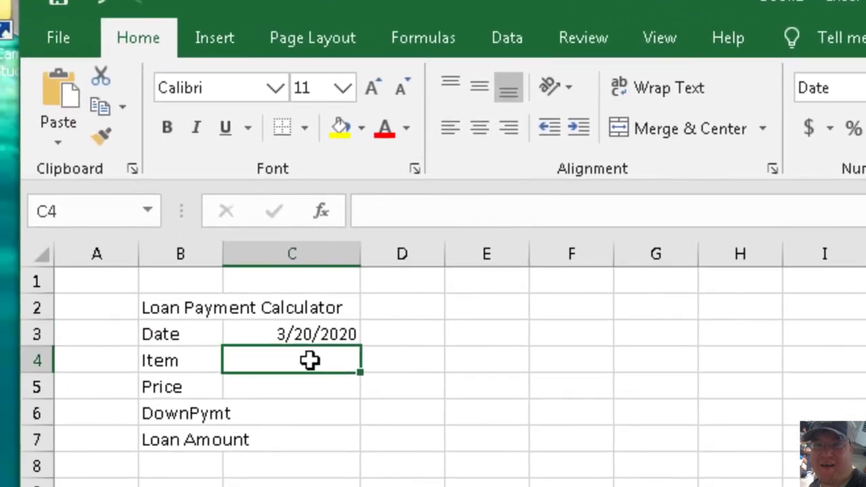
pyautogui.click(365, 334)
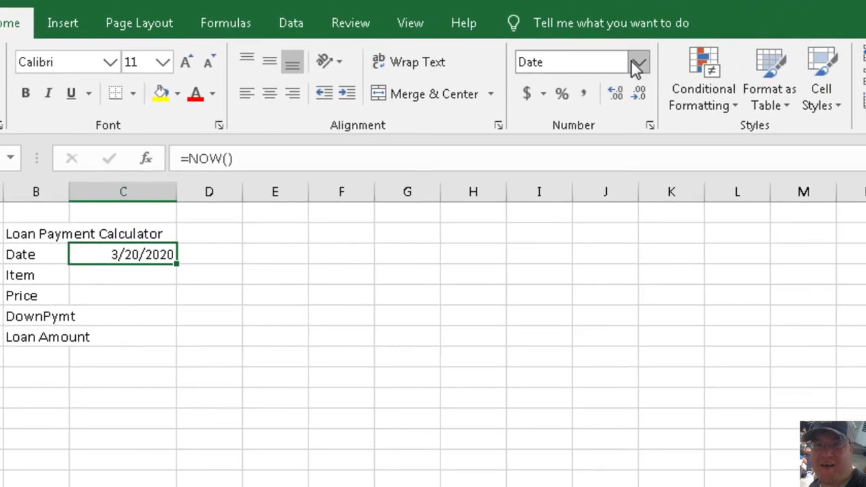
pyautogui.click(776, 73)
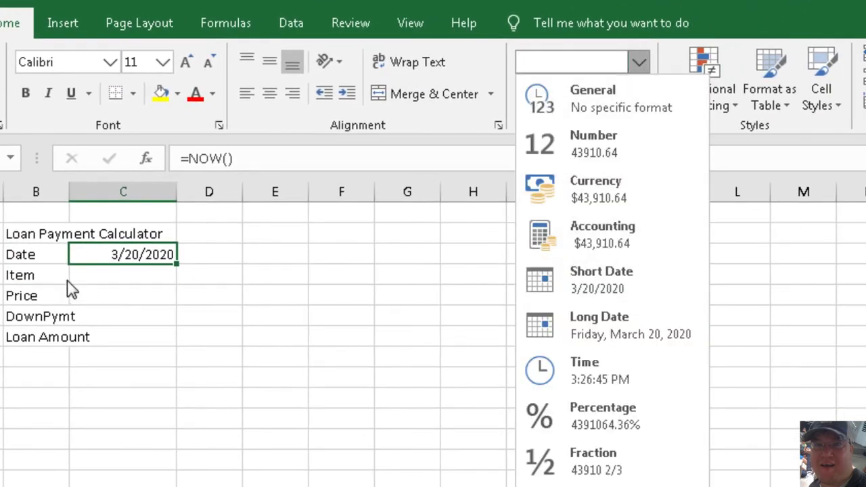
pyautogui.click(108, 261)
pyautogui.click(109, 276)
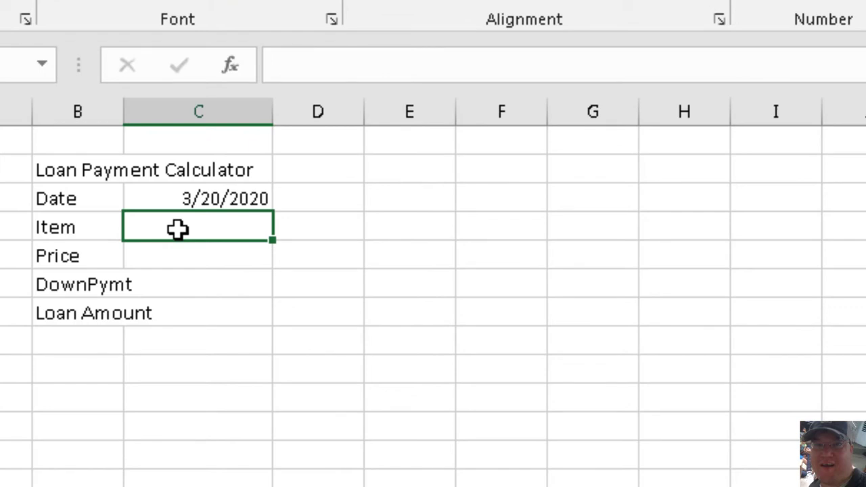
# Enter Home in C4 and a 305600 price in C5 in accounting format.
pyautogui.write('Home')
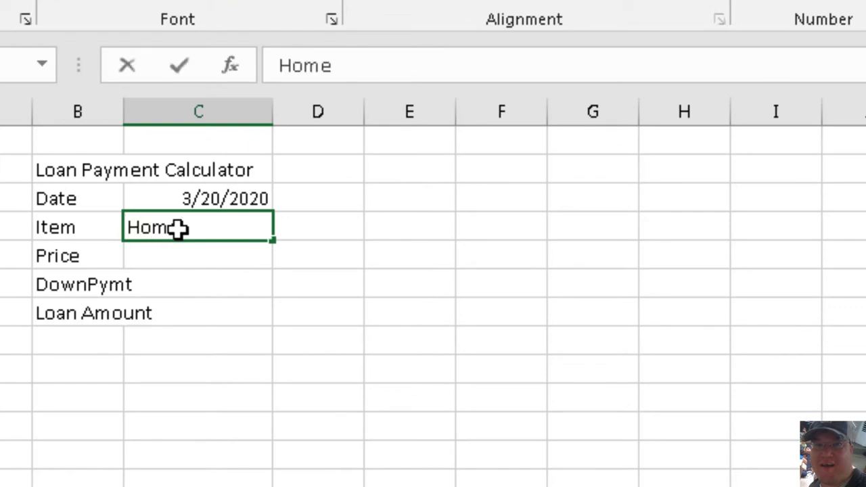
pyautogui.press('Return')
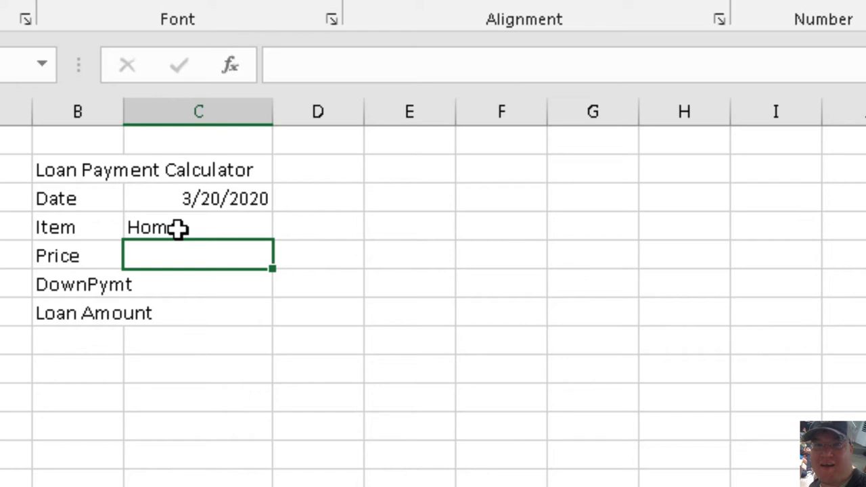
pyautogui.write('3')
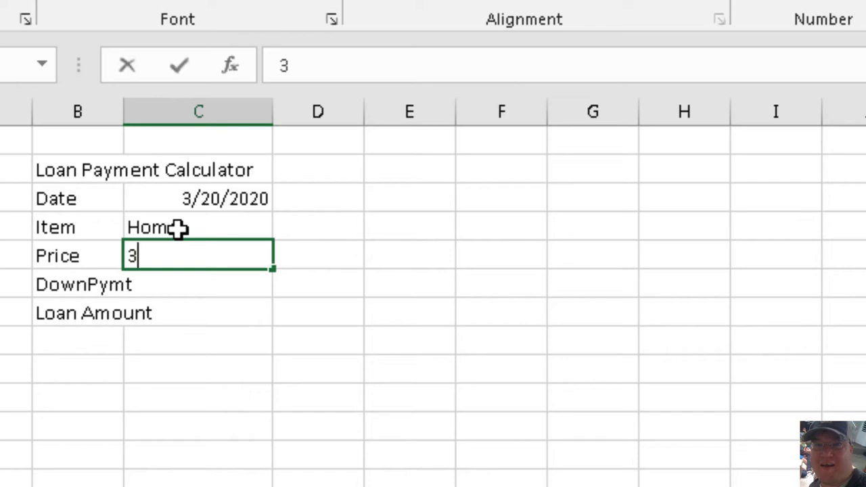
pyautogui.write('05600')
pyautogui.press('Return')
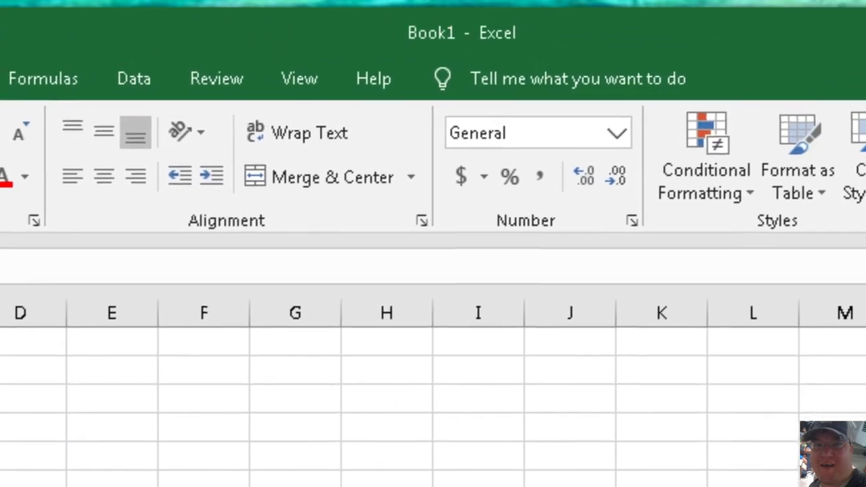
pyautogui.click(102, 311)
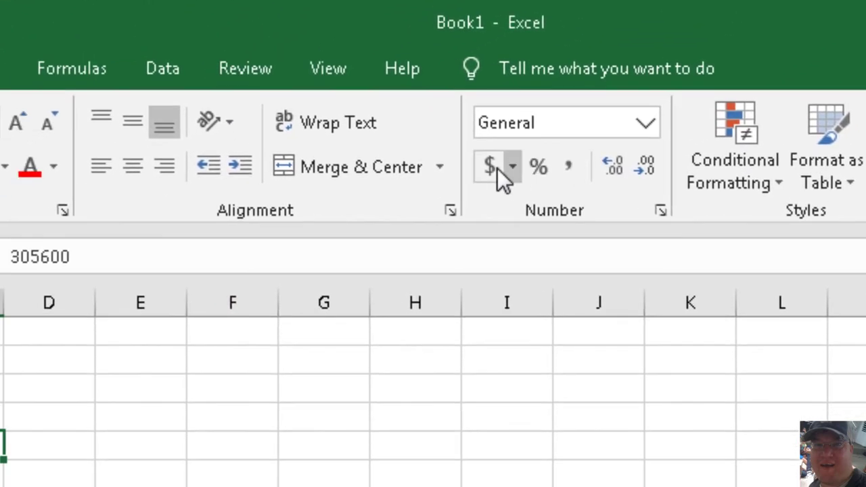
pyautogui.click(450, 183)
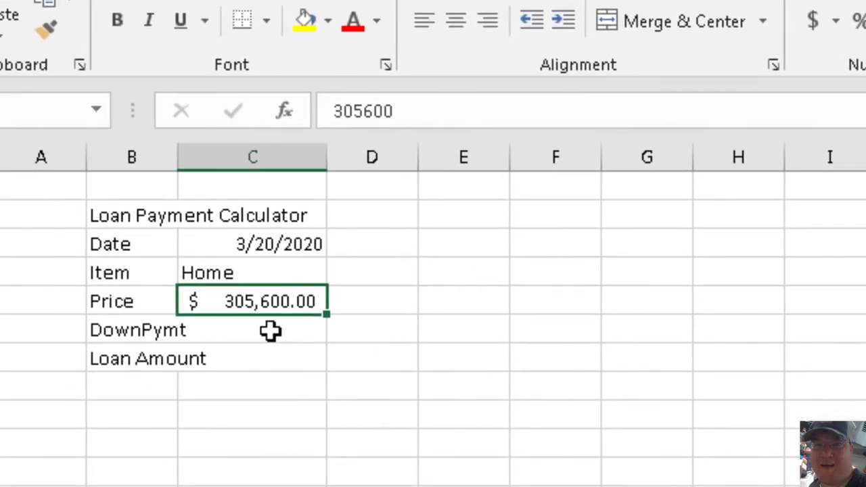
# Enter the 63000 down payment in C6 in accounting format, showing $63,000.00.
pyautogui.click(268, 331)
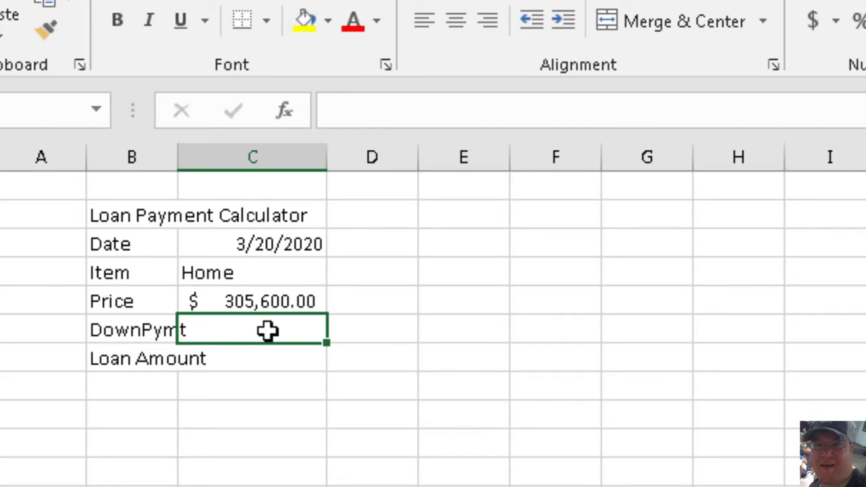
pyautogui.write('63')
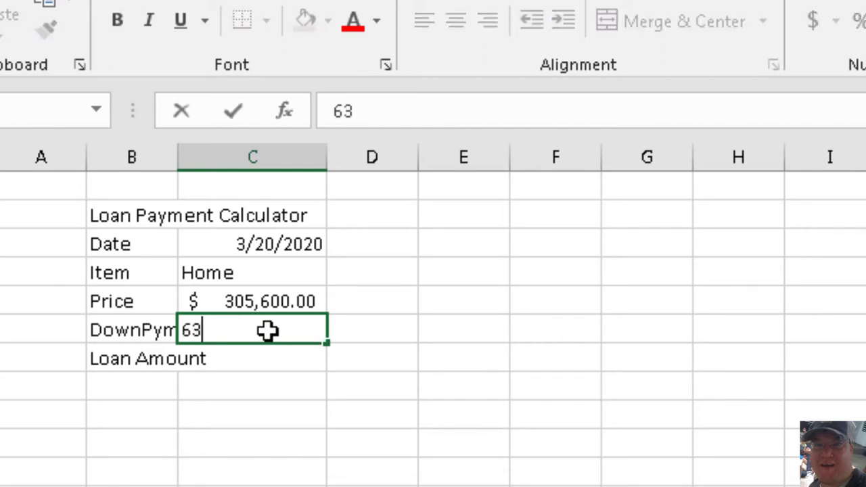
pyautogui.write('000')
pyautogui.press('Return')
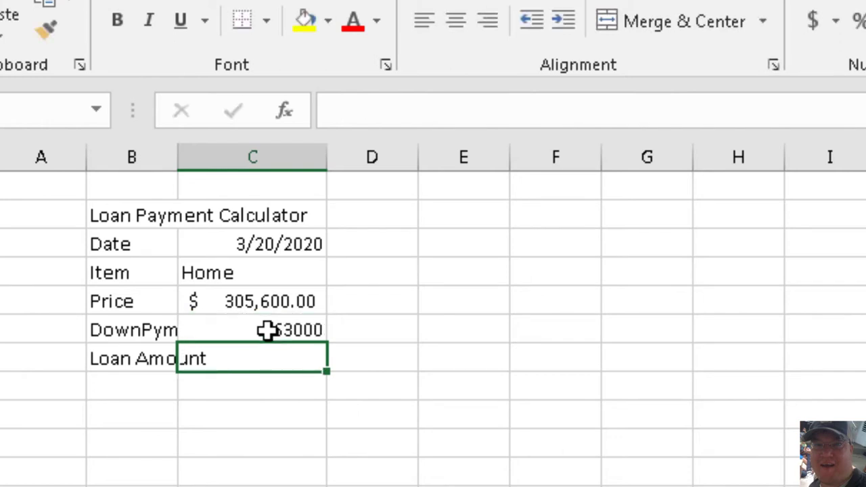
pyautogui.click(276, 330)
pyautogui.click(812, 27)
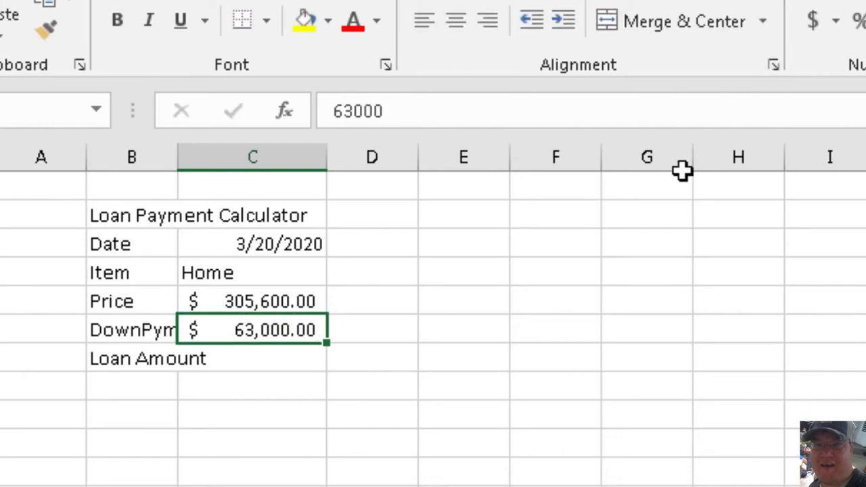
pyautogui.click(241, 355)
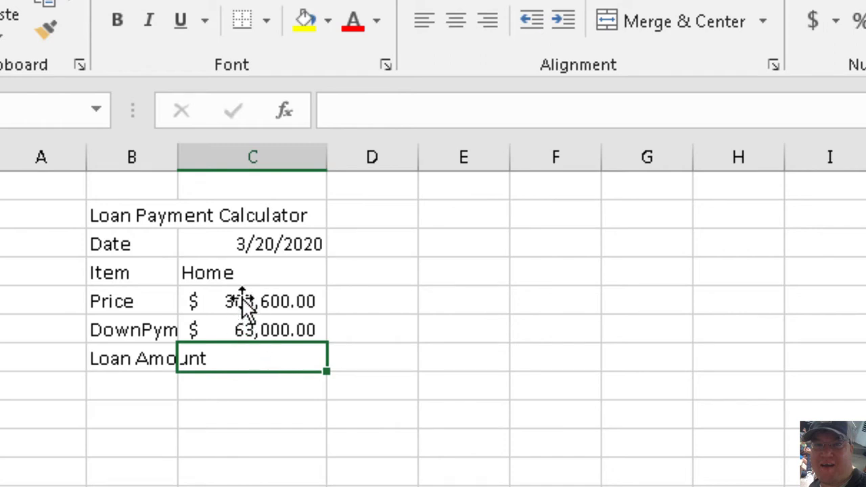
pyautogui.click(244, 304)
pyautogui.click(245, 329)
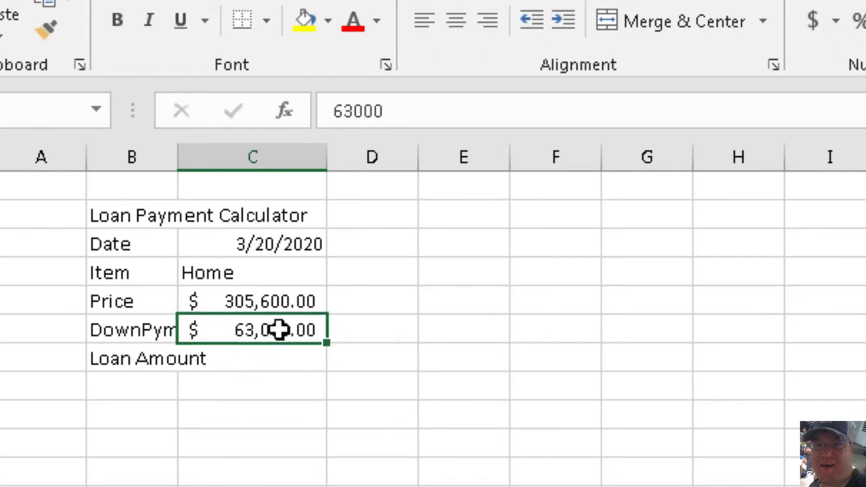
pyautogui.click(258, 370)
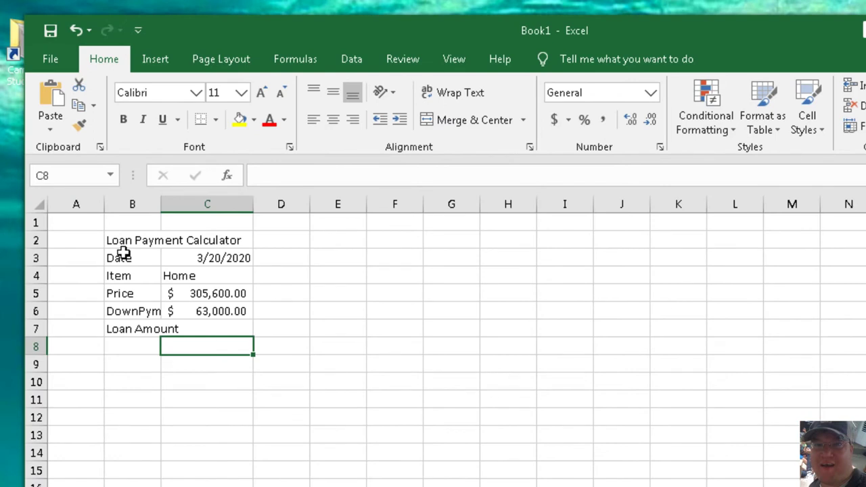
# Check the Formulas tab's Name Manager for existing names, then close the empty list.
pyautogui.click(298, 60)
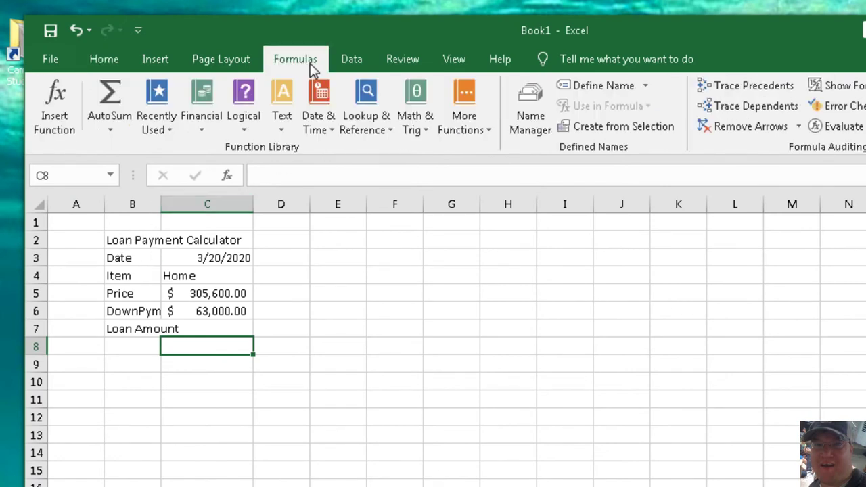
pyautogui.click(540, 117)
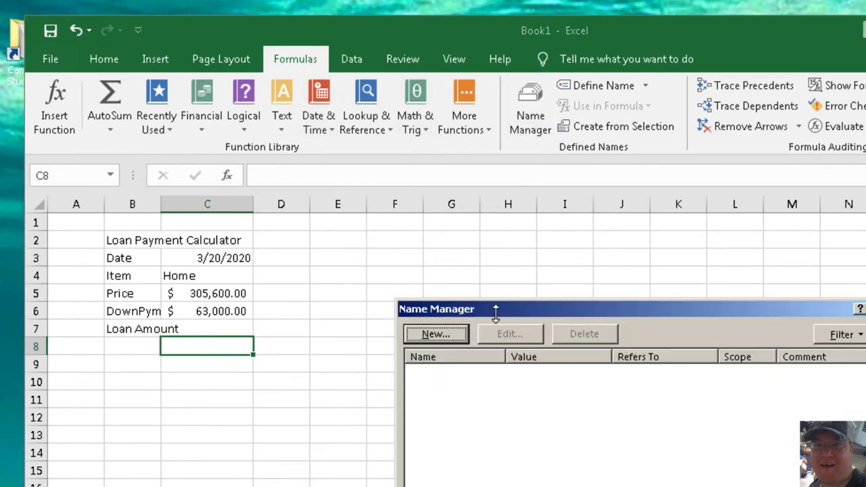
pyautogui.moveTo(496, 303); pyautogui.dragTo(405, 247)
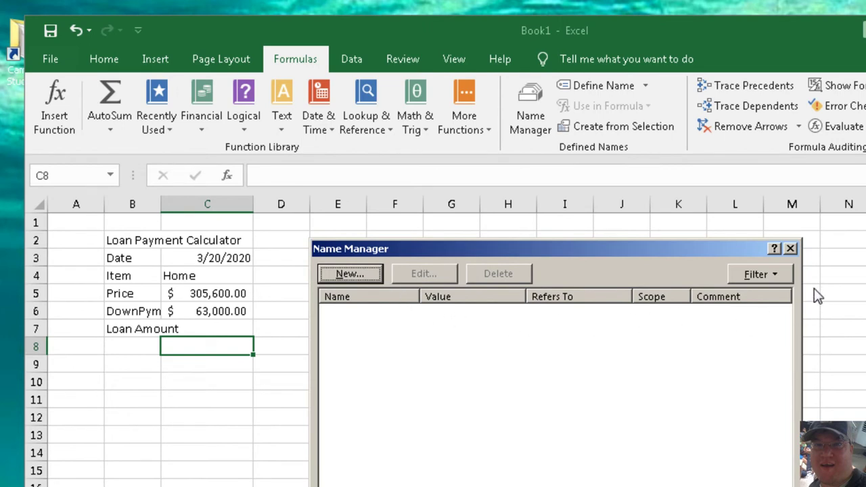
pyautogui.click(790, 249)
pyautogui.moveTo(215, 258); pyautogui.dragTo(215, 327)
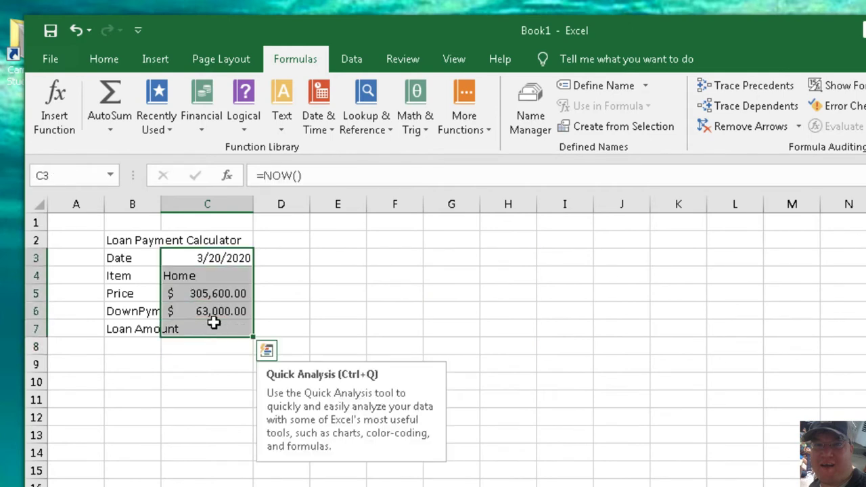
# Select the Date-to-Loan Amount labels and their values as the range B3:C7.
pyautogui.click(120, 261)
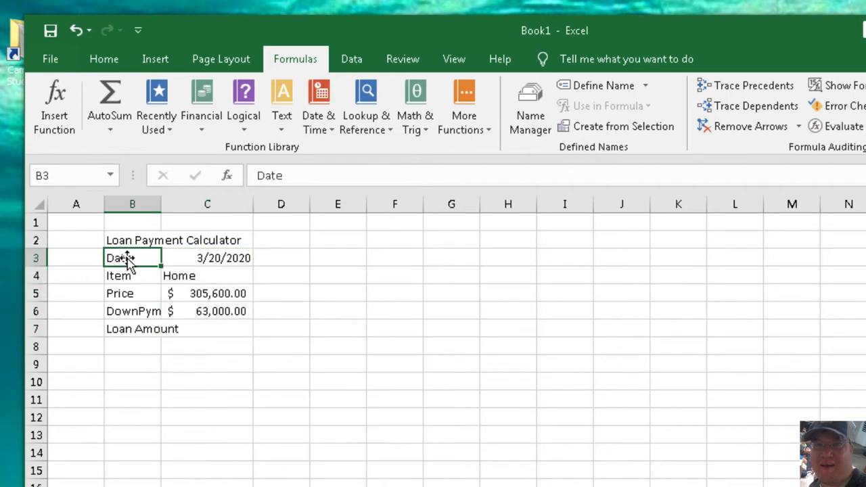
pyautogui.click(184, 259)
pyautogui.click(143, 277)
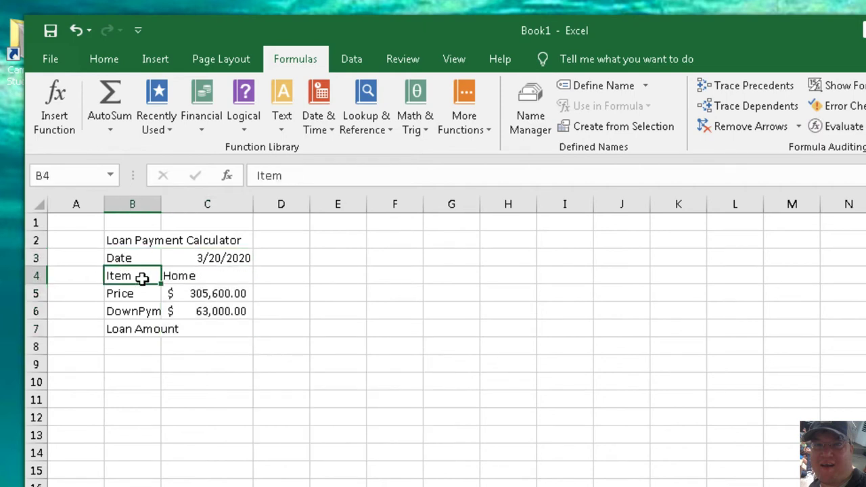
pyautogui.click(182, 278)
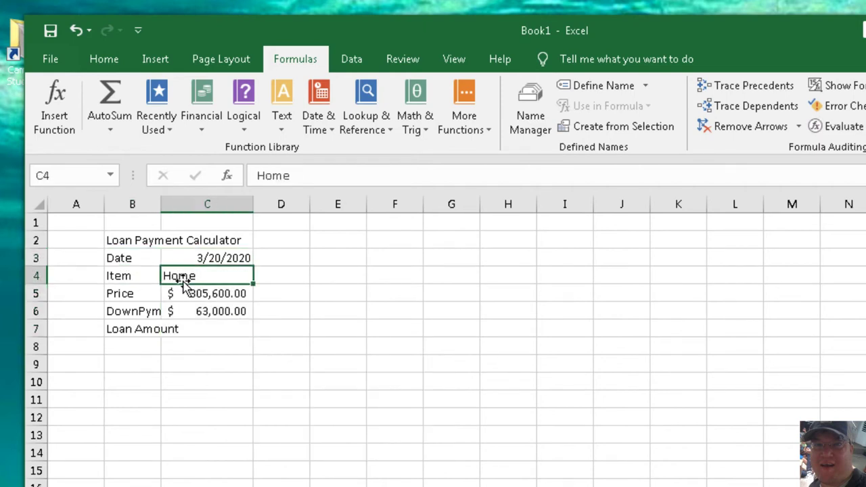
pyautogui.click(143, 292)
pyautogui.click(193, 298)
pyautogui.click(156, 311)
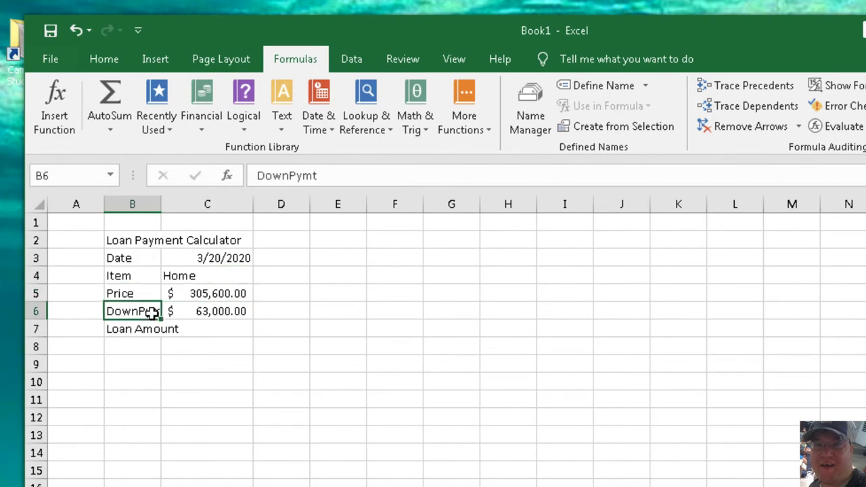
pyautogui.click(184, 312)
pyautogui.click(135, 312)
pyautogui.click(151, 340)
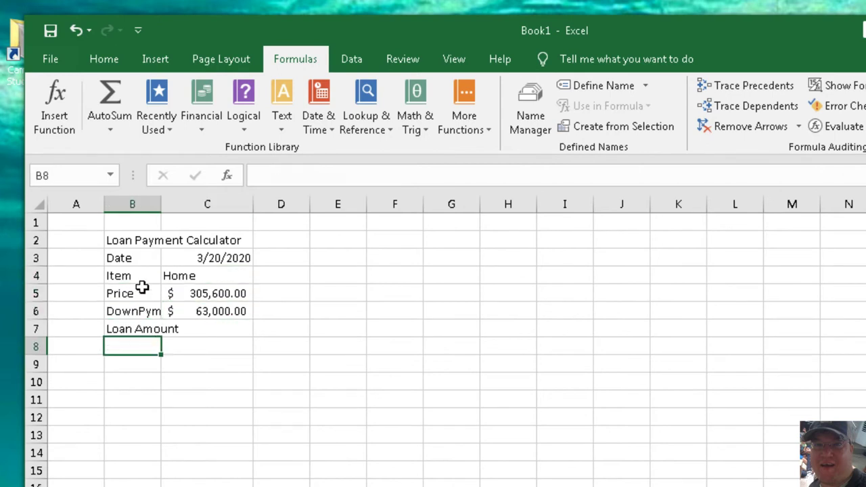
pyautogui.click(144, 261)
pyautogui.moveTo(148, 260); pyautogui.dragTo(219, 328)
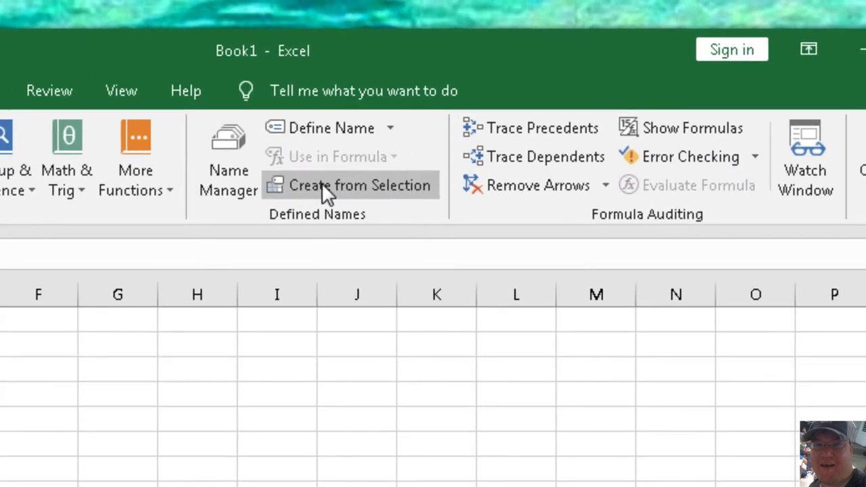
# Create names from the selection using Left column only, with Top row unchecked.
pyautogui.click(322, 184)
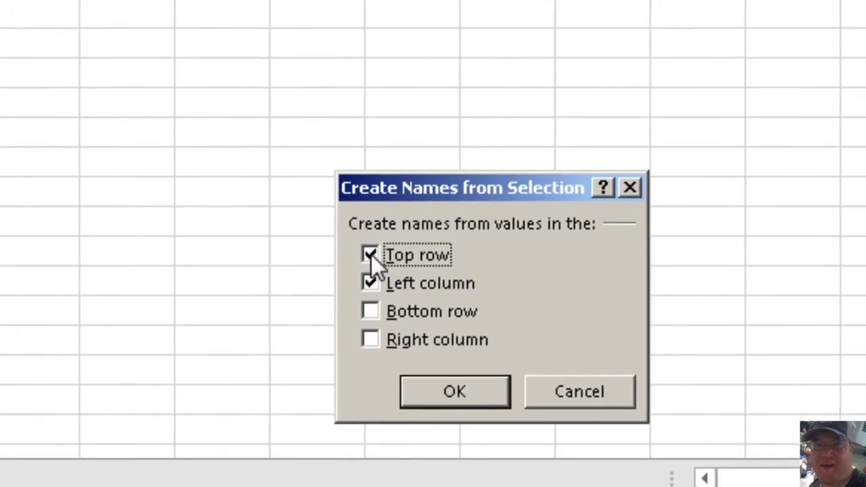
pyautogui.click(371, 256)
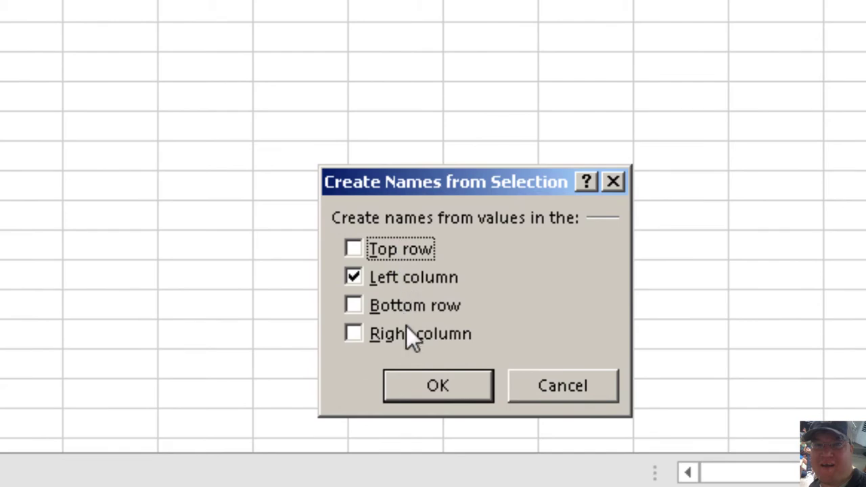
pyautogui.click(438, 386)
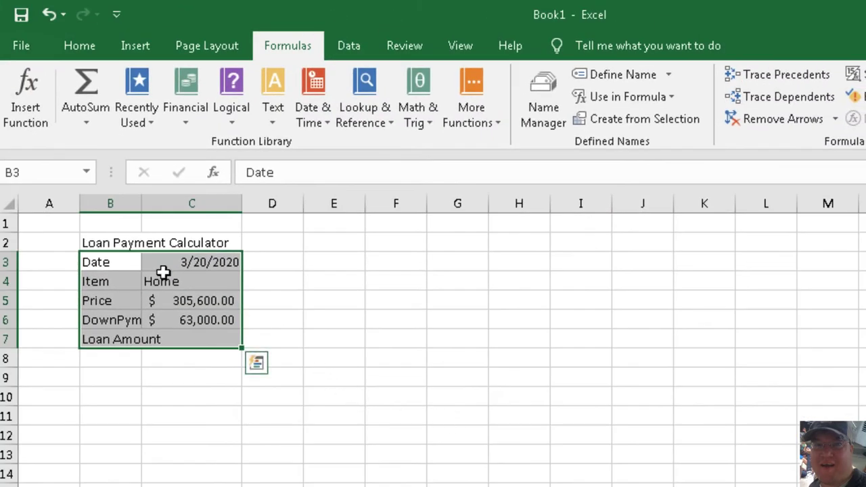
pyautogui.click(85, 172)
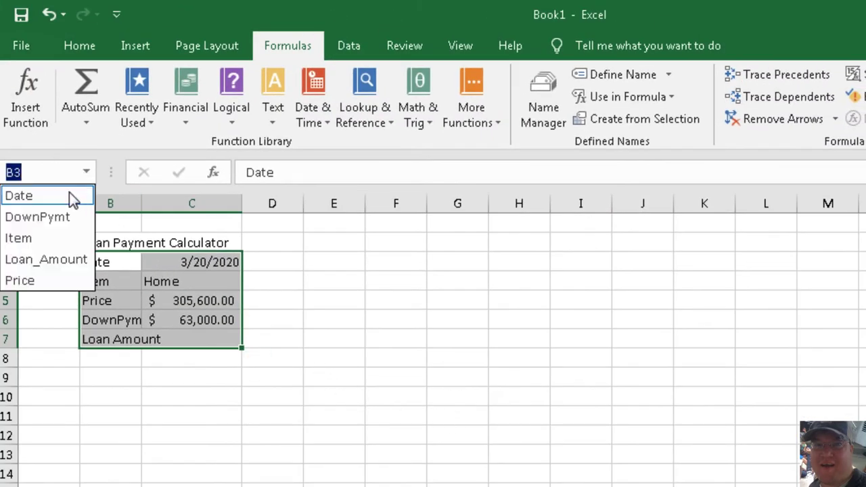
pyautogui.click(64, 196)
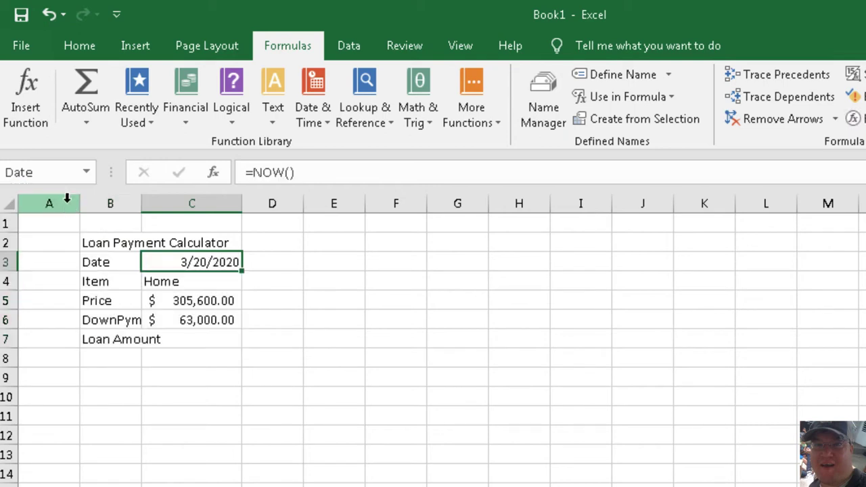
pyautogui.click(86, 172)
pyautogui.click(69, 216)
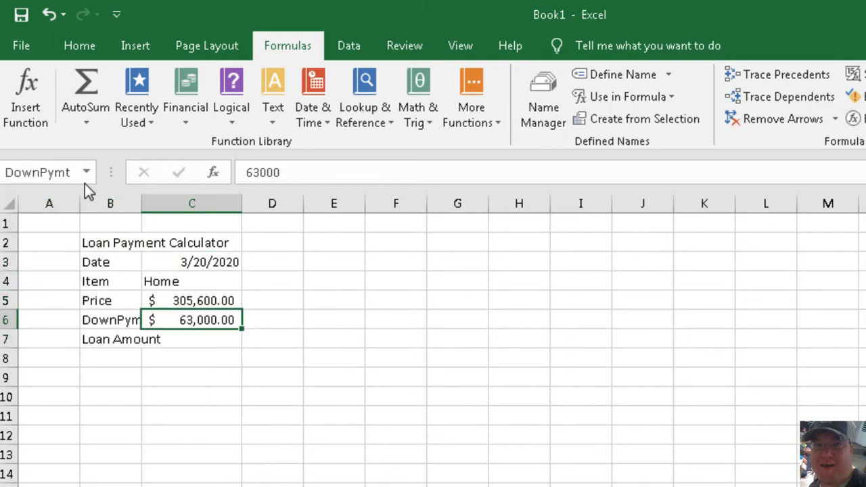
pyautogui.click(86, 173)
pyautogui.click(67, 235)
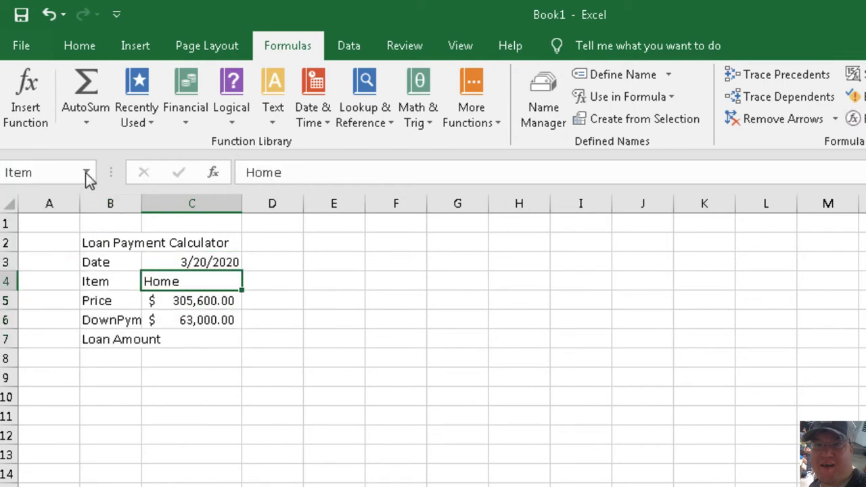
pyautogui.click(86, 172)
pyautogui.click(63, 255)
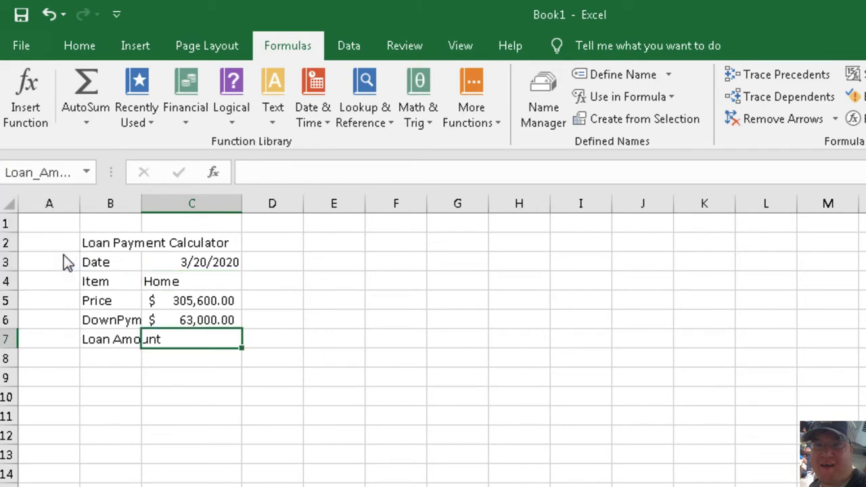
pyautogui.click(195, 279)
pyautogui.click(170, 336)
# Enter =Price-DownPymt in C7, inserting both names from the autocomplete list.
pyautogui.write('=')
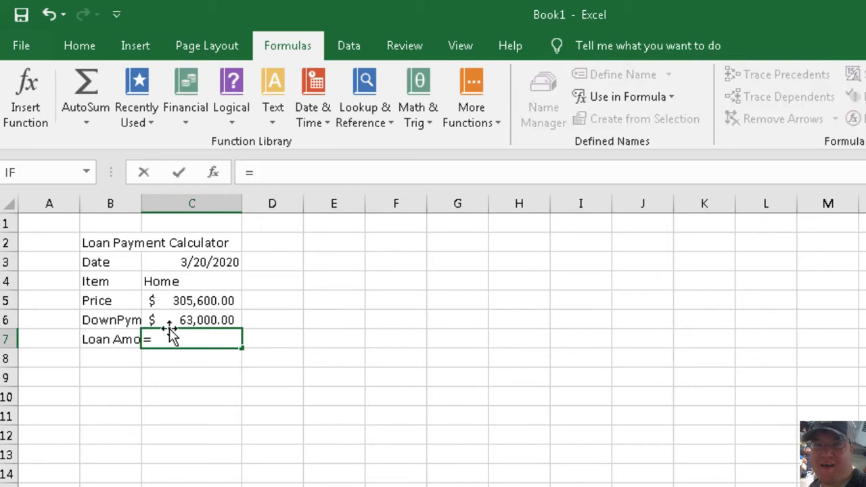
pyautogui.write('pro')
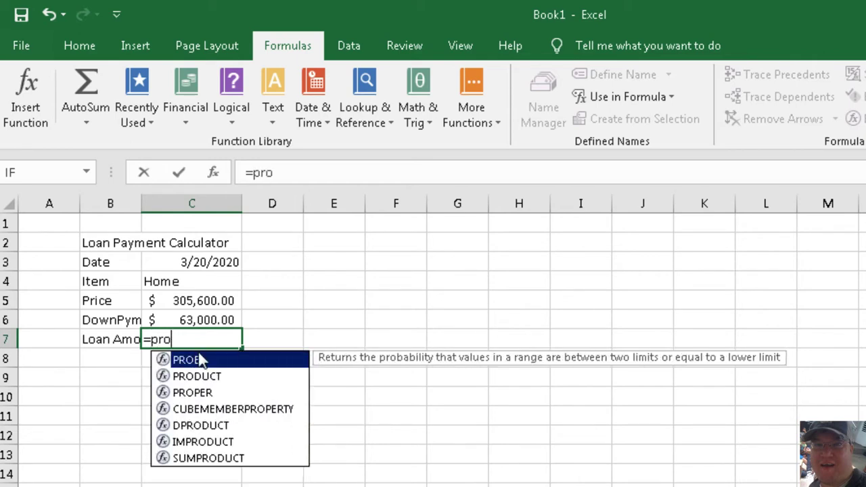
pyautogui.press('BackSpace')
pyautogui.write('i')
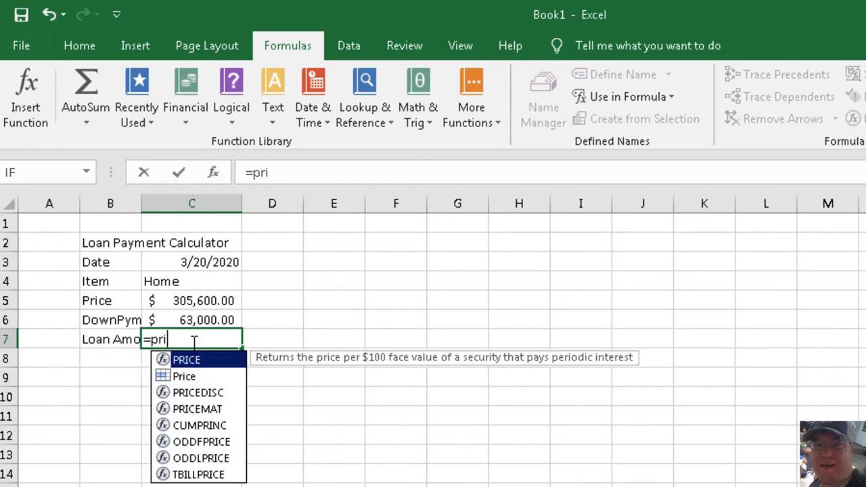
pyautogui.click(192, 380)
pyautogui.doubleClick(190, 377)
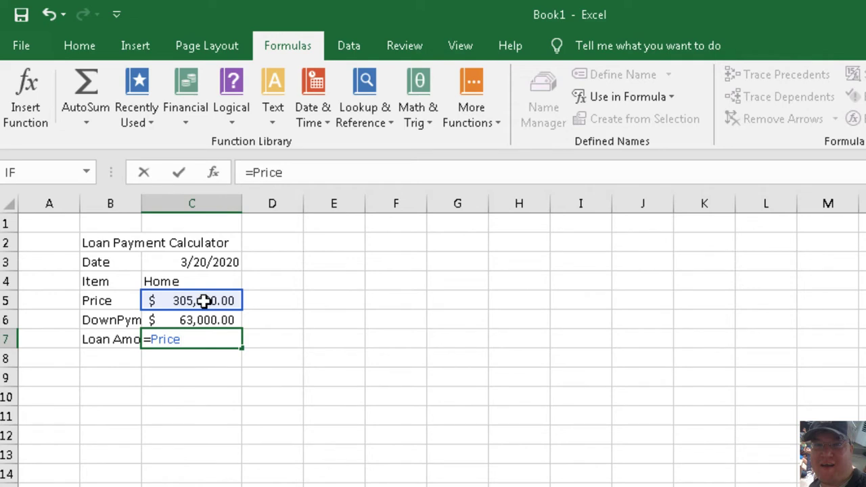
pyautogui.write('-')
pyautogui.write('diw')
pyautogui.press('BackSpace')
pyautogui.press('BackSpace')
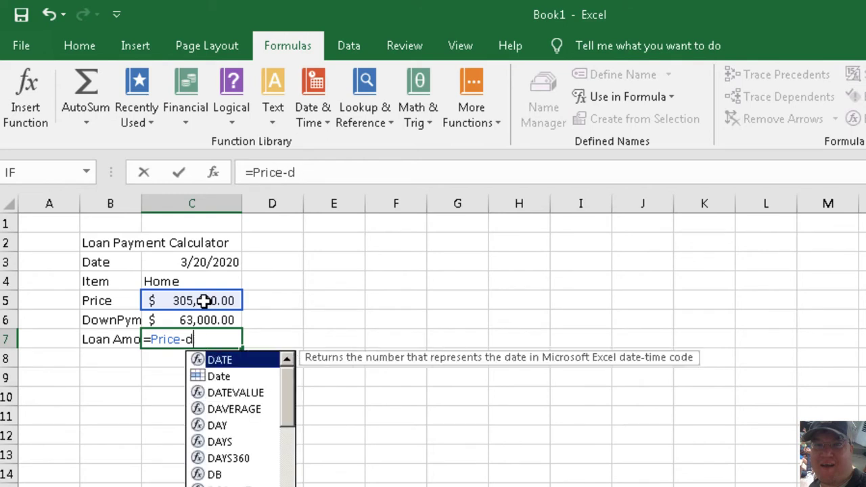
pyautogui.write('ow')
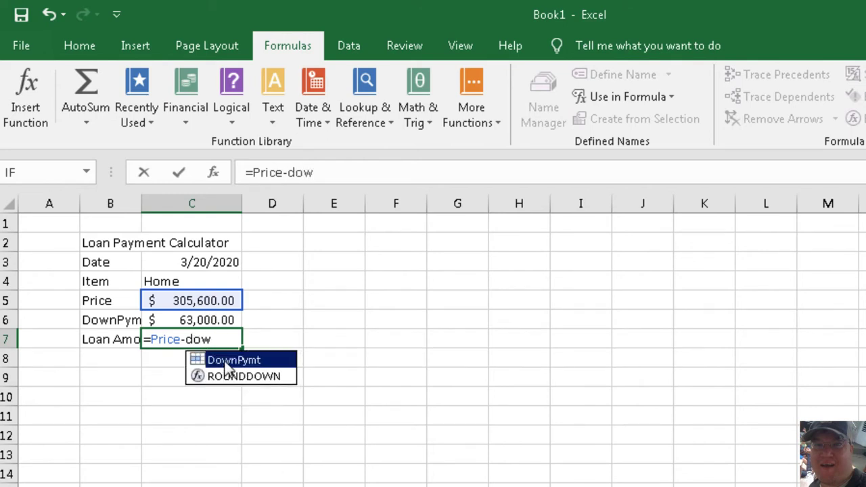
pyautogui.click(230, 361)
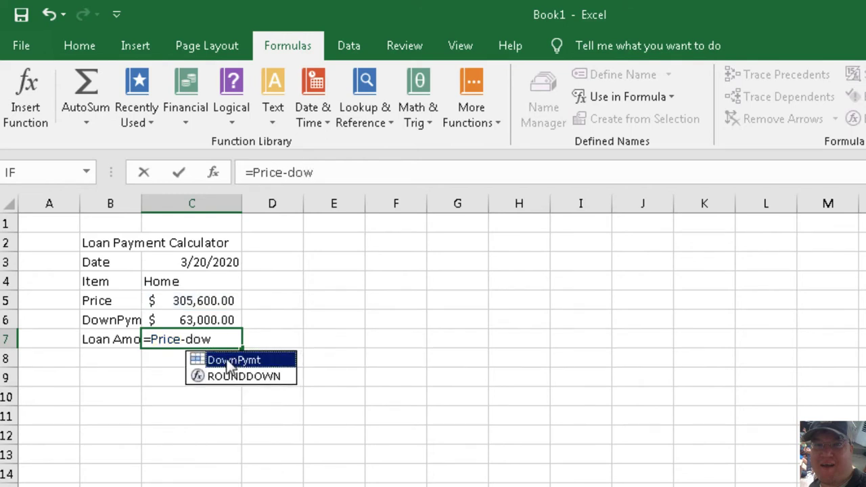
pyautogui.doubleClick(232, 364)
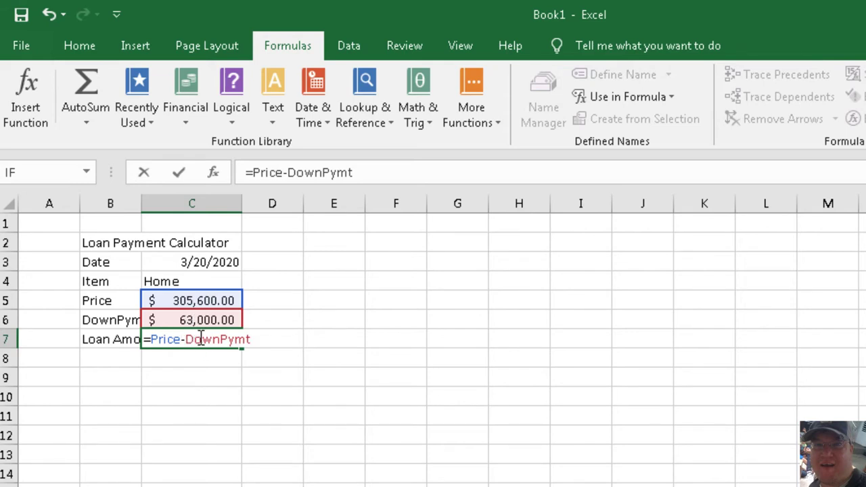
pyautogui.press('Return')
# Verify the C7 formula and apply Accounting format so it shows $242,600.00.
pyautogui.click(201, 339)
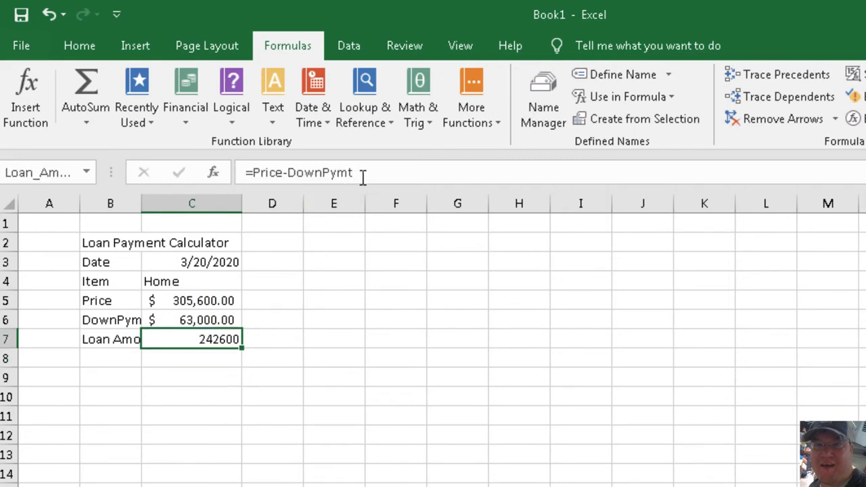
pyautogui.moveTo(360, 174); pyautogui.dragTo(248, 174)
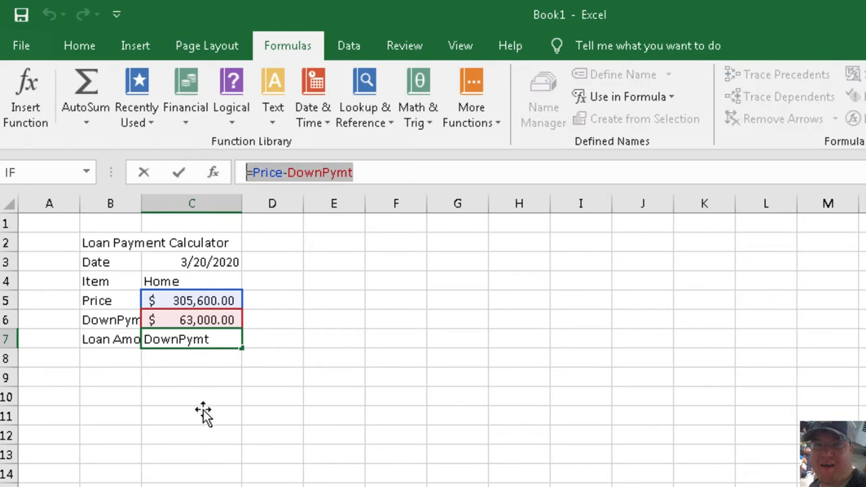
pyautogui.click(210, 379)
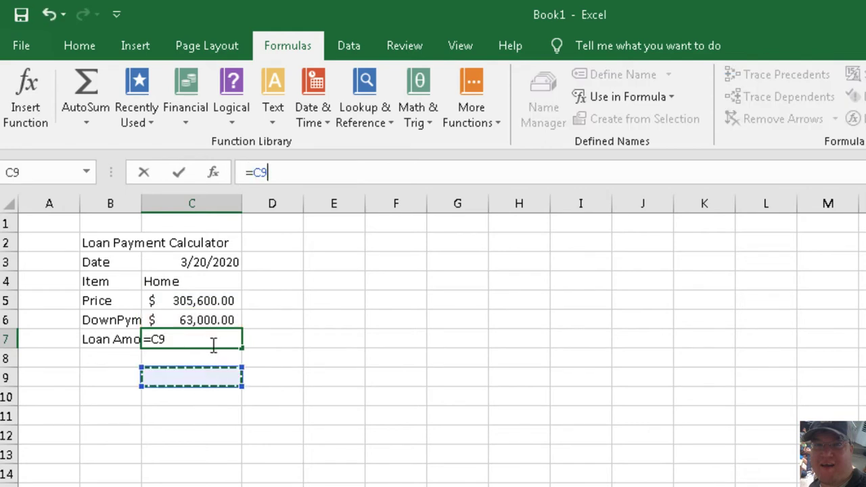
pyautogui.press('Escape')
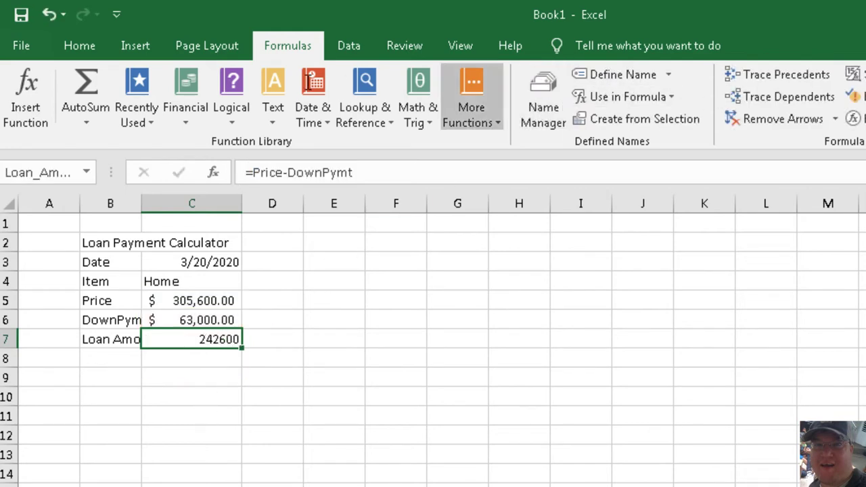
pyautogui.click(79, 46)
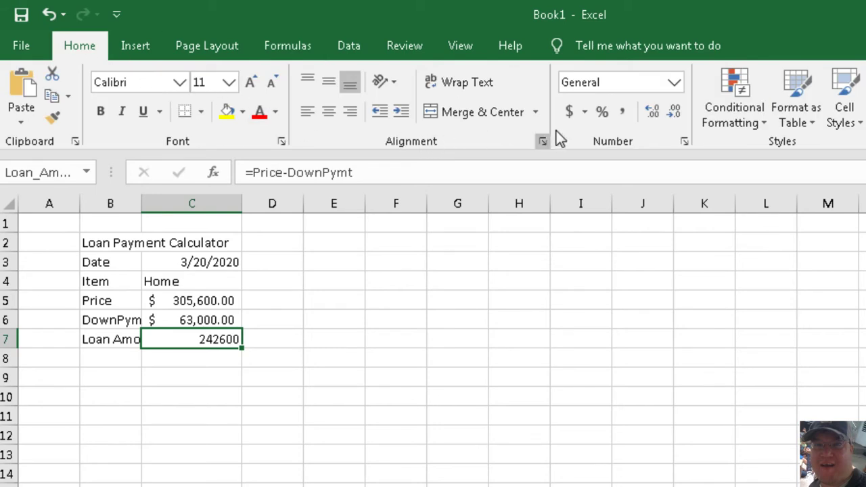
pyautogui.click(569, 112)
pyautogui.click(200, 360)
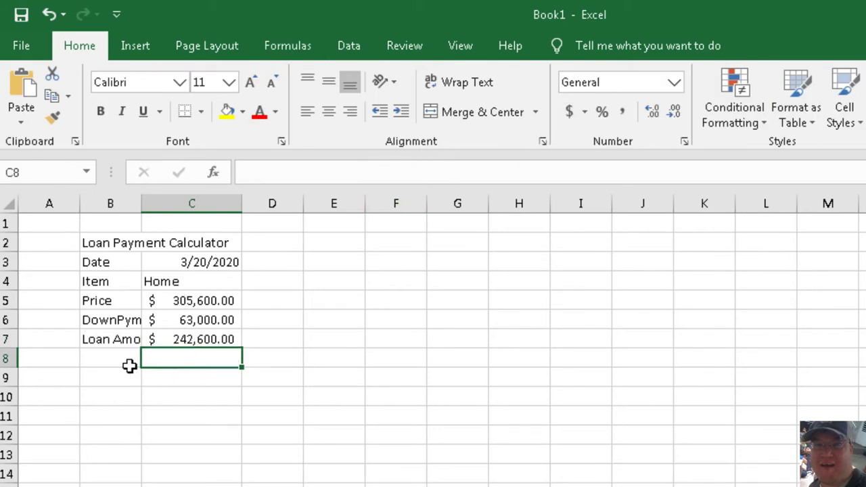
pyautogui.click(127, 366)
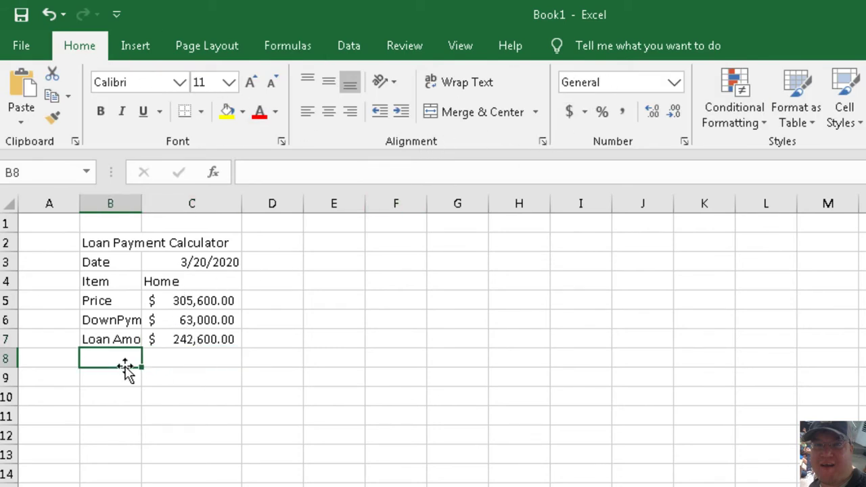
# Type Rate, Years, Monthly Pay, Total Interest and Total Cost down D3:D7.
pyautogui.click(257, 281)
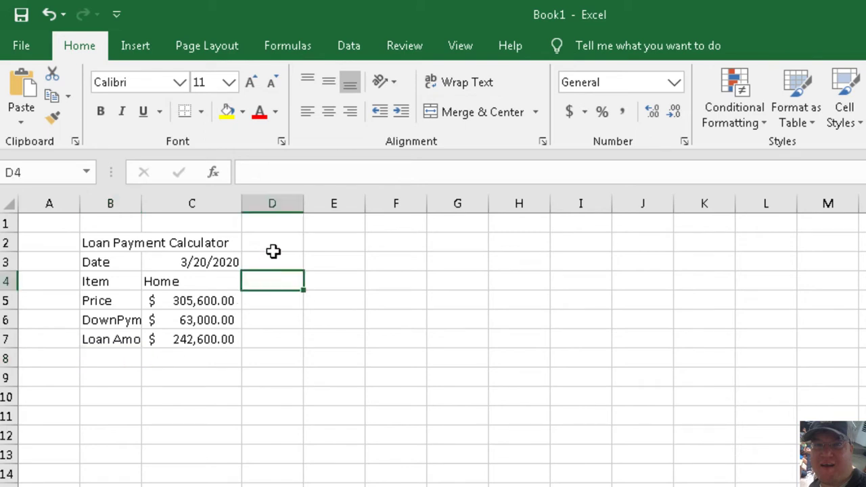
pyautogui.click(274, 249)
pyautogui.click(272, 261)
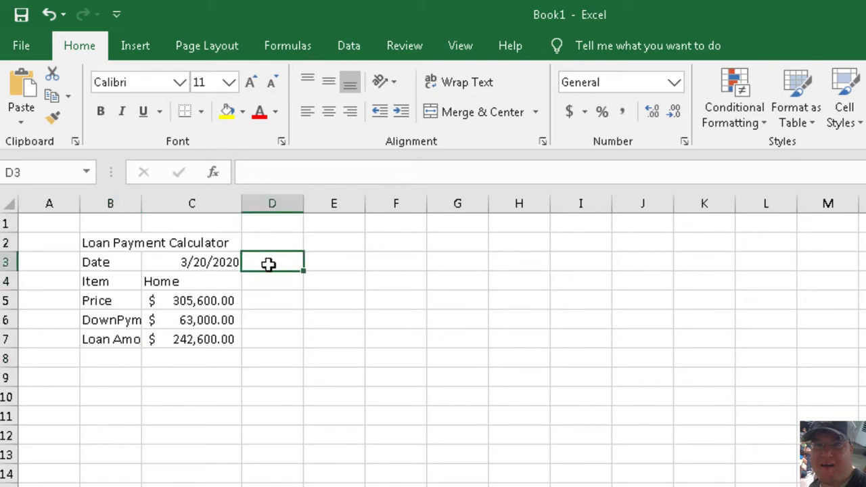
pyautogui.write('Ra')
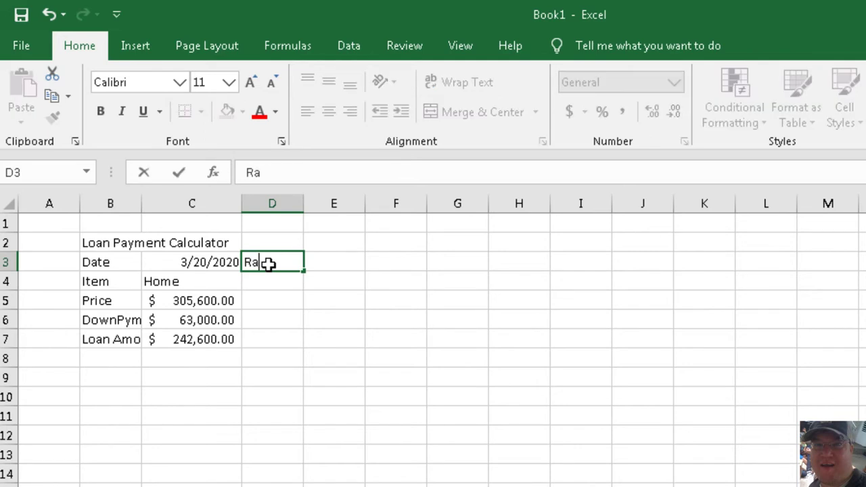
pyautogui.write('te')
pyautogui.press('Return')
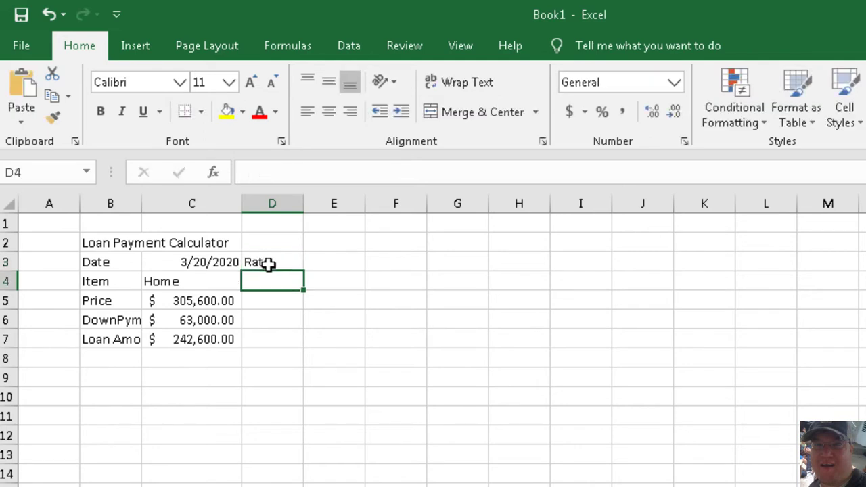
pyautogui.write('Years')
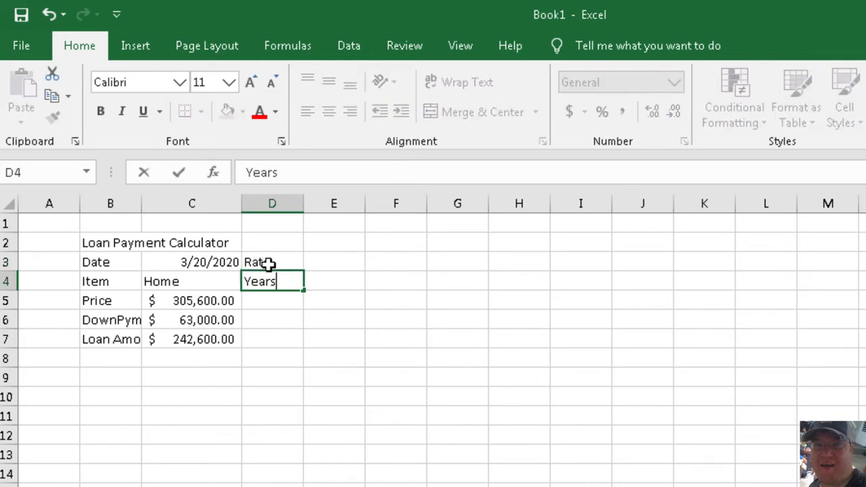
pyautogui.press('Return')
pyautogui.write('Mon')
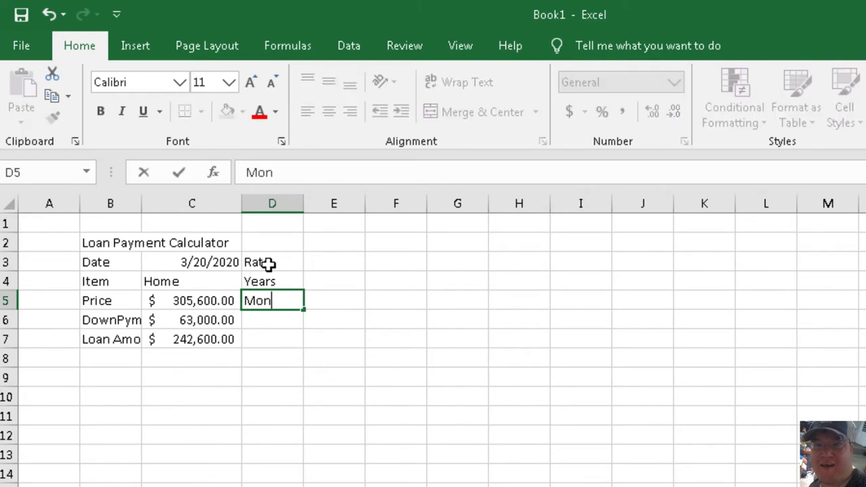
pyautogui.write('thly Pay')
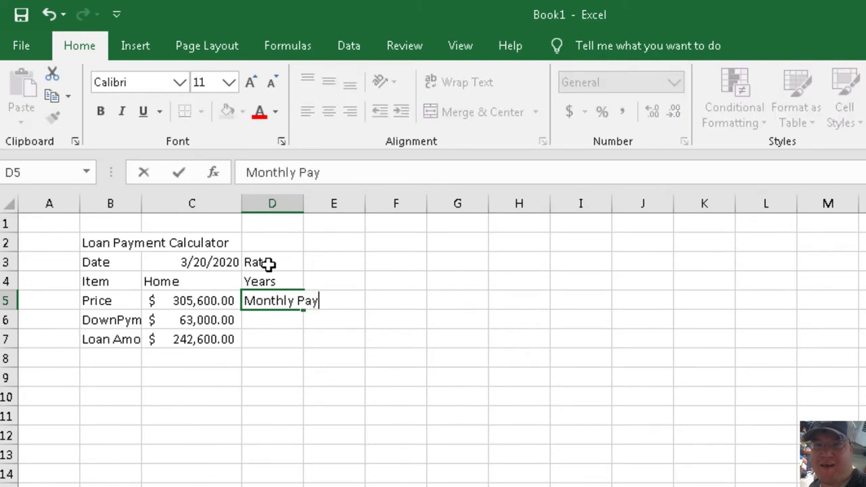
pyautogui.press('Return')
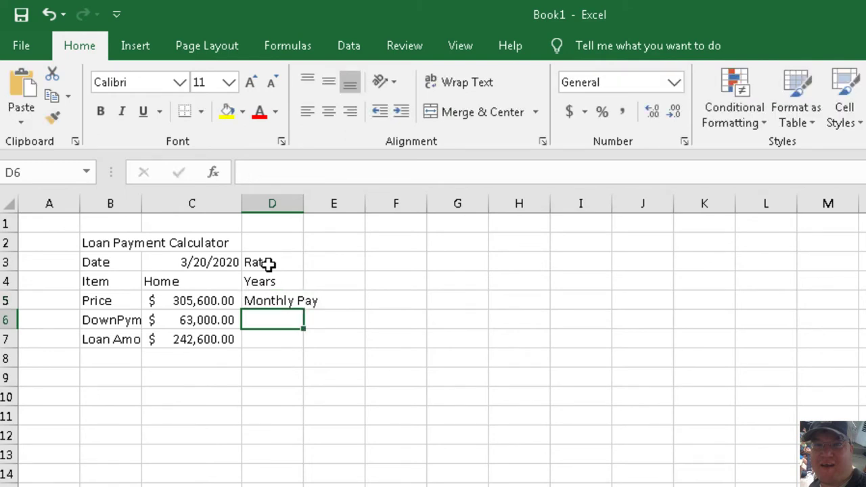
pyautogui.write('Tota')
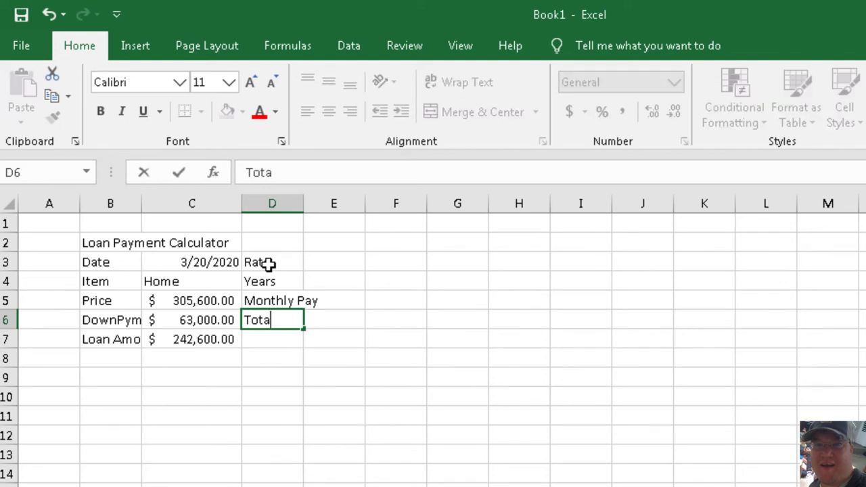
pyautogui.write('l Interest')
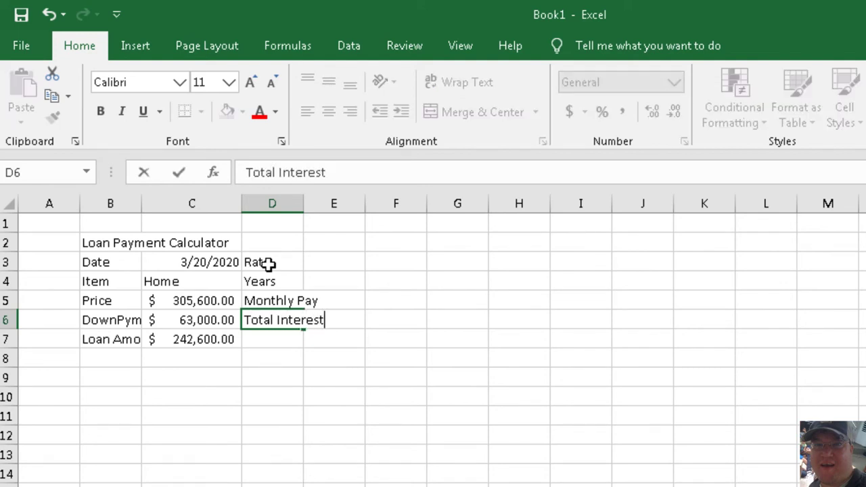
pyautogui.press('Return')
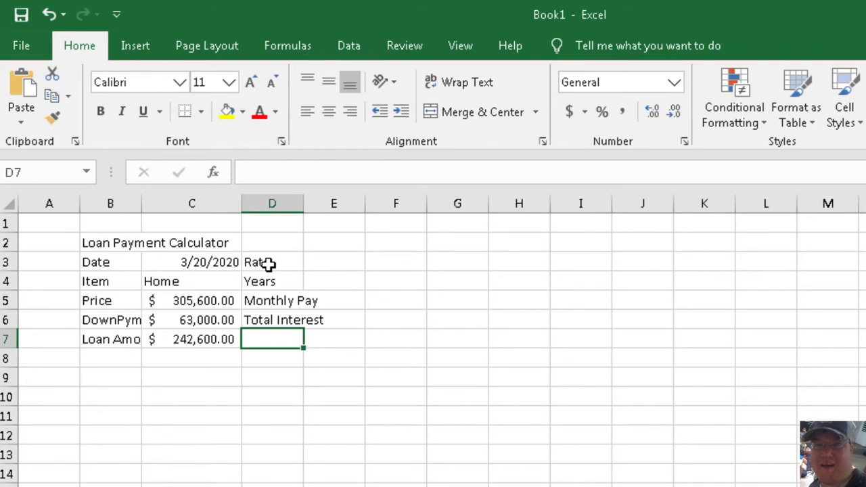
pyautogui.write('Total Cost')
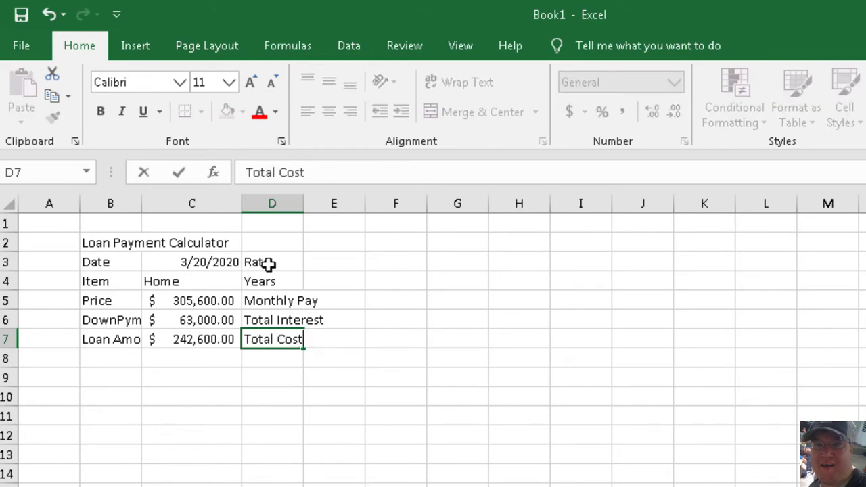
pyautogui.press('Up')
pyautogui.press('Up')
pyautogui.press('Up')
pyautogui.press('Up')
pyautogui.press('Right')
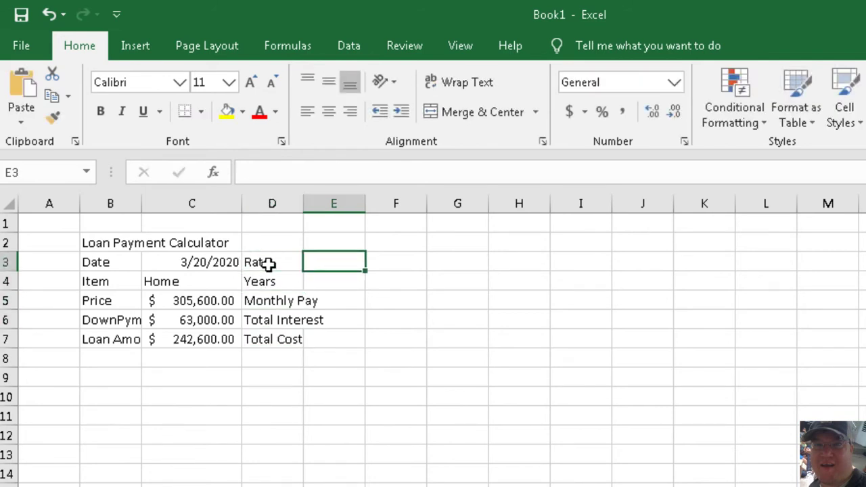
# Select D3:E7 and create names for E3:E7 from the left-column labels.
pyautogui.moveTo(269, 263); pyautogui.dragTo(322, 334)
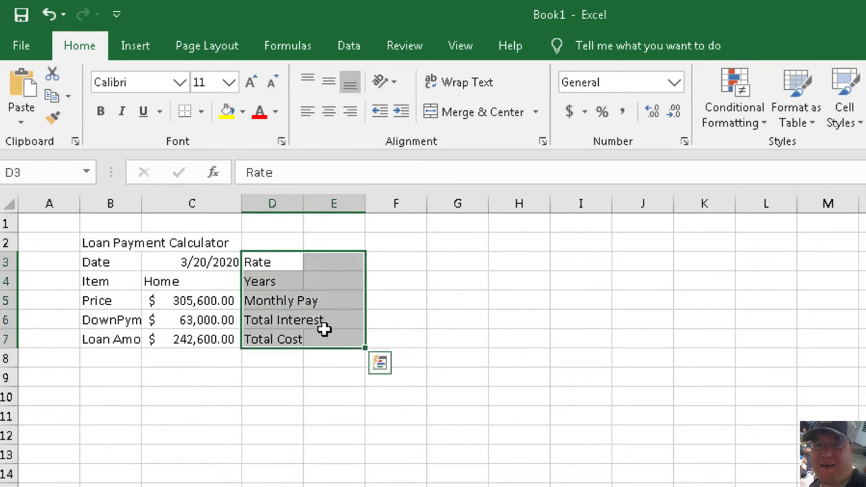
pyautogui.click(296, 49)
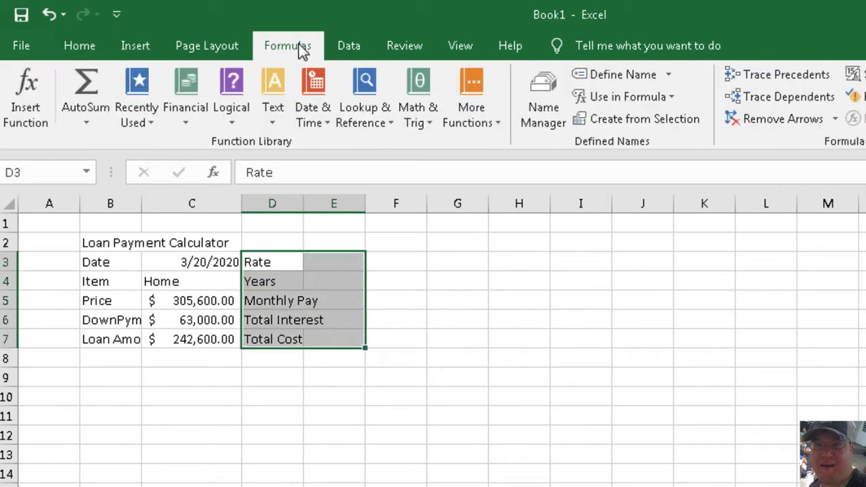
pyautogui.click(620, 122)
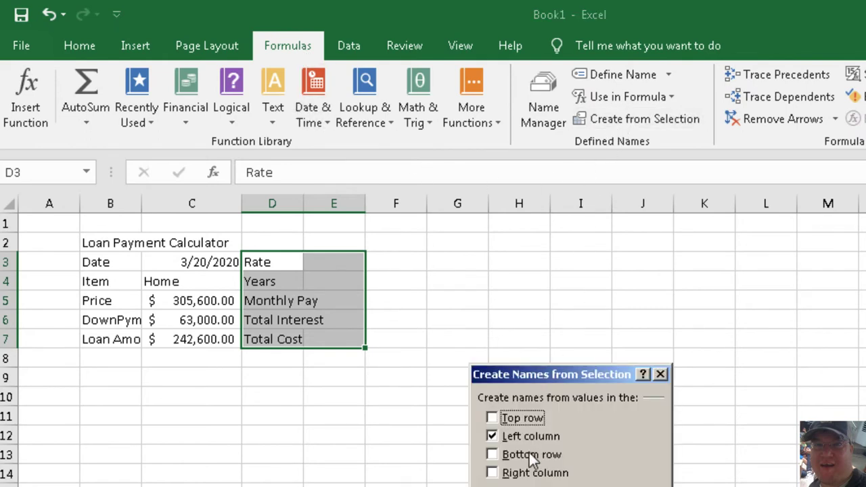
pyautogui.moveTo(552, 375); pyautogui.dragTo(521, 342)
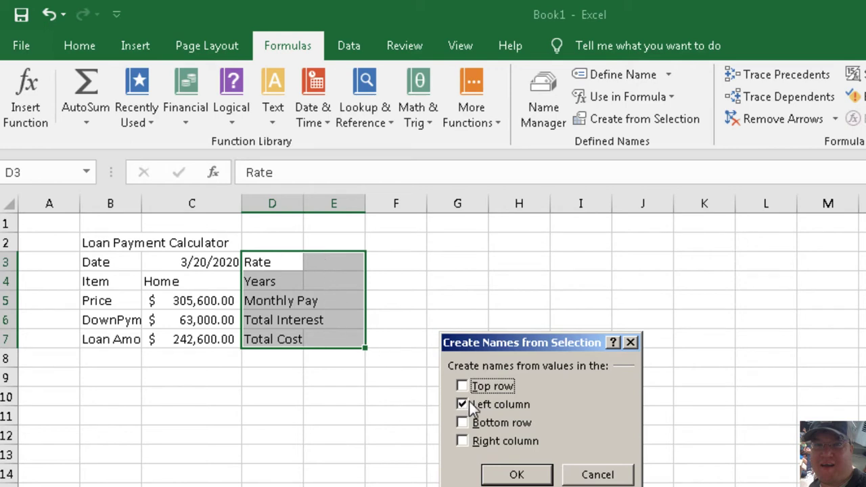
pyautogui.click(508, 477)
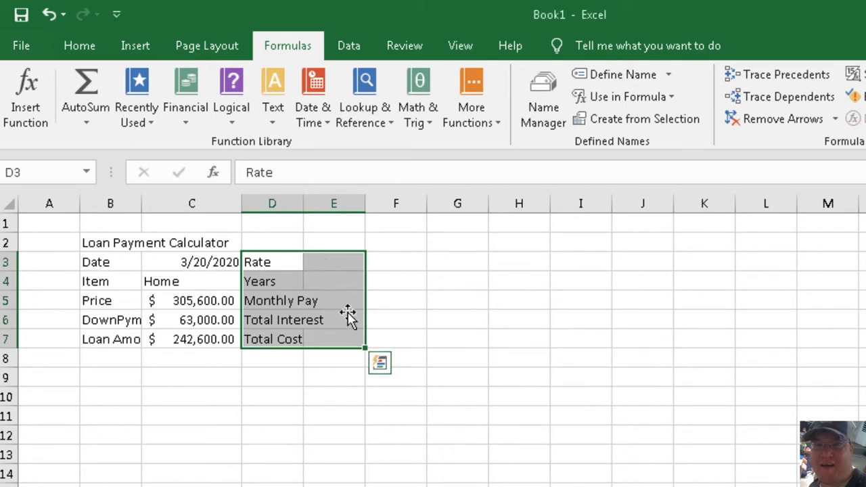
pyautogui.click(337, 266)
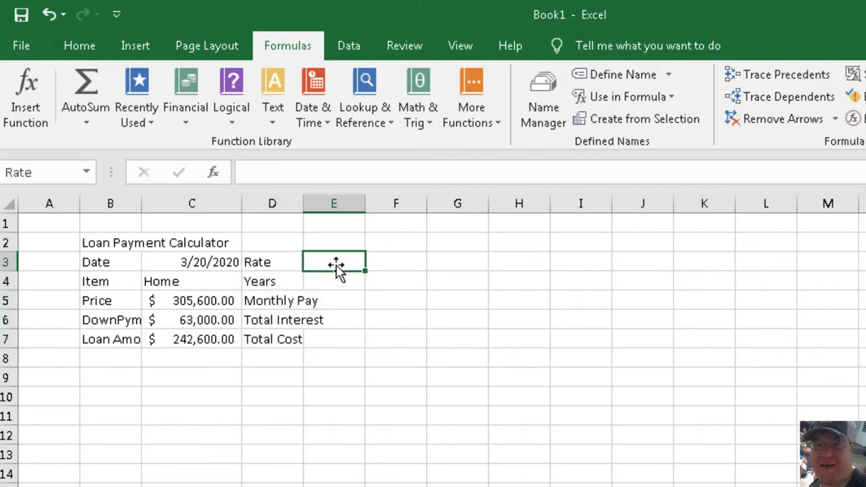
# Enter a rate of 0.045 in E3 and 18 years in E4.
pyautogui.write('.0')
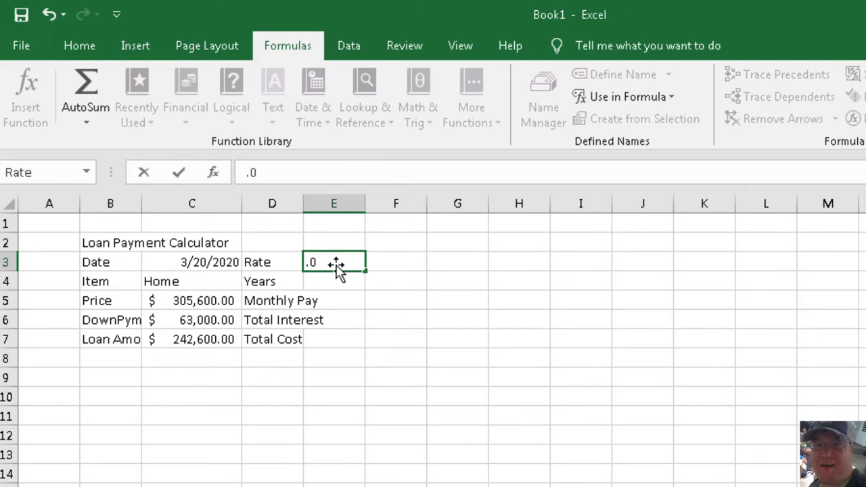
pyautogui.write('46')
pyautogui.press('BackSpace')
pyautogui.write('5')
pyautogui.press('Return')
pyautogui.write('18')
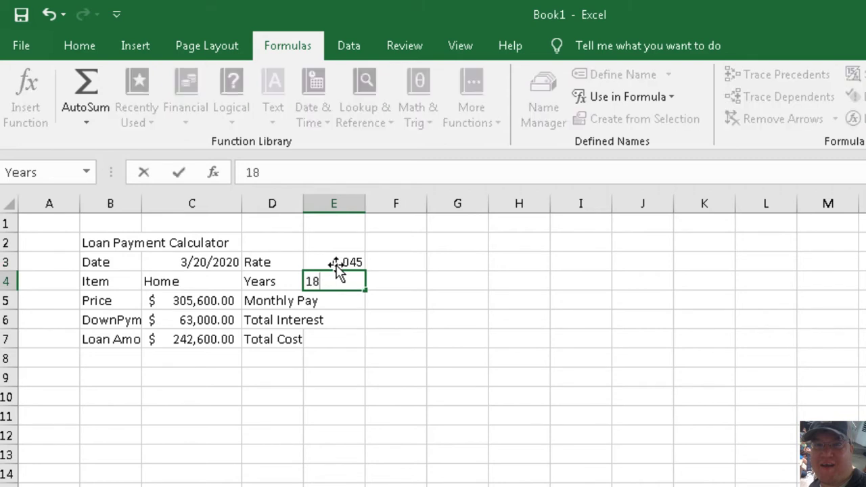
pyautogui.press('Return')
pyautogui.press('Up')
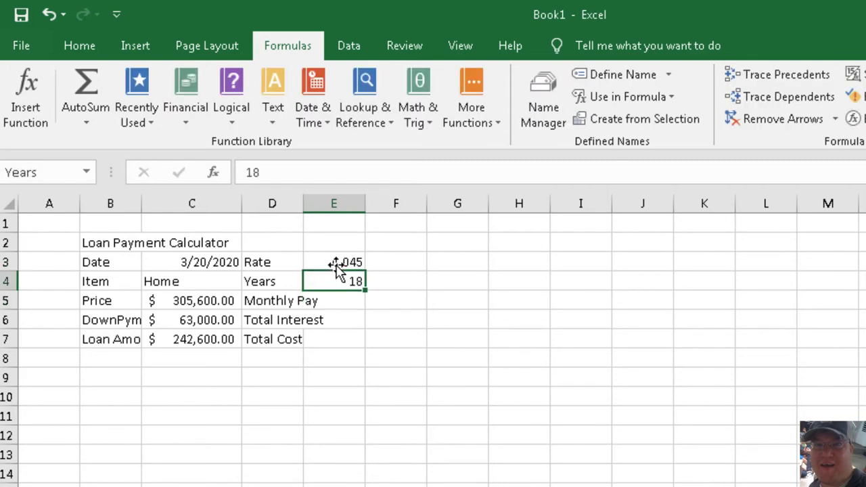
pyautogui.press('Down')
pyautogui.press('Down')
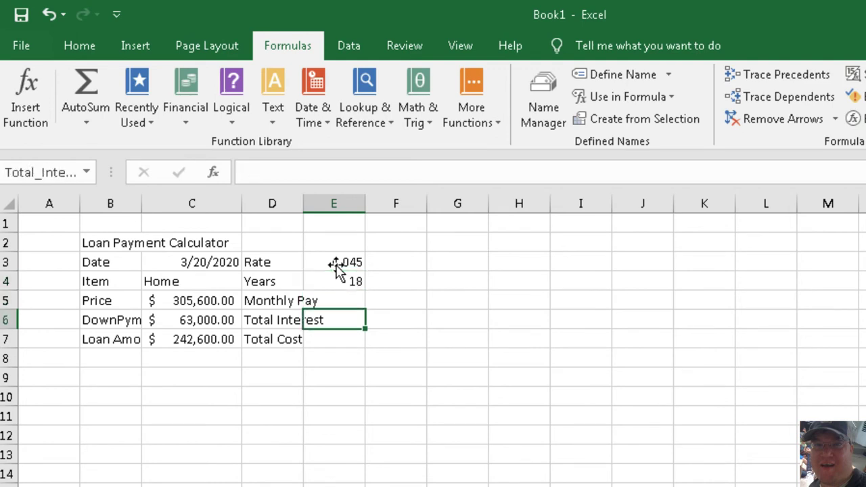
pyautogui.press('Up')
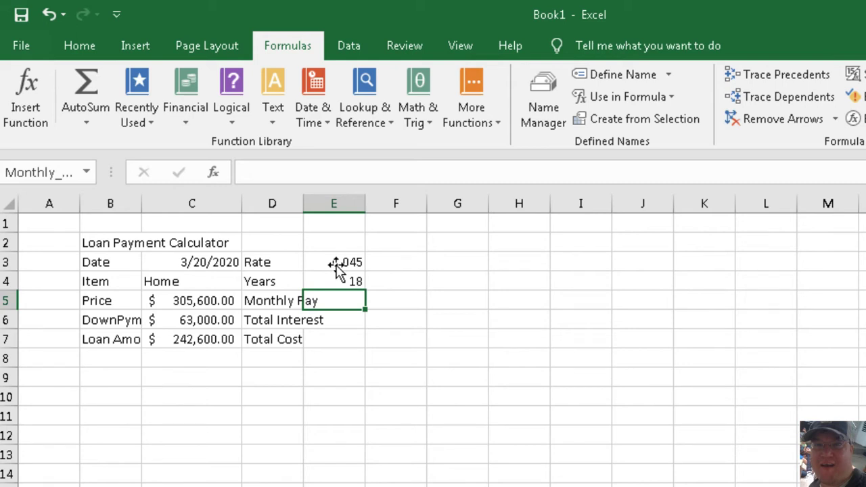
# Insert the PMT function into E5 from the Financial function list.
pyautogui.click(194, 116)
pyautogui.scroll(-2, 203, 400)
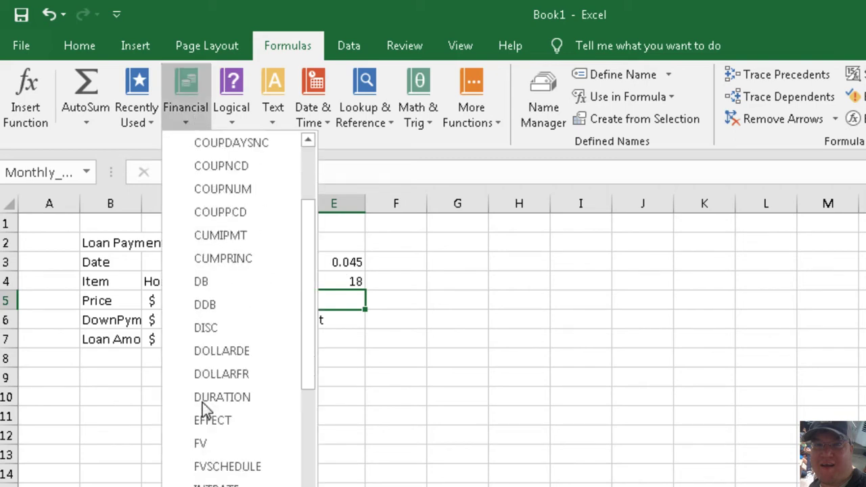
pyautogui.scroll(-1, 203, 401)
pyautogui.scroll(-3, 203, 401)
pyautogui.scroll(-2, 204, 401)
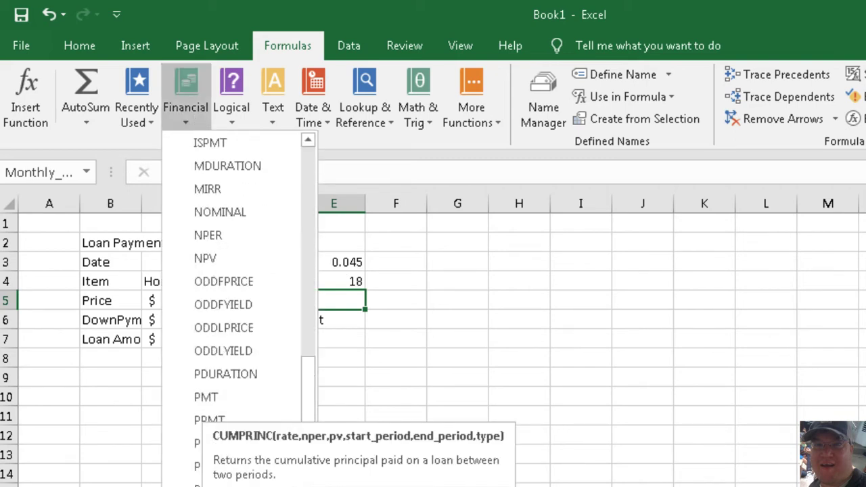
pyautogui.click(224, 398)
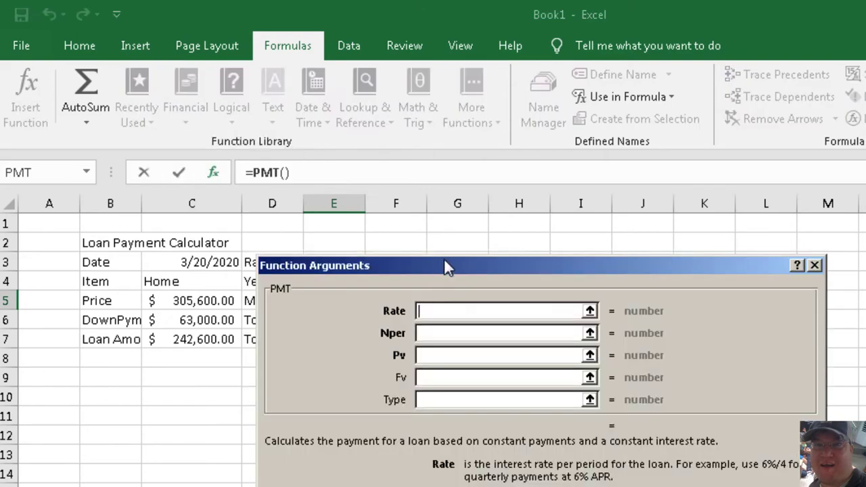
pyautogui.moveTo(444, 265); pyautogui.dragTo(447, 228)
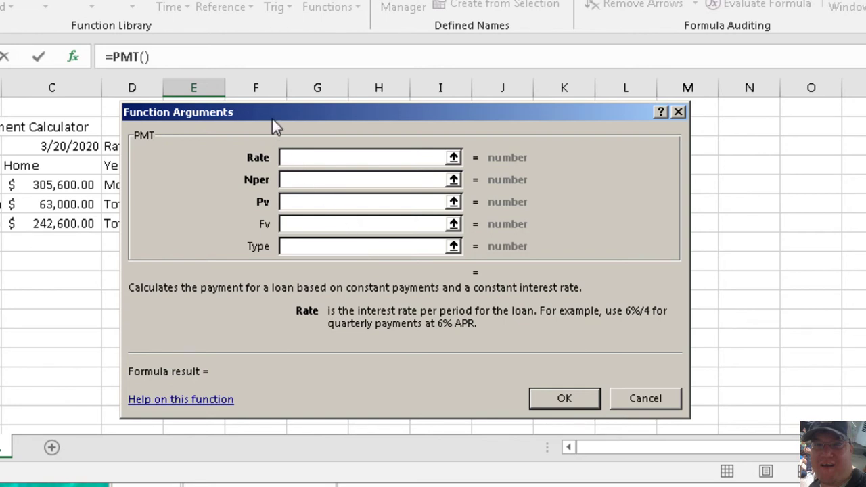
pyautogui.moveTo(280, 121); pyautogui.dragTo(353, 196)
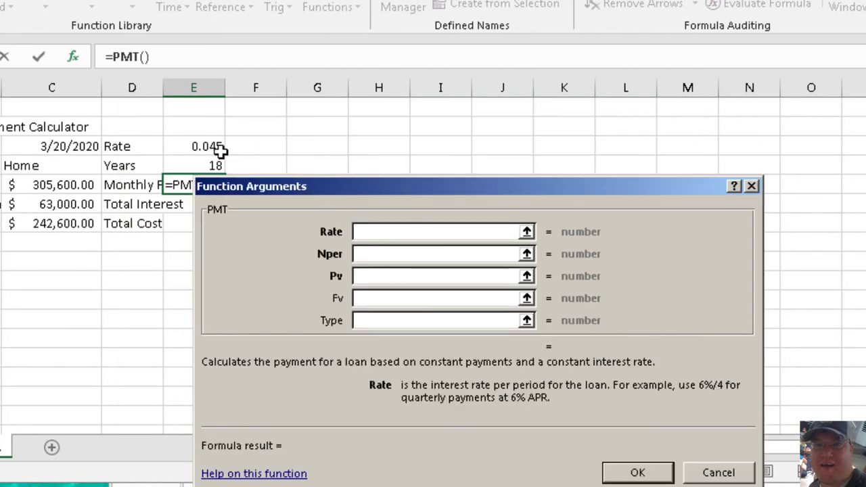
# Fill the PMT arguments with Rate/12, 12*Years and Loan_Amount, giving ($1,640.76).
pyautogui.click(220, 149)
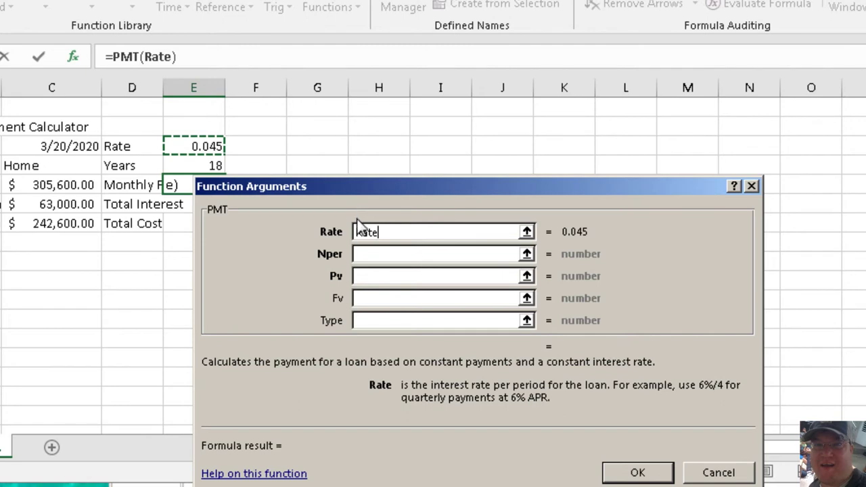
pyautogui.write('/12')
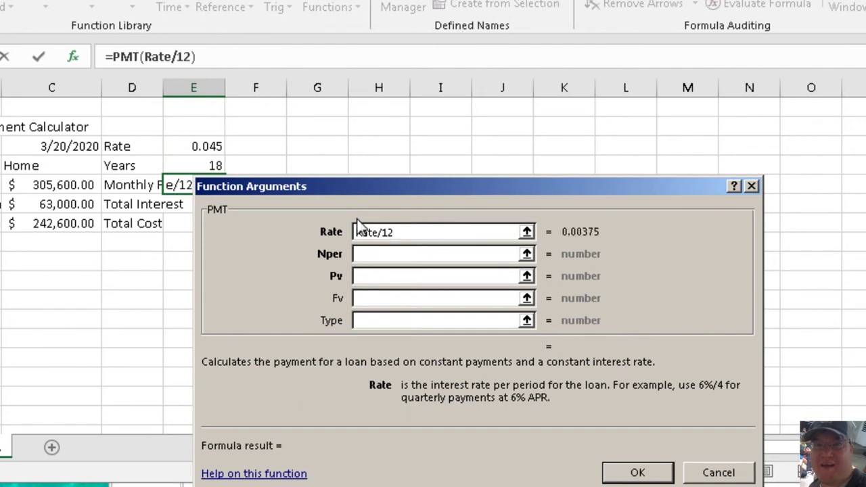
pyautogui.click(377, 251)
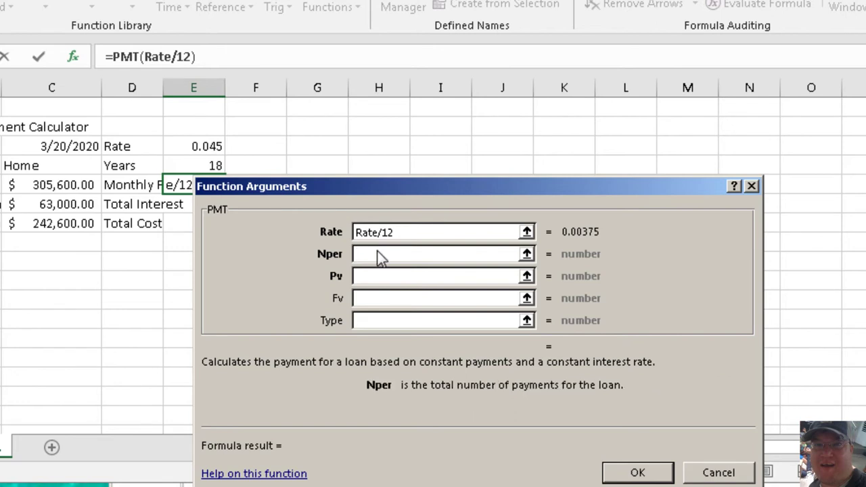
pyautogui.write('12')
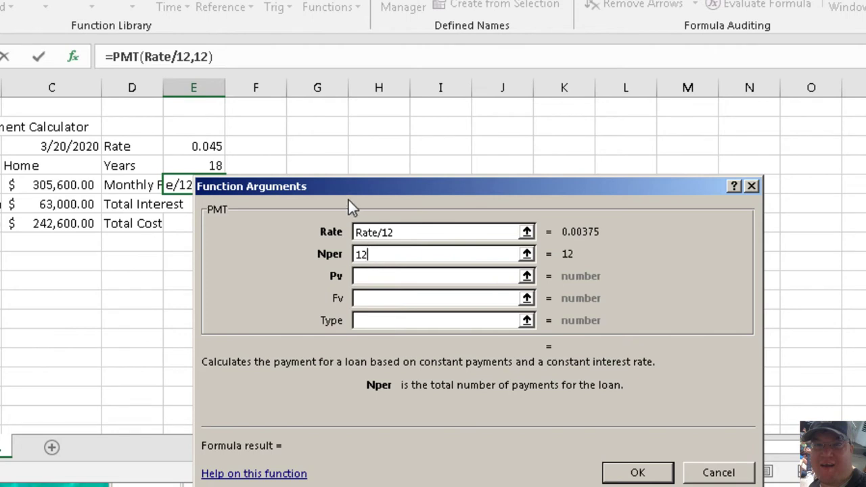
pyautogui.moveTo(338, 197); pyautogui.dragTo(263, 235)
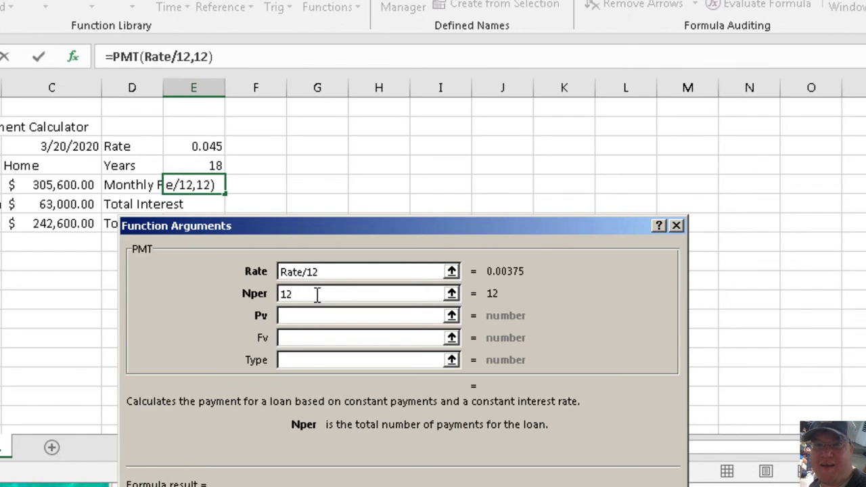
pyautogui.write('*')
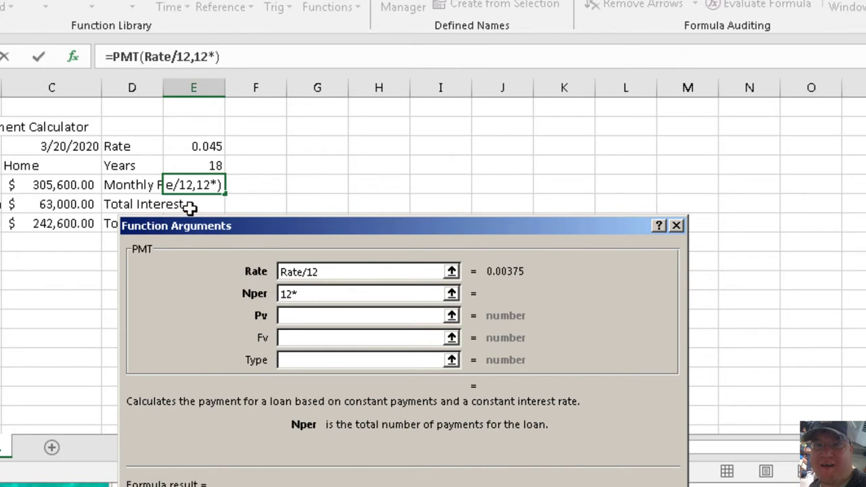
pyautogui.click(182, 170)
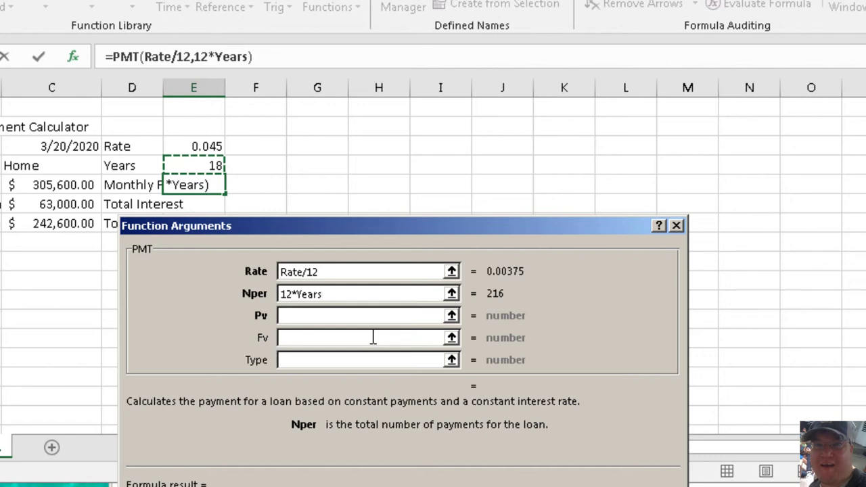
pyautogui.click(297, 318)
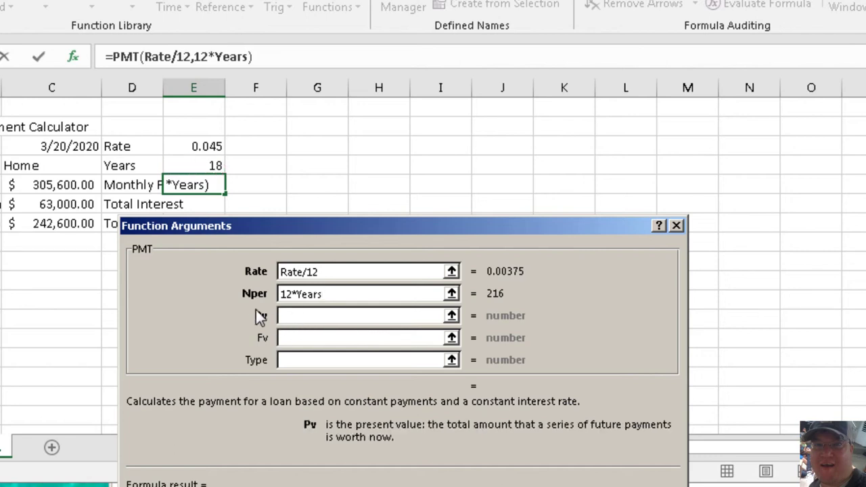
pyautogui.click(89, 230)
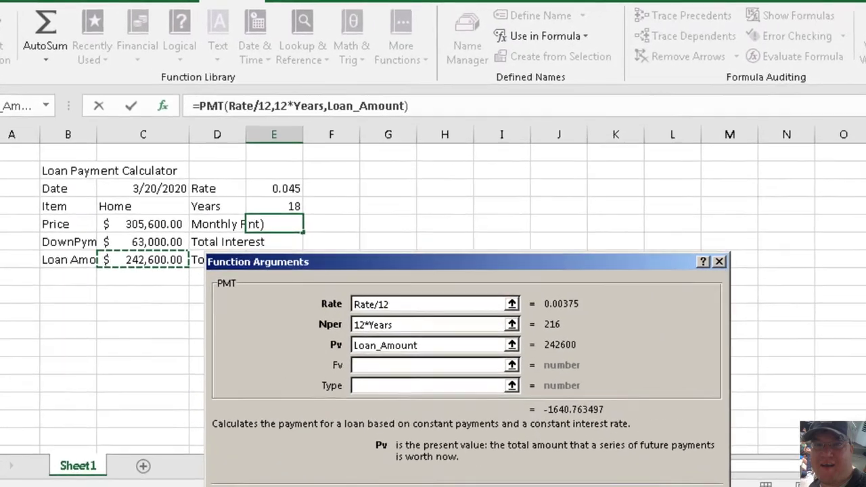
pyautogui.click(539, 468)
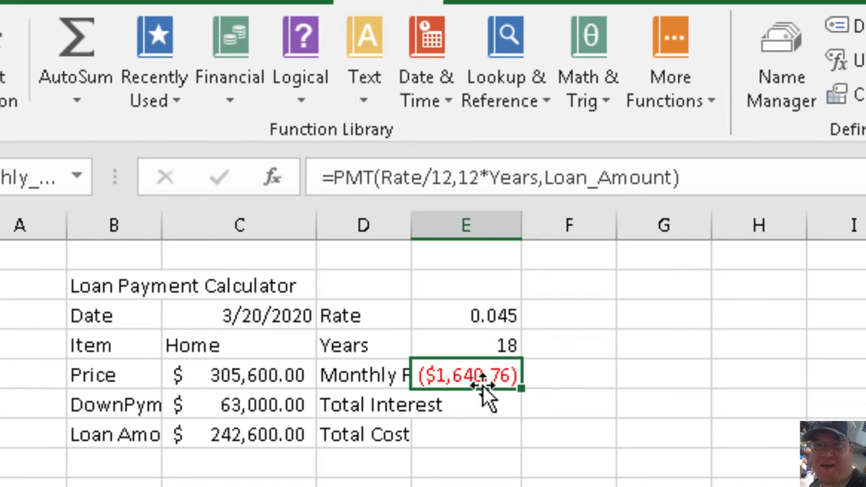
# Put a minus before PMT in E5's formula so the payment shows $1,640.76.
pyautogui.click(333, 177)
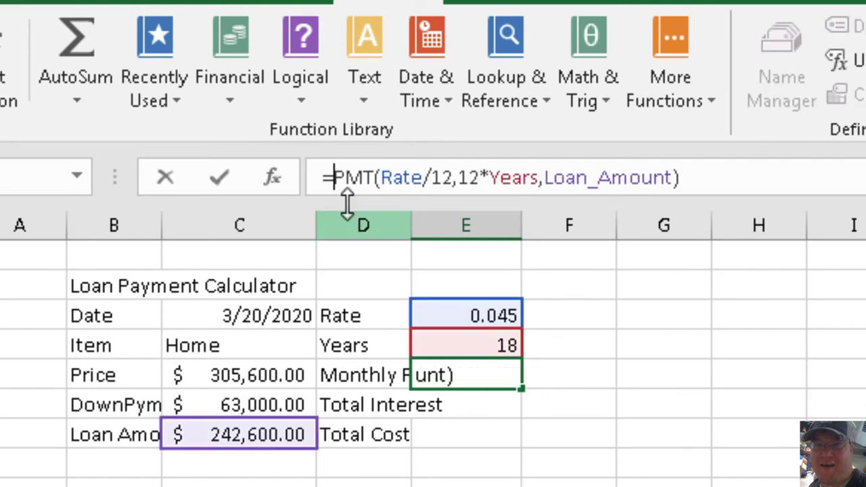
pyautogui.write('-')
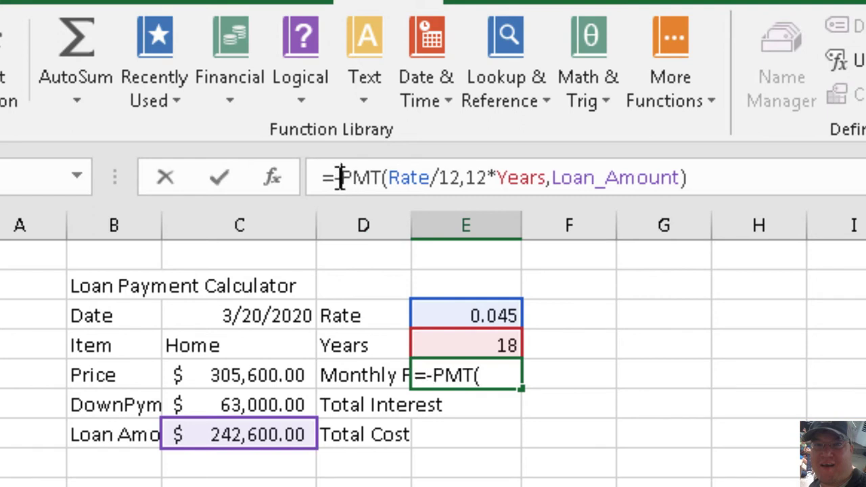
pyautogui.press('Return')
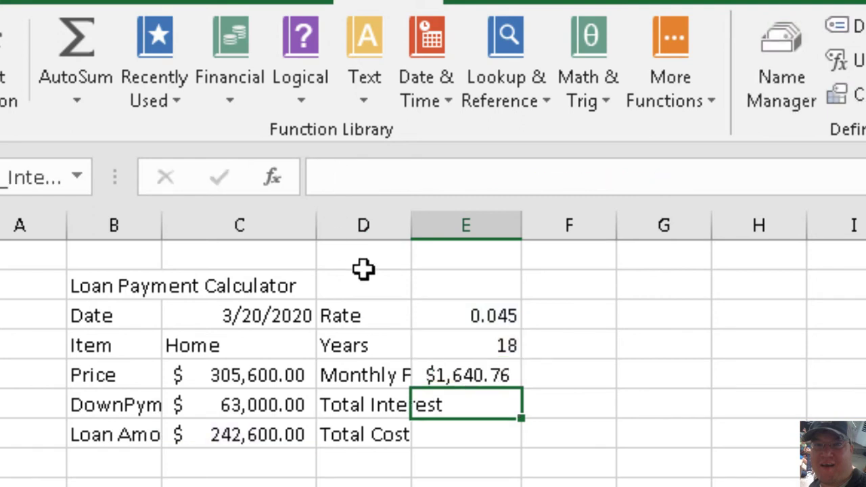
pyautogui.click(445, 368)
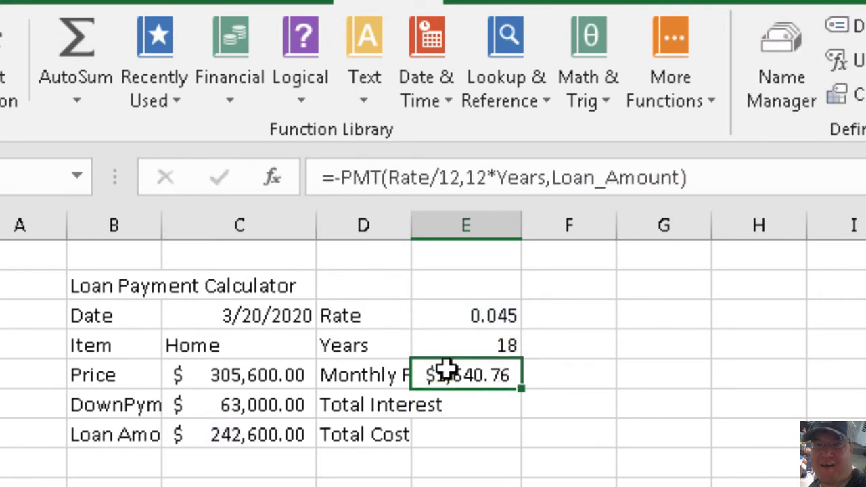
pyautogui.click(465, 404)
pyautogui.click(470, 374)
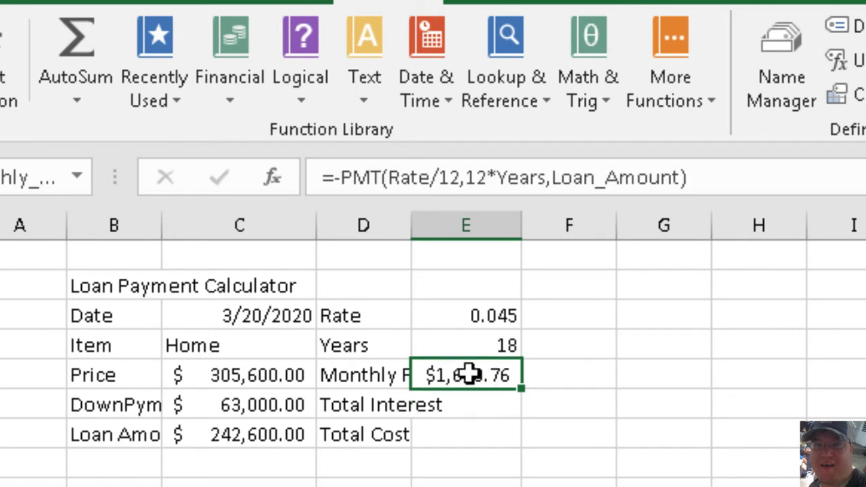
pyautogui.click(471, 406)
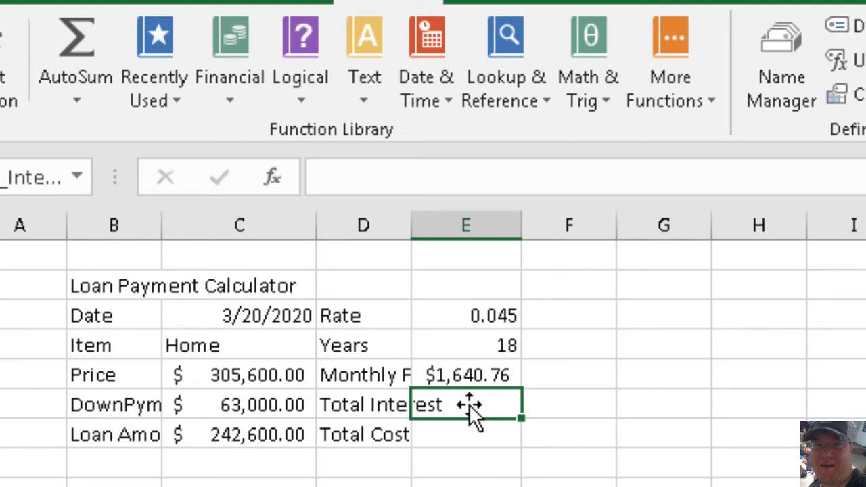
# Enter =12*Years*Monthly_Pay-Loan_Amount in E6 to compute total interest.
pyautogui.write('=')
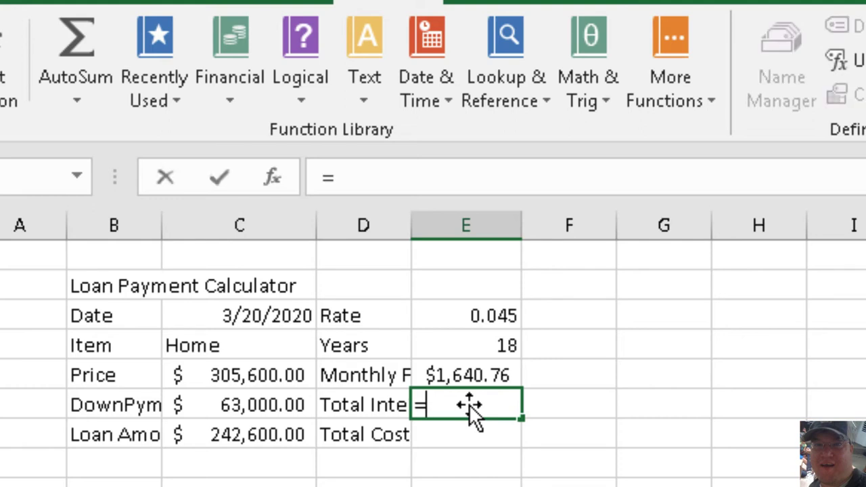
pyautogui.write('12*')
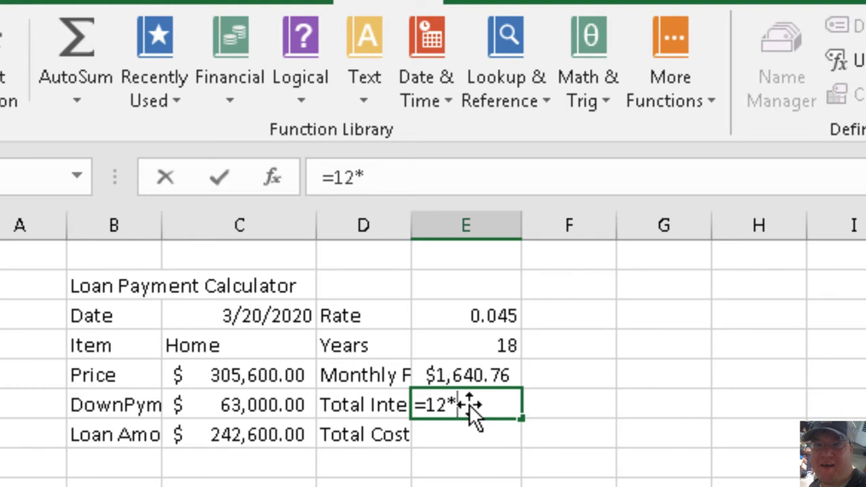
pyautogui.click(473, 342)
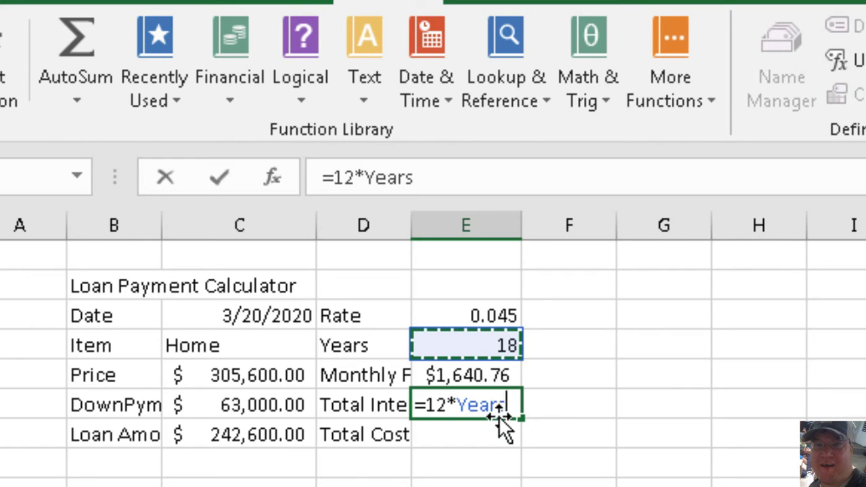
pyautogui.write('*')
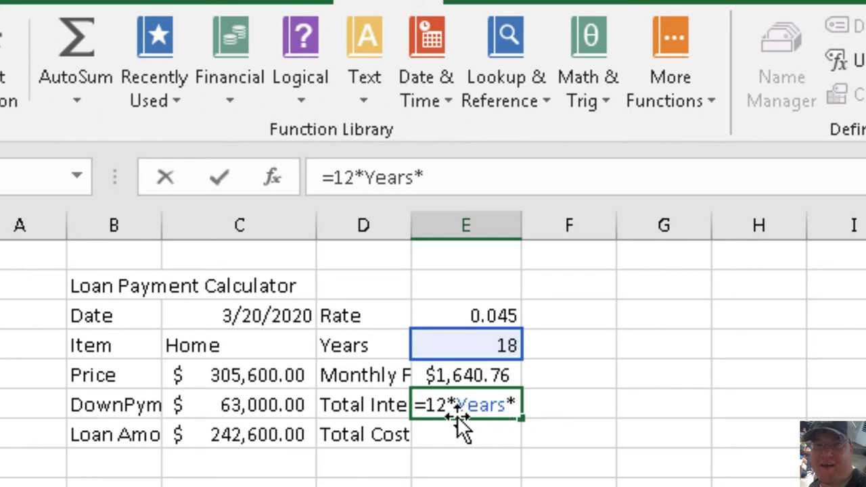
pyautogui.click(466, 374)
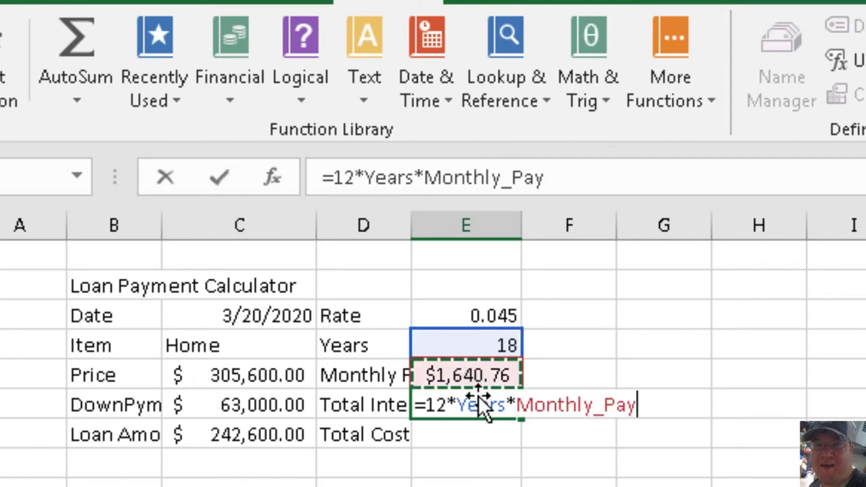
pyautogui.write('-')
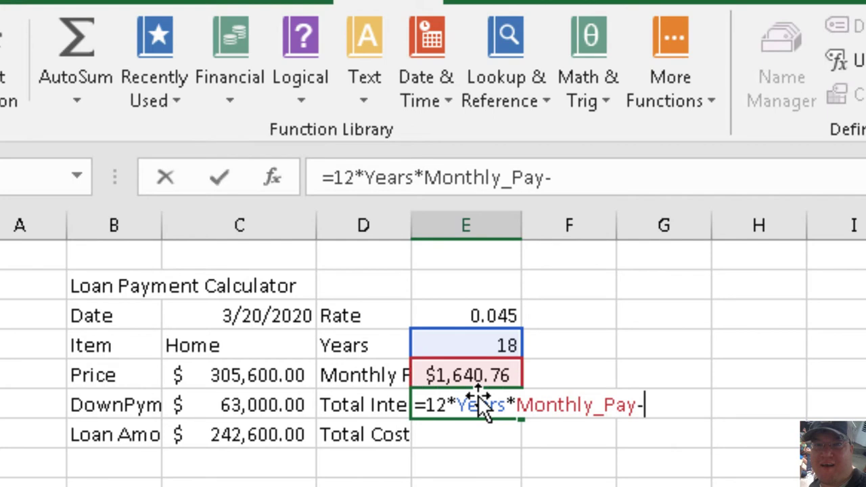
pyautogui.click(280, 440)
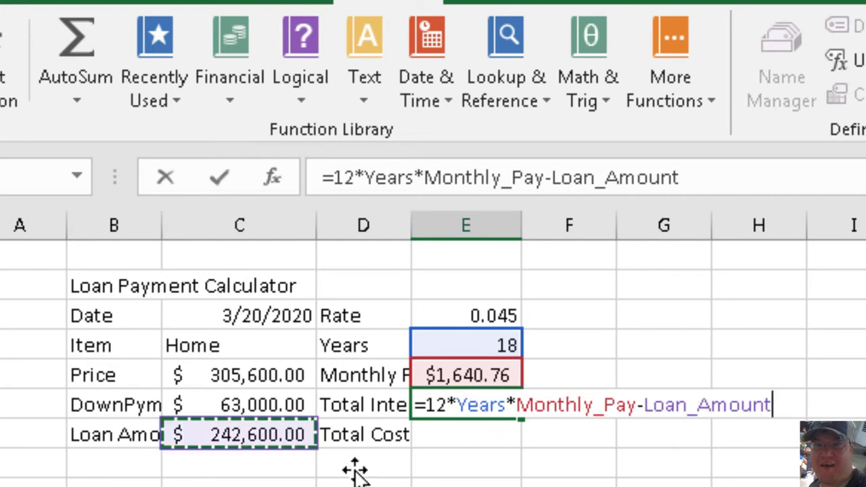
pyautogui.press('Return')
# Apply Accounting Number Format to the total interest, showing $111,804.92.
pyautogui.click(465, 404)
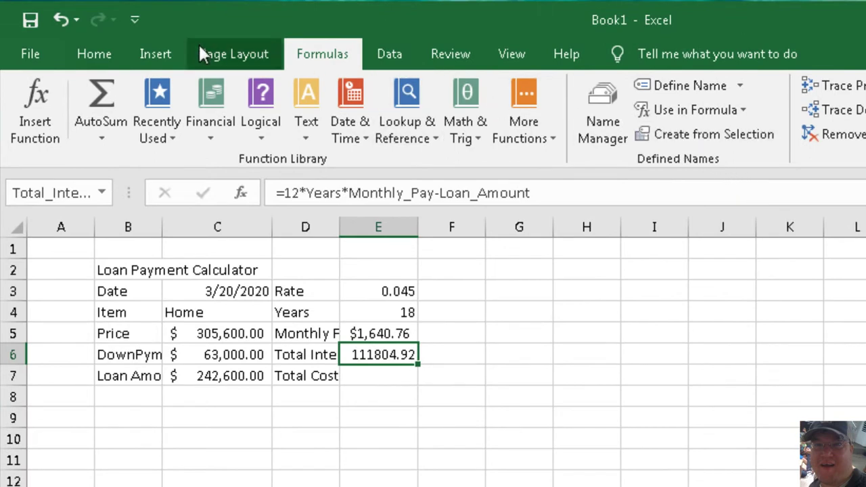
pyautogui.click(108, 54)
pyautogui.click(631, 126)
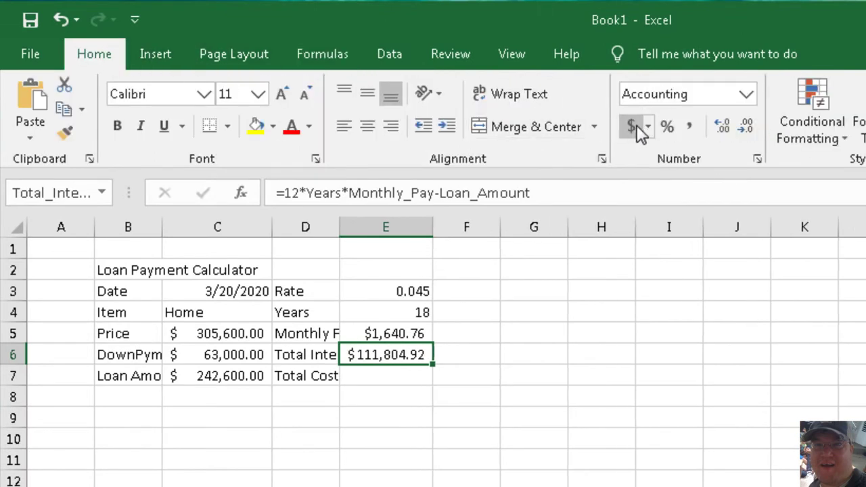
pyautogui.click(434, 397)
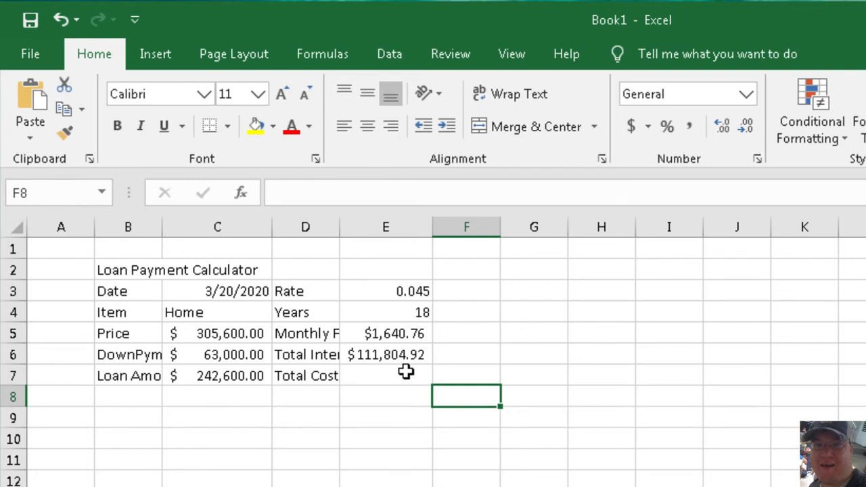
# Enter =Price+Total_Interest in E7 using the Price name from autocomplete.
pyautogui.click(369, 373)
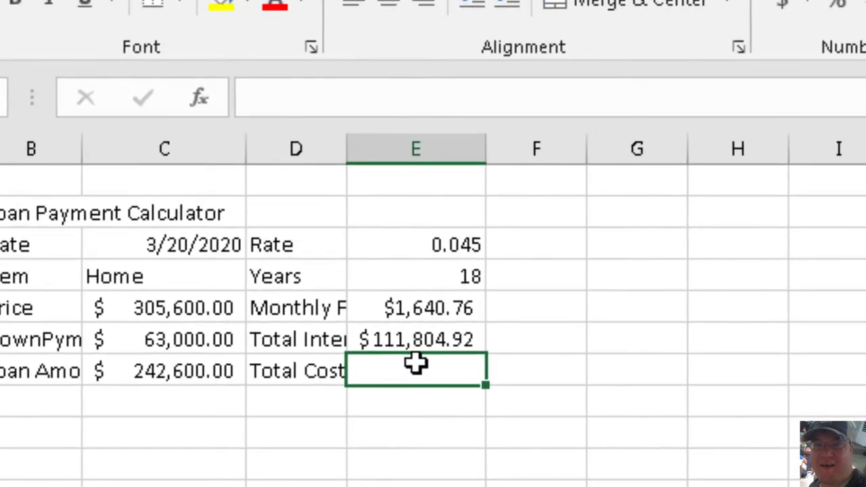
pyautogui.write('=')
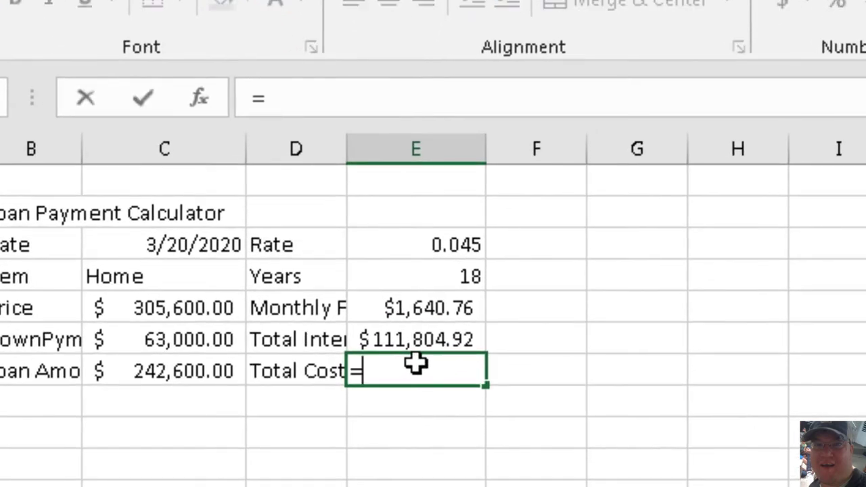
pyautogui.write('pri')
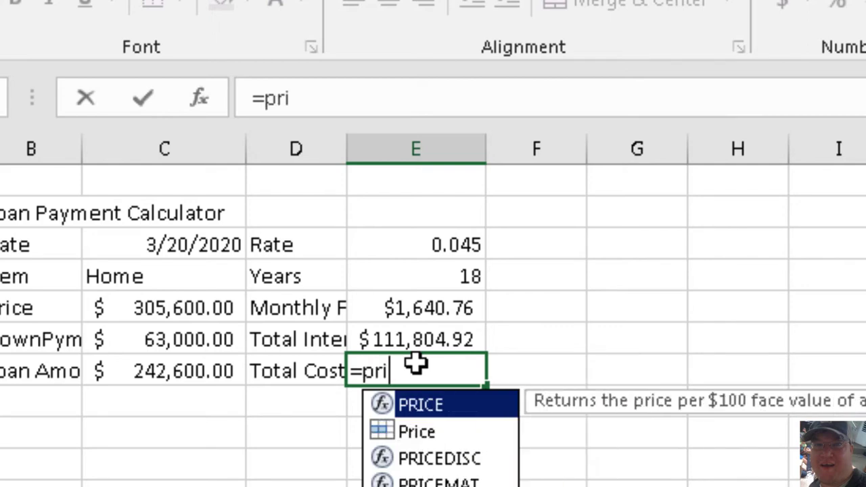
pyautogui.press('Down')
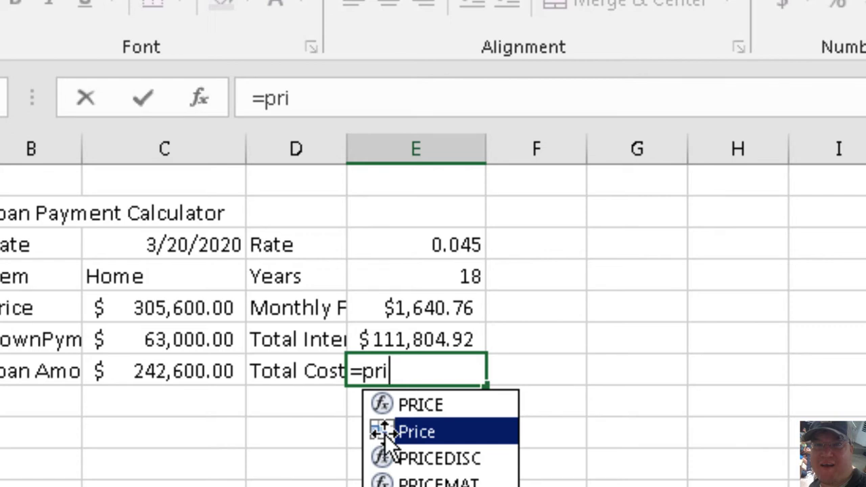
pyautogui.doubleClick(417, 433)
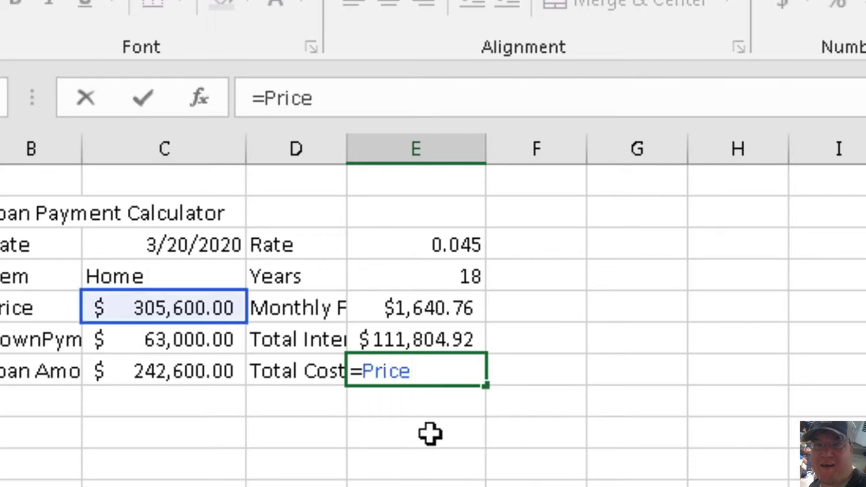
pyautogui.write('+')
pyautogui.click(379, 328)
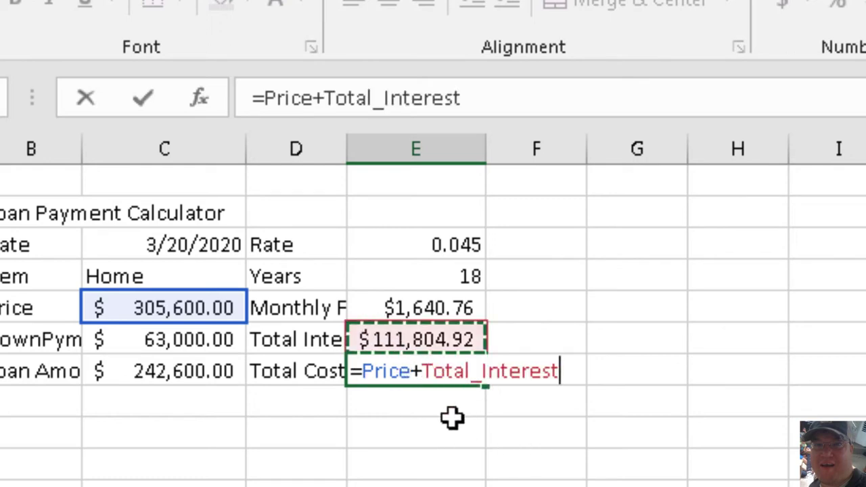
pyautogui.press('Return')
# Apply Accounting Number Format to the total cost, showing $417,404.92.
pyautogui.click(369, 379)
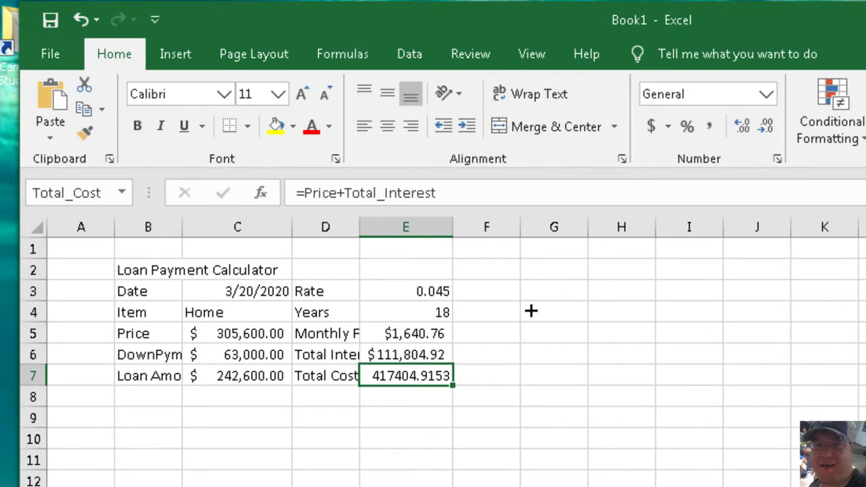
pyautogui.click(651, 126)
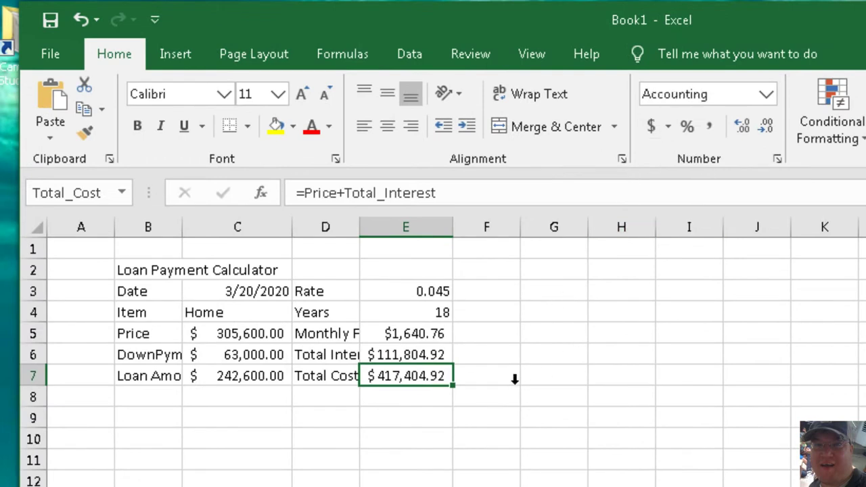
pyautogui.click(441, 354)
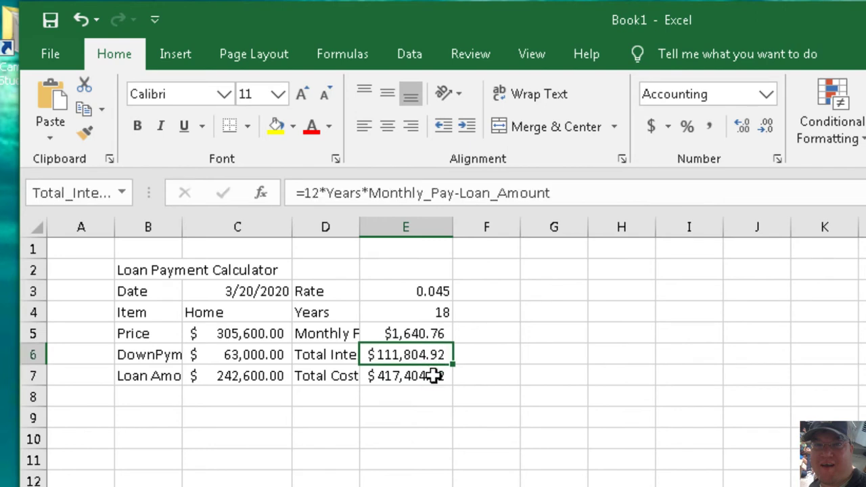
pyautogui.click(437, 377)
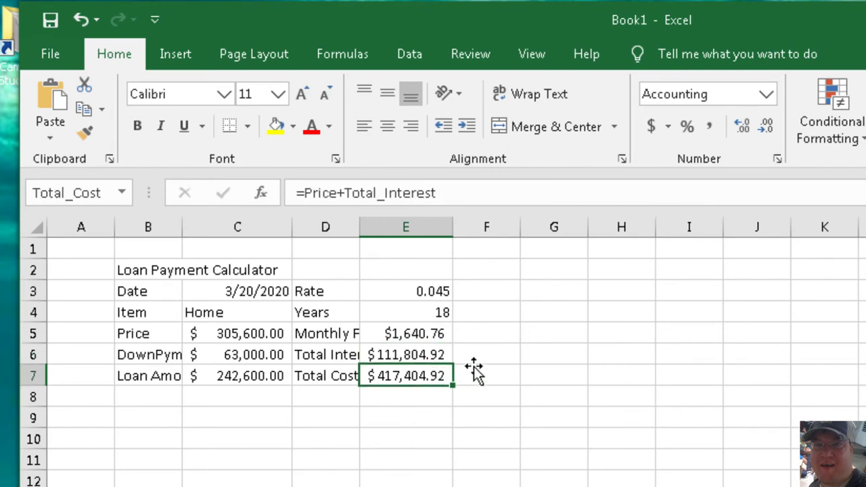
pyautogui.click(429, 353)
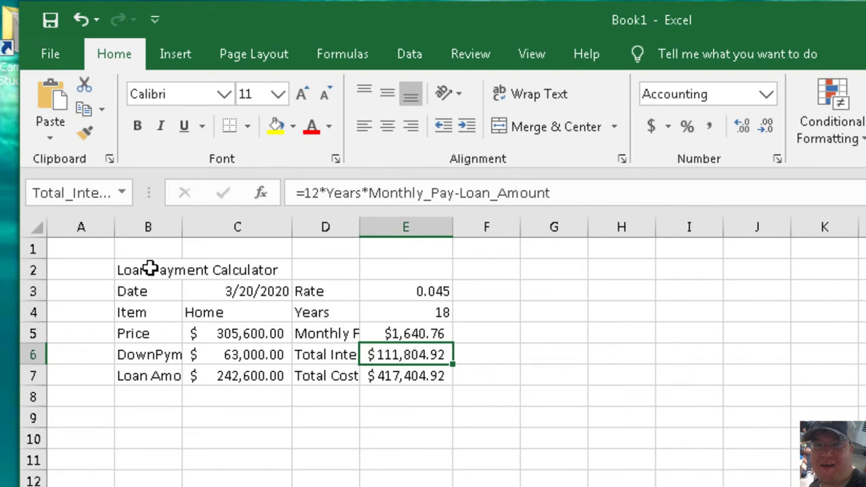
# Merge and centre the title across B2:E2 in Aquawax Pro Trial DemiBold font.
pyautogui.moveTo(150, 270)
pyautogui.mouseDown()
pyautogui.moveTo(231, 276)
pyautogui.moveTo(386, 268)
pyautogui.mouseUp()
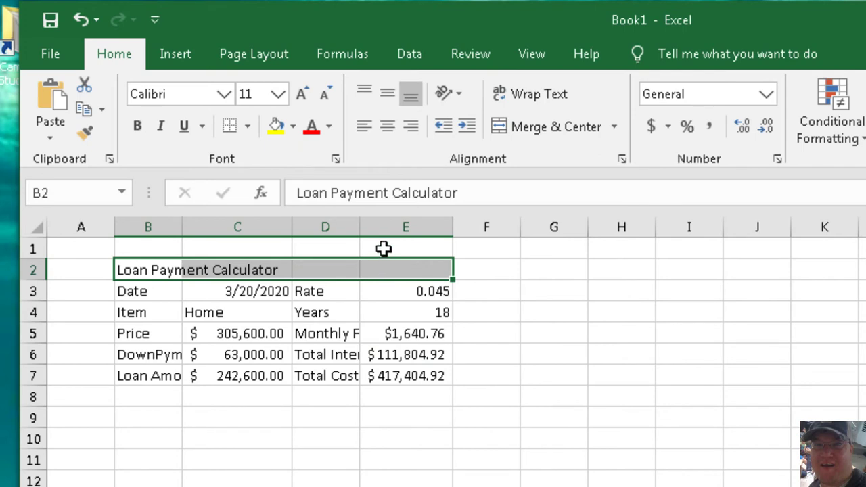
pyautogui.click(506, 128)
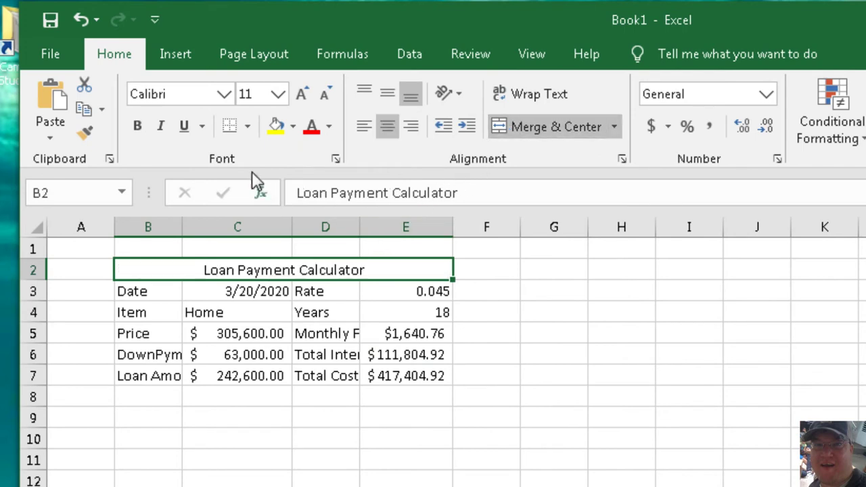
pyautogui.click(224, 94)
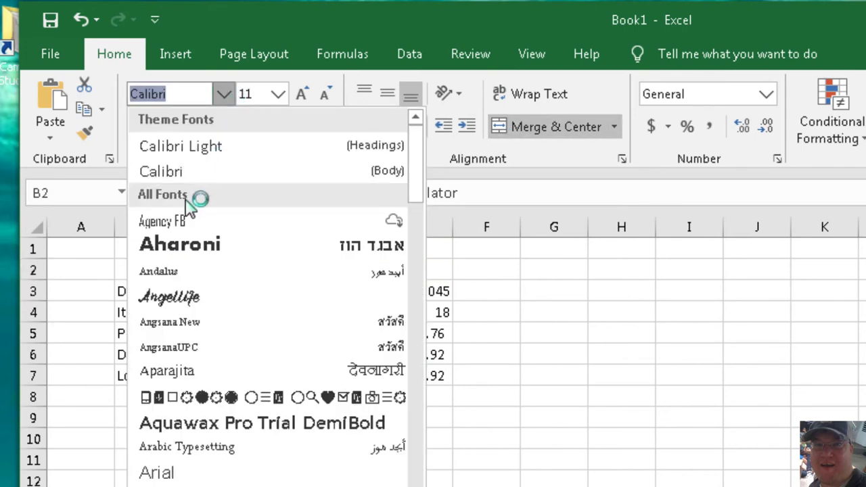
pyautogui.click(180, 421)
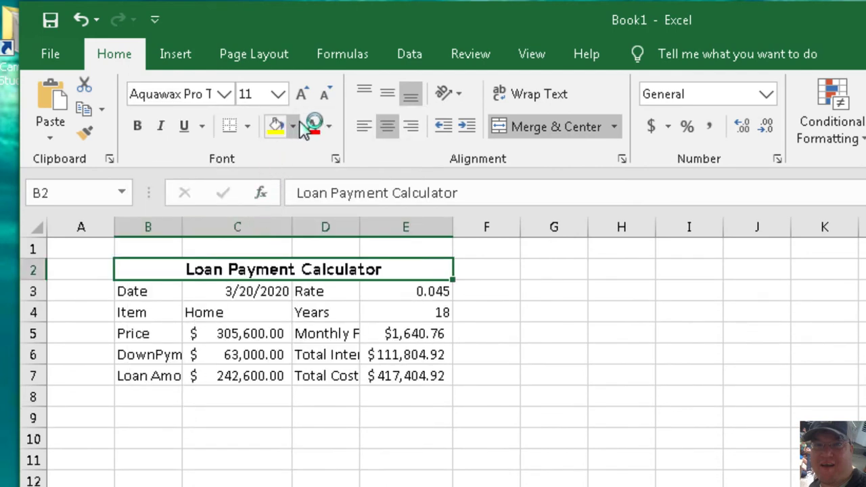
# Apply a new theme colour scheme from the Page Layout themes.
pyautogui.click(281, 61)
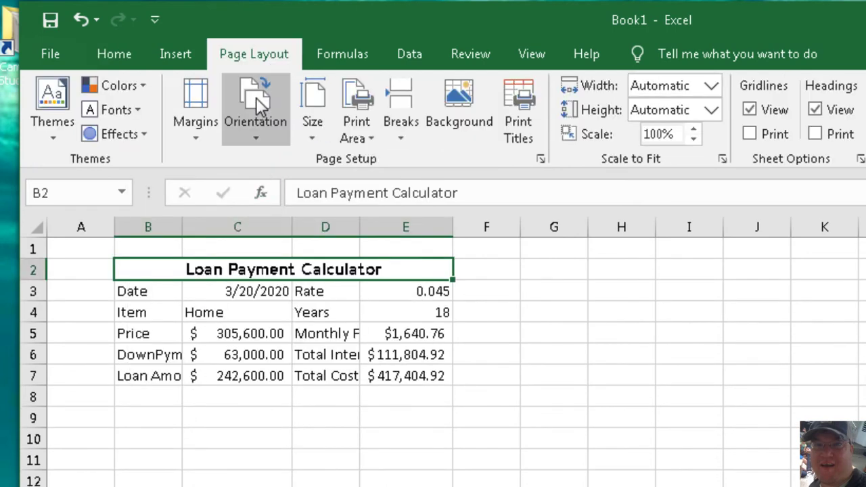
pyautogui.click(128, 87)
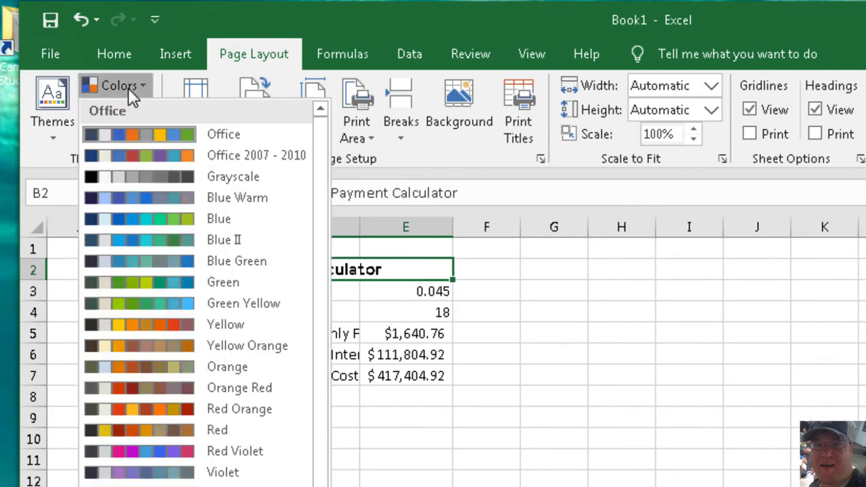
pyautogui.click(171, 260)
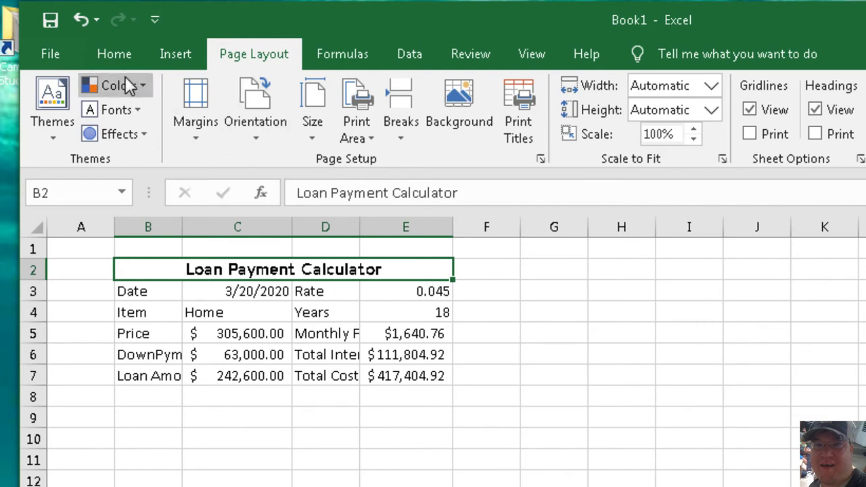
# Give the title row a black fill with white lettering.
pyautogui.click(116, 54)
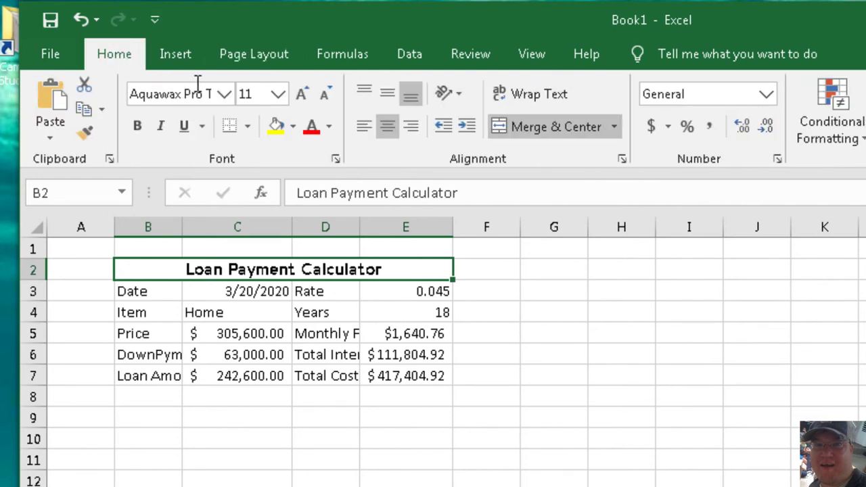
pyautogui.click(292, 126)
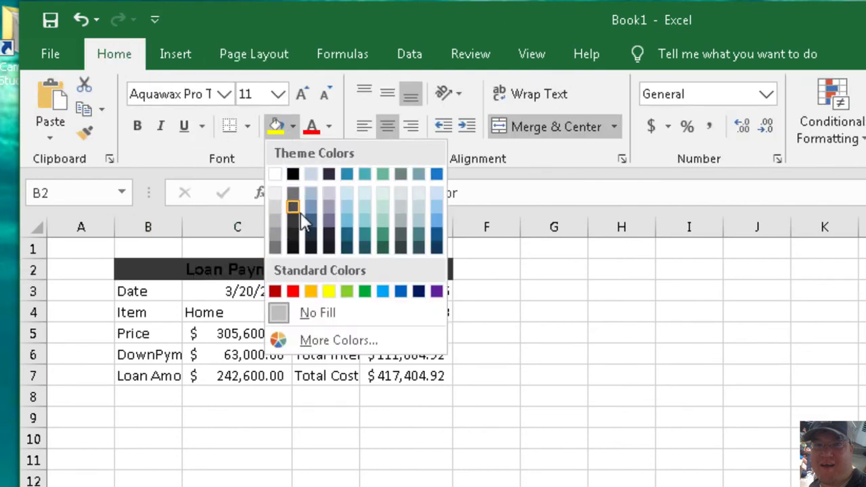
pyautogui.click(294, 236)
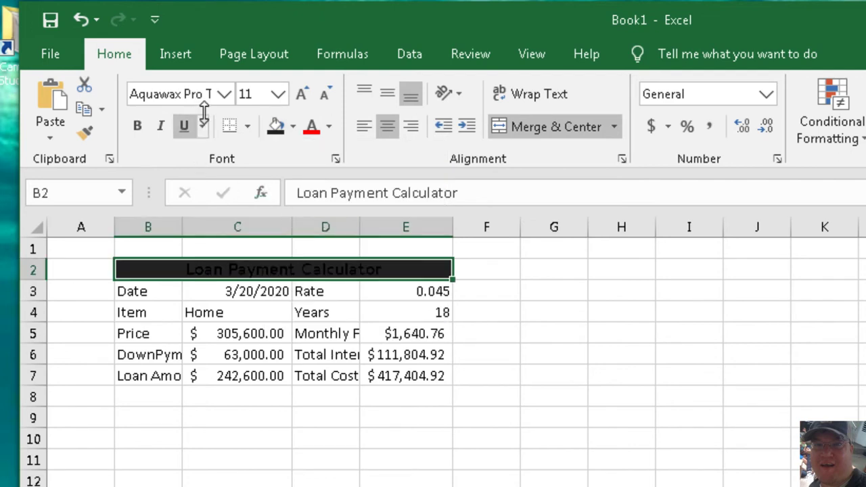
pyautogui.click(328, 127)
pyautogui.click(312, 197)
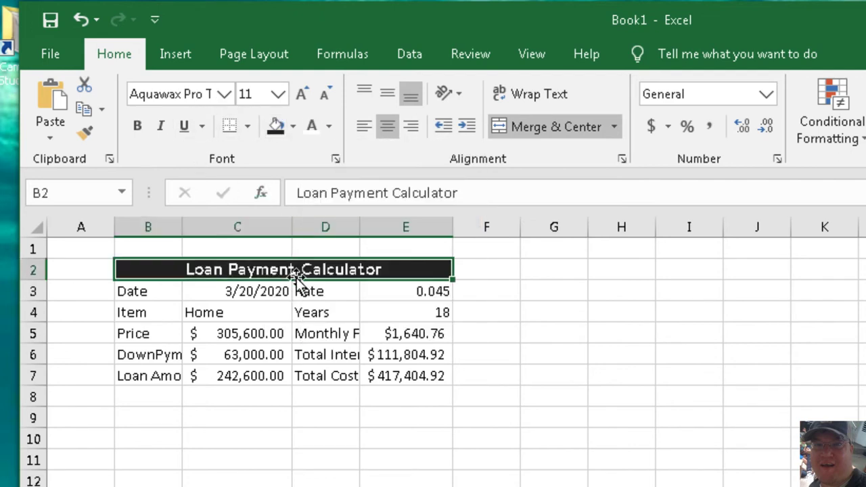
pyautogui.click(300, 291)
pyautogui.moveTo(149, 291)
pyautogui.mouseDown()
pyautogui.moveTo(230, 288)
pyautogui.moveTo(398, 376)
pyautogui.mouseUp()
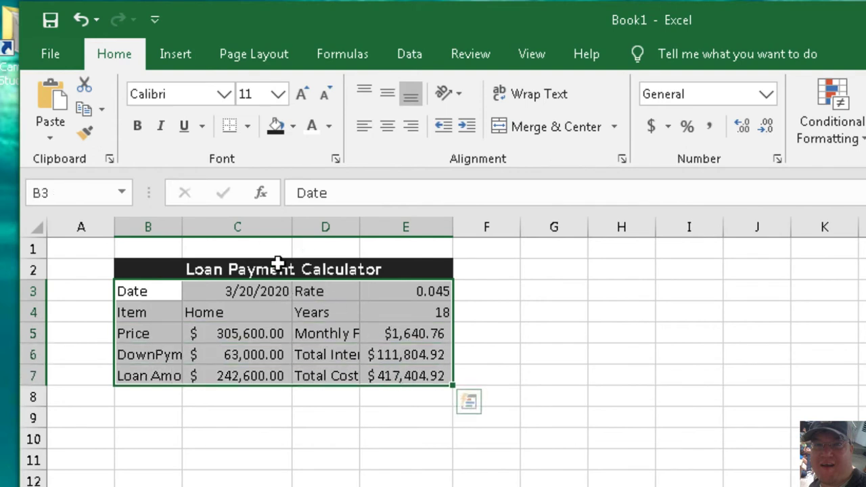
# Shade the B3:E7 details block light grey.
pyautogui.click(295, 129)
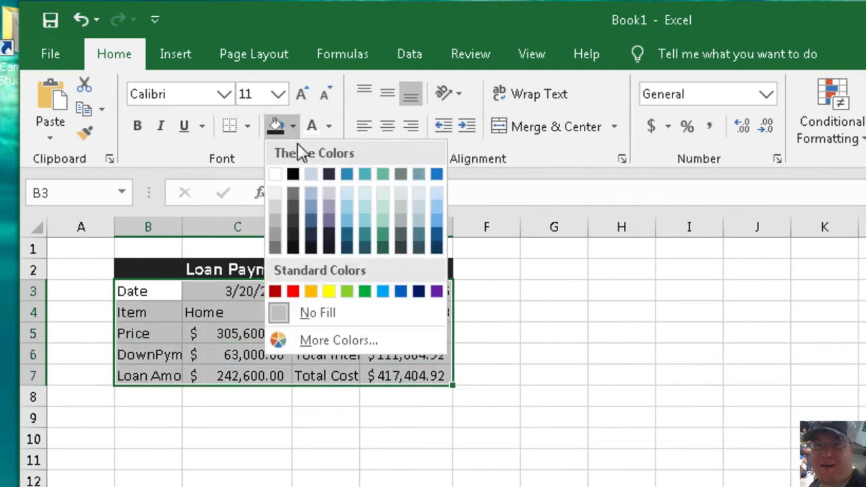
pyautogui.click(276, 221)
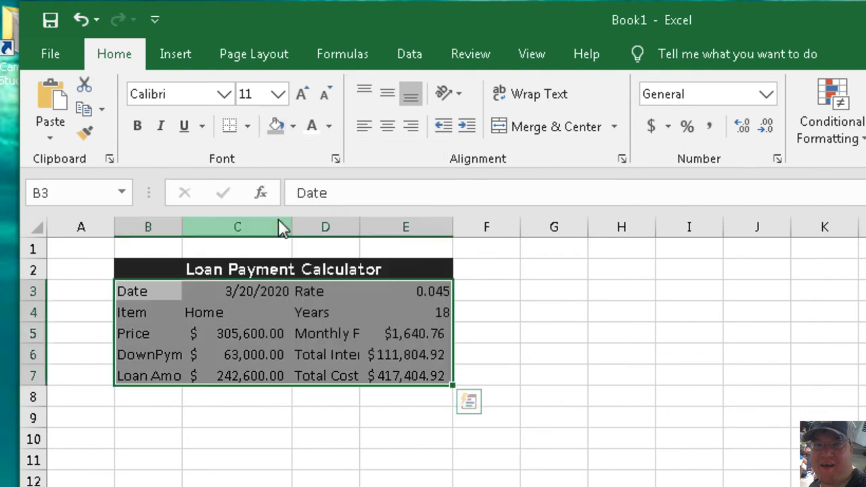
pyautogui.click(318, 312)
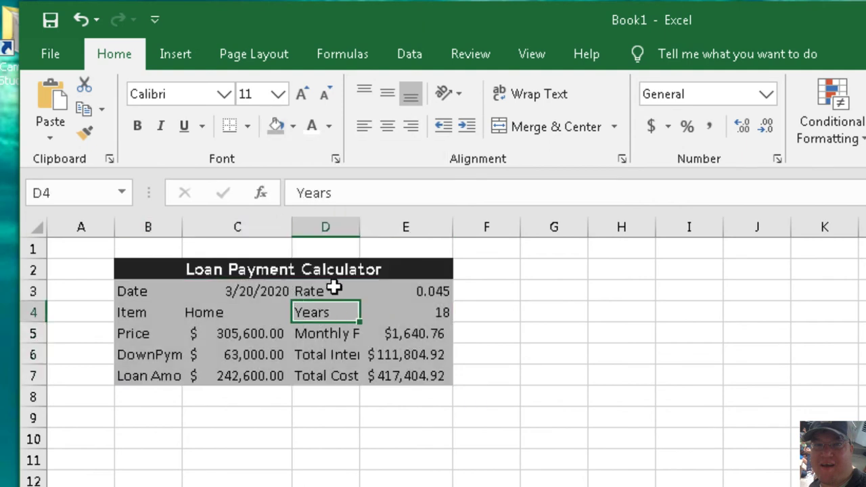
# Format the rate in E3 as a percentage with two decimals, 4.50%.
pyautogui.click(420, 289)
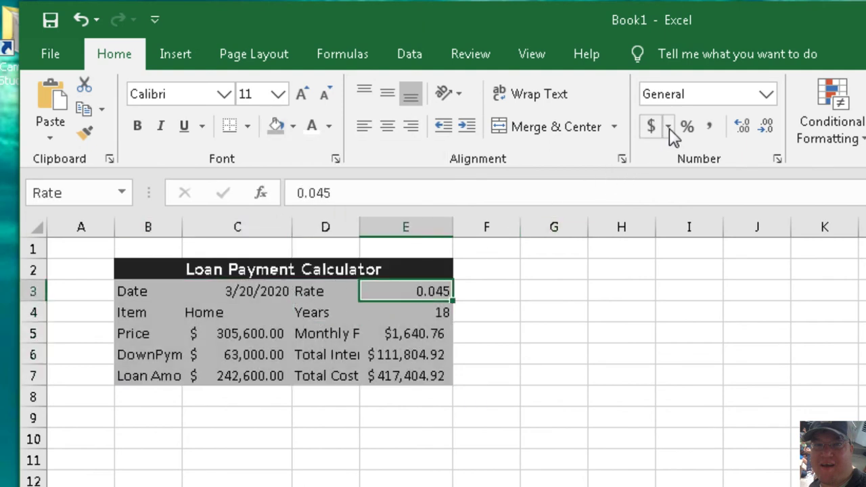
pyautogui.click(687, 130)
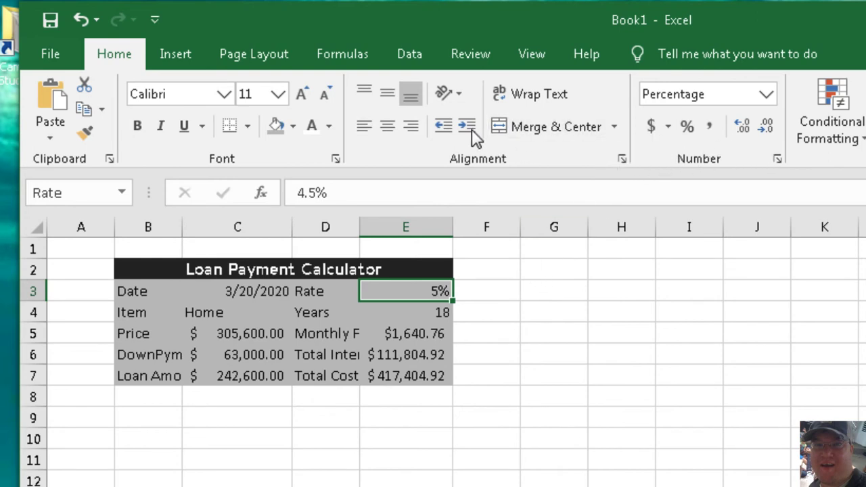
pyautogui.click(742, 130)
pyautogui.click(743, 128)
pyautogui.click(433, 351)
pyautogui.click(430, 338)
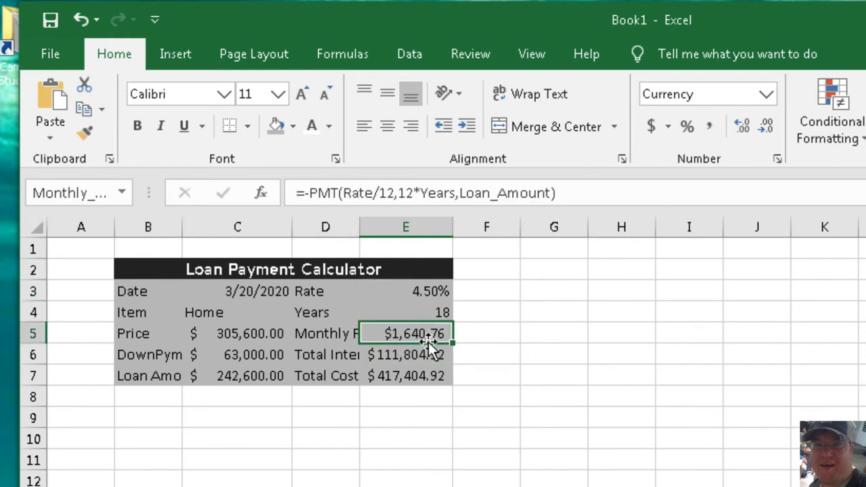
pyautogui.click(426, 375)
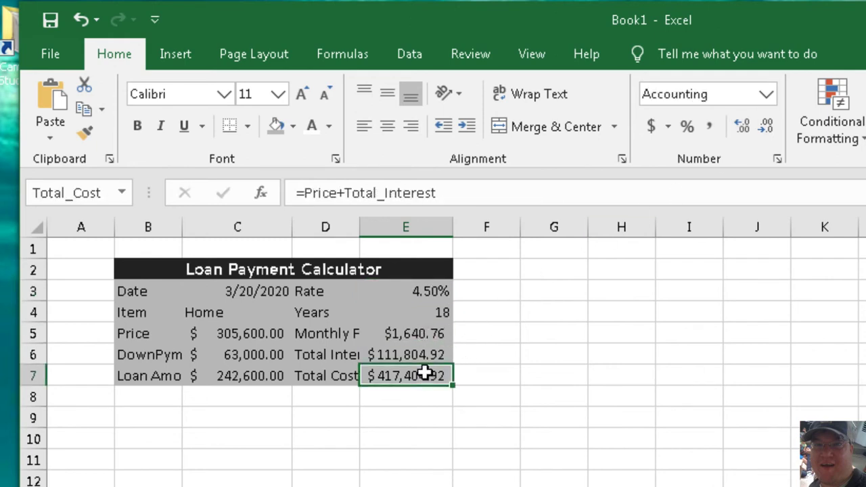
pyautogui.click(124, 269)
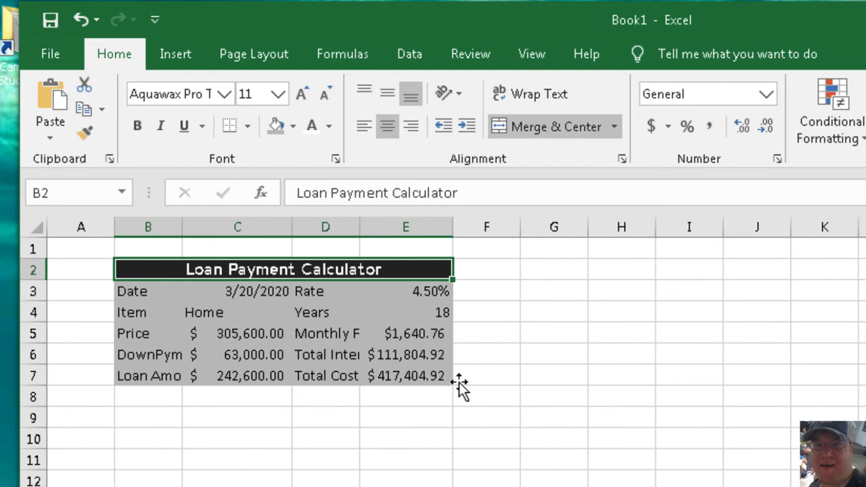
pyautogui.click(432, 379)
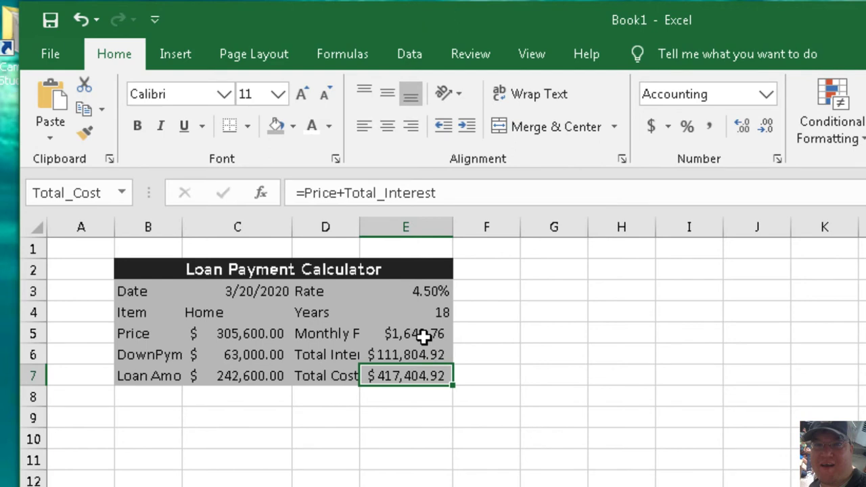
pyautogui.click(343, 54)
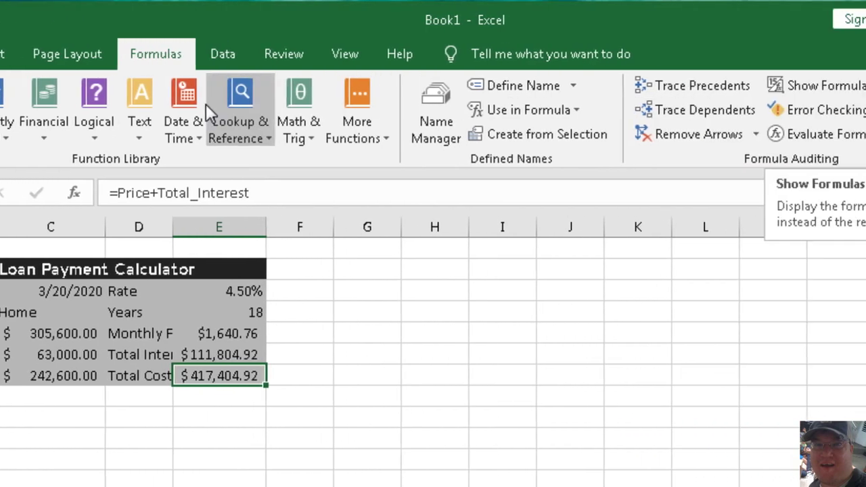
pyautogui.click(737, 85)
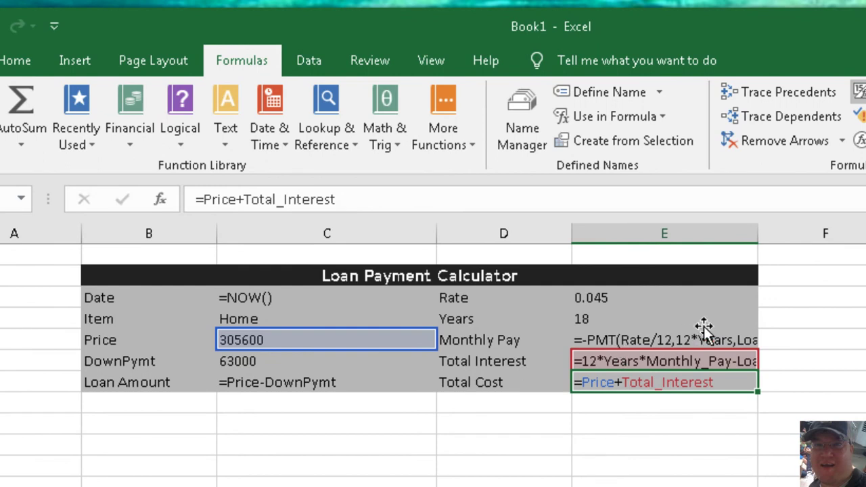
pyautogui.doubleClick(756, 237)
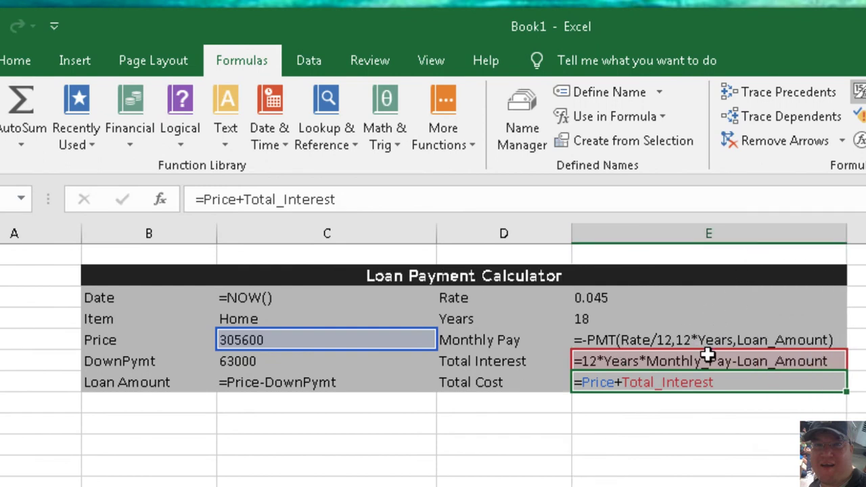
pyautogui.click(627, 341)
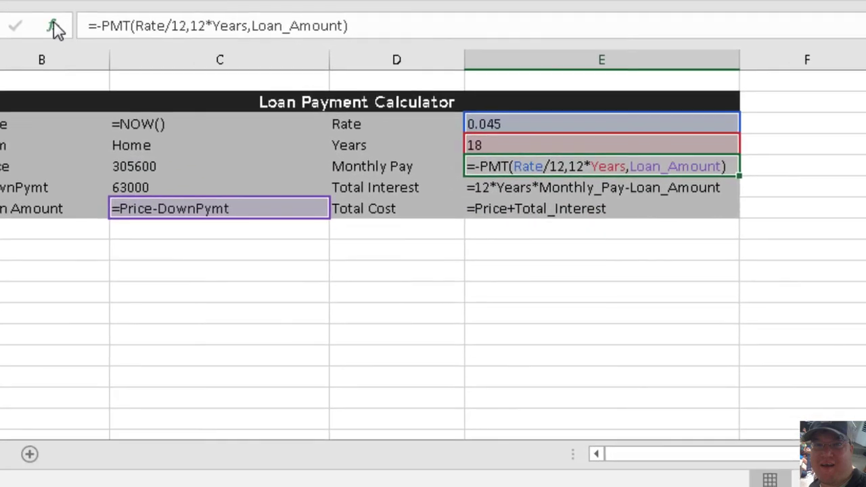
pyautogui.click(148, 180)
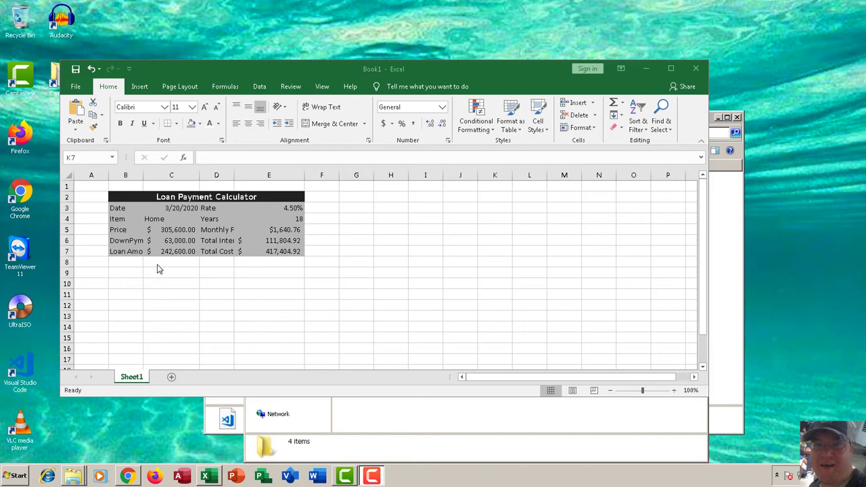
# Type the heading 'Varying Interest Rate Shedule' into cell B8.
pyautogui.click(126, 261)
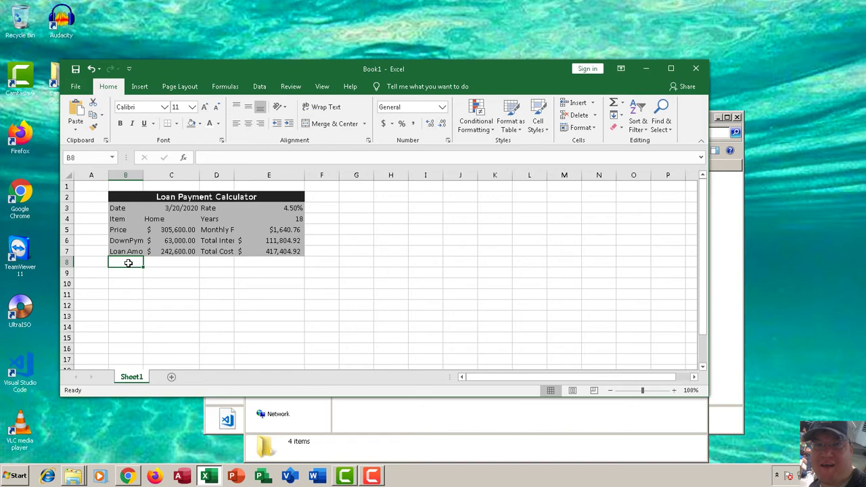
pyautogui.write('V')
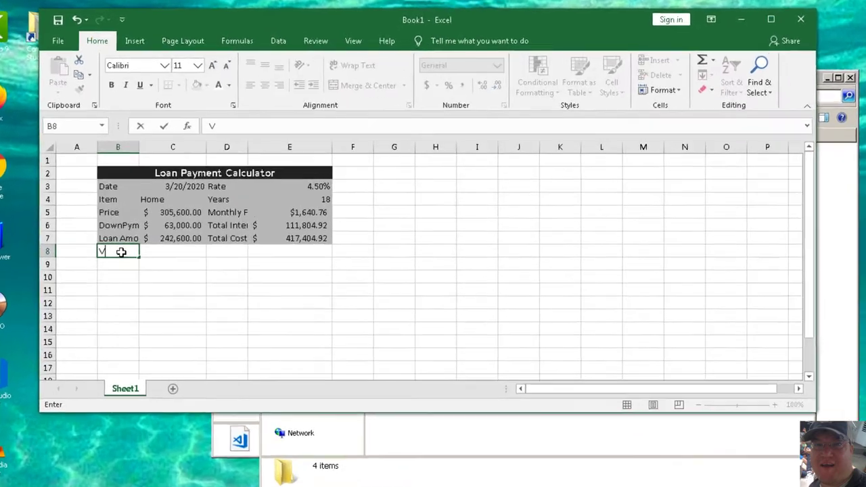
pyautogui.write('ary')
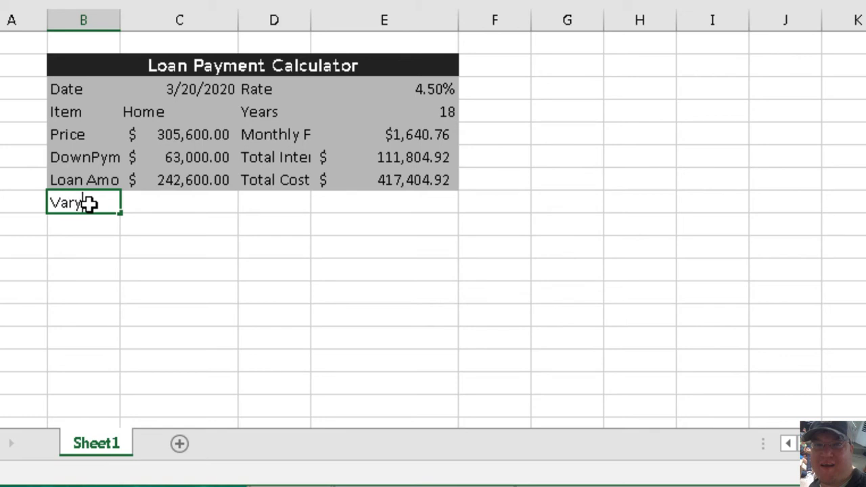
pyautogui.write('ing Int')
pyautogui.write('erest Ra')
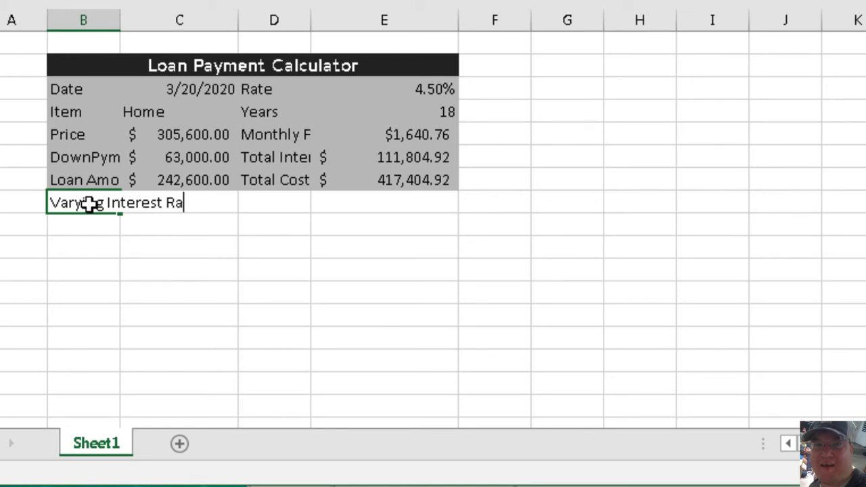
pyautogui.write("te Shedule'")
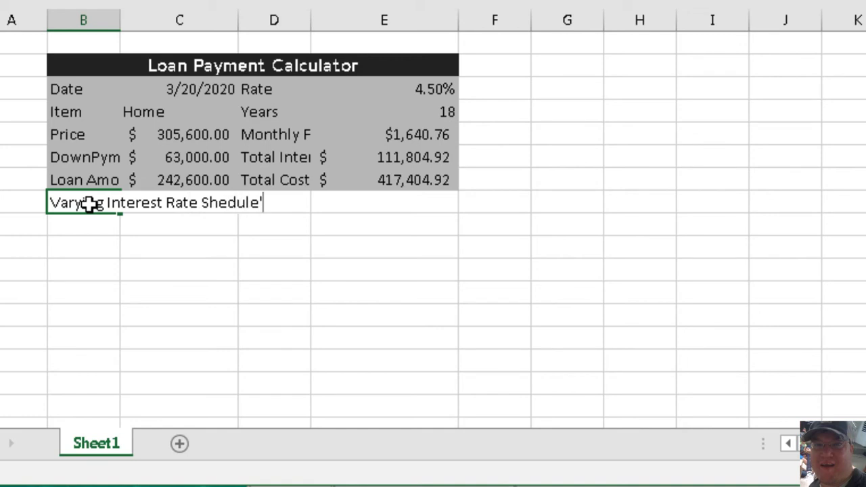
pyautogui.press('Return')
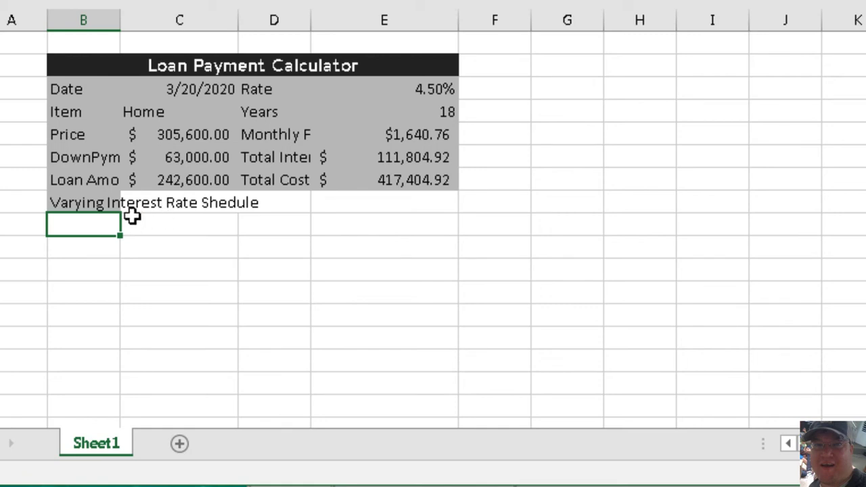
pyautogui.scroll(3, 132, 215)
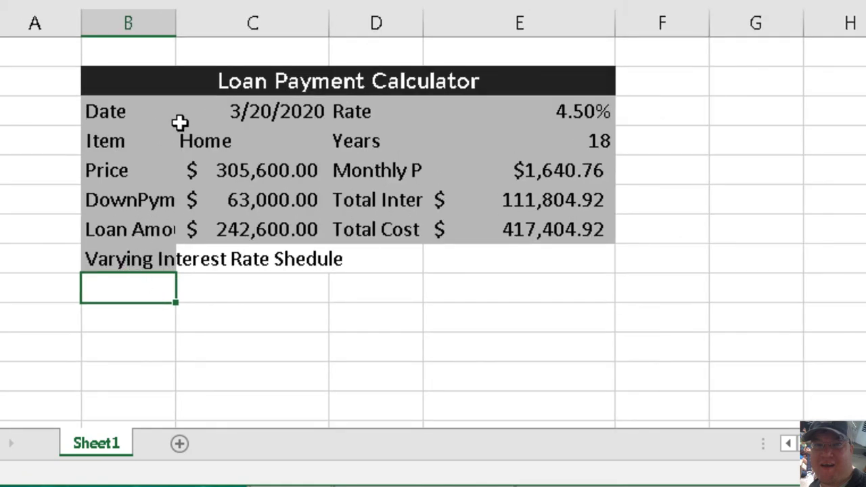
# Autofit column B, then narrow it to a smaller width.
pyautogui.doubleClick(178, 33)
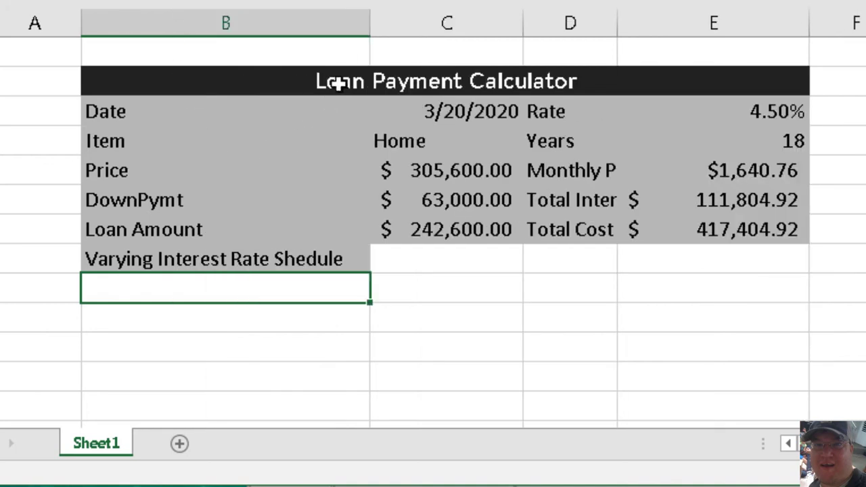
pyautogui.moveTo(365, 23); pyautogui.dragTo(336, 32)
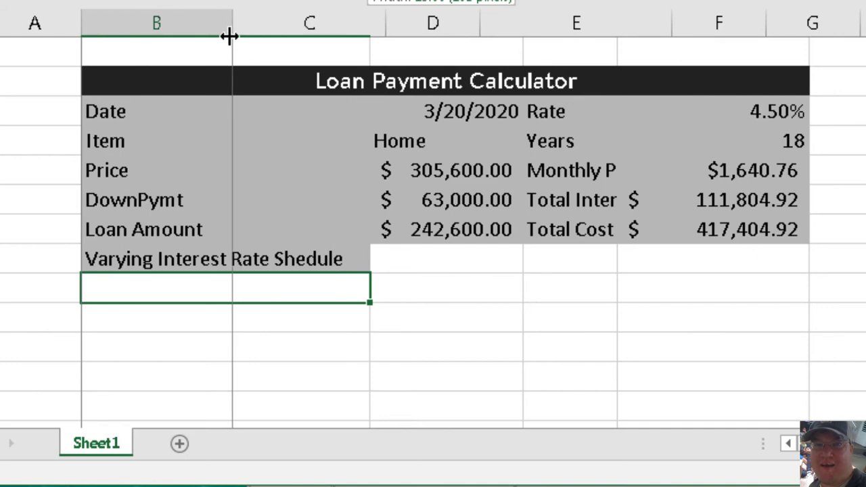
pyautogui.moveTo(336, 32); pyautogui.dragTo(233, 33)
# Clear B8's grey formatting and merge-centre the heading across B8:E8.
pyautogui.click(184, 262)
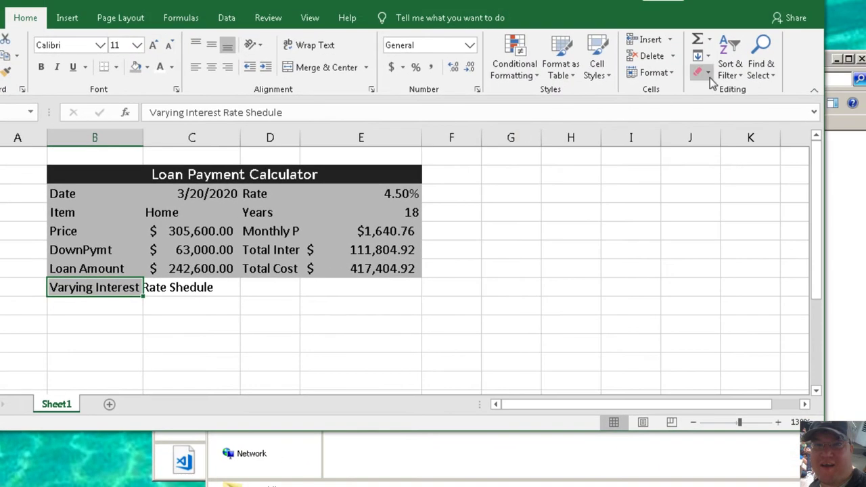
pyautogui.click(708, 73)
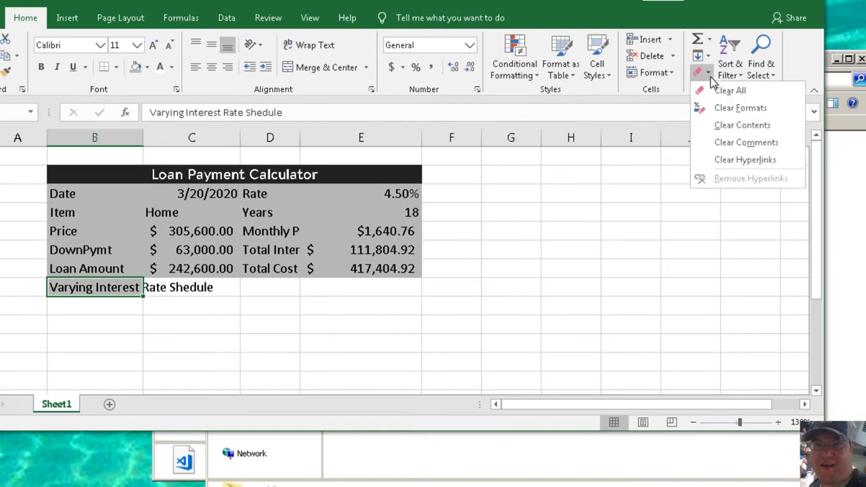
pyautogui.click(735, 109)
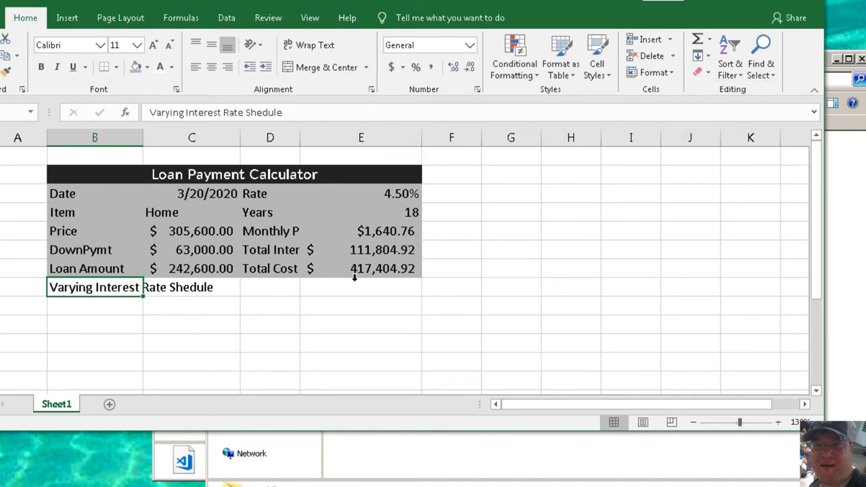
pyautogui.moveTo(126, 289); pyautogui.dragTo(345, 296)
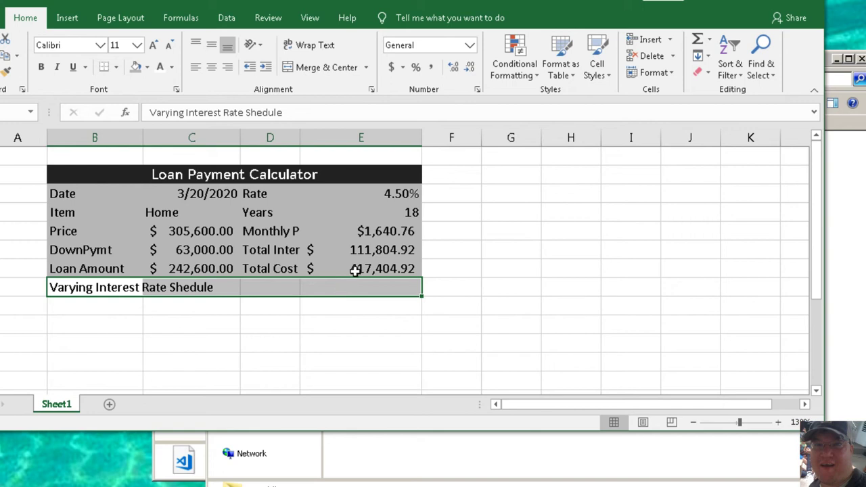
pyautogui.click(315, 69)
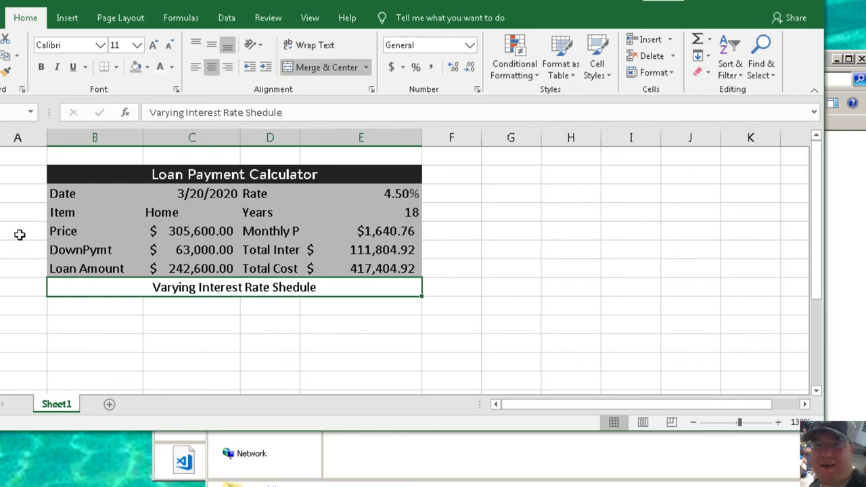
# Shorten row 1 and narrow column A so the table shifts left.
pyautogui.moveTo(47, 139); pyautogui.dragTo(49, 166)
pyautogui.moveTo(33, 195); pyautogui.dragTo(32, 187)
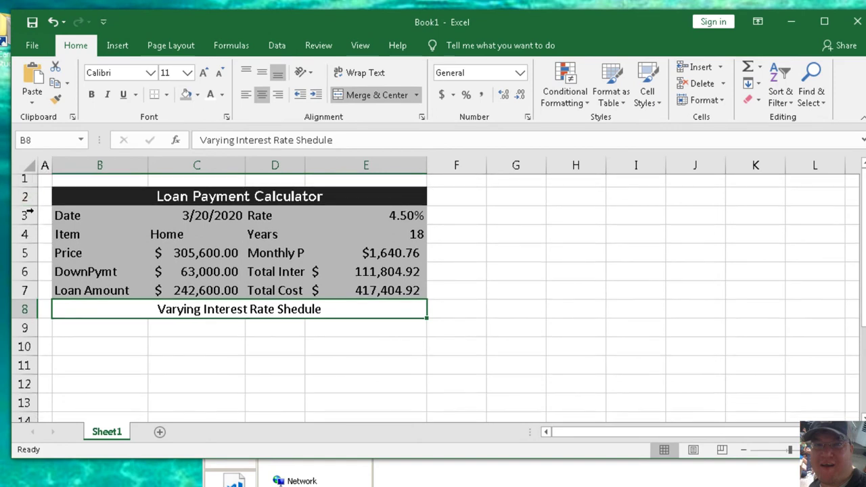
pyautogui.click(140, 329)
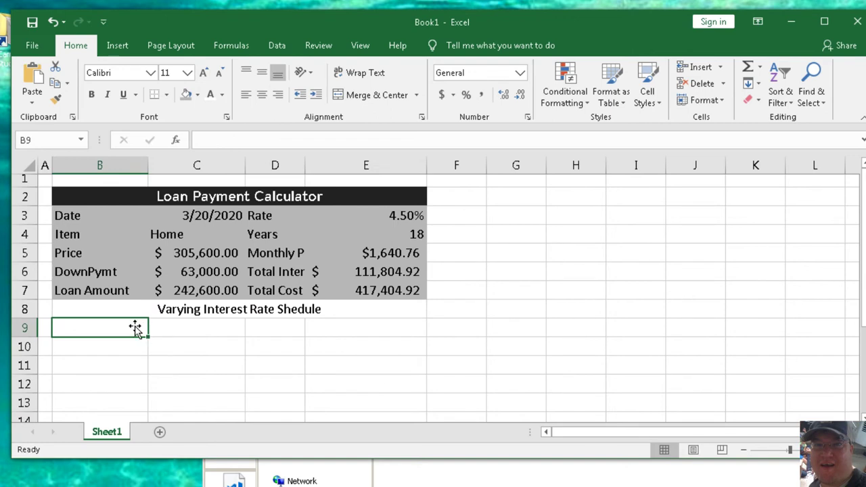
# Enter the labels Rate and Monthly Payment in B9 and C9.
pyautogui.write('Rate')
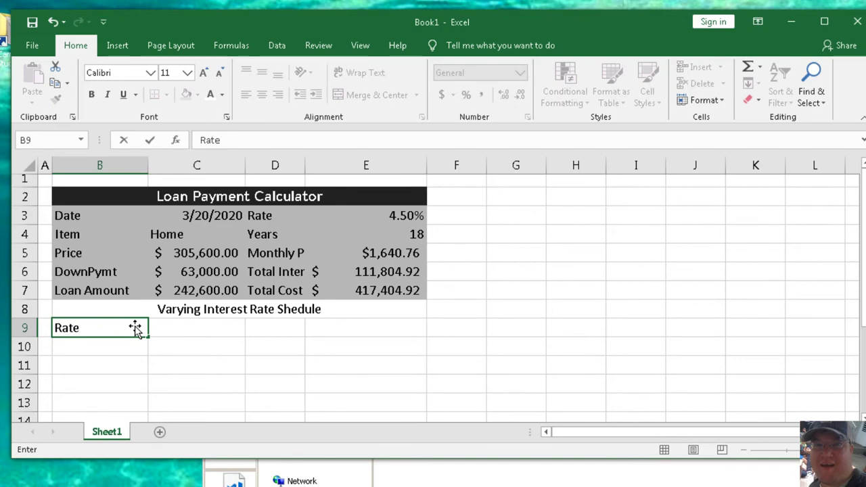
pyautogui.hotkey('ctrl', 'Return')
pyautogui.press('Right')
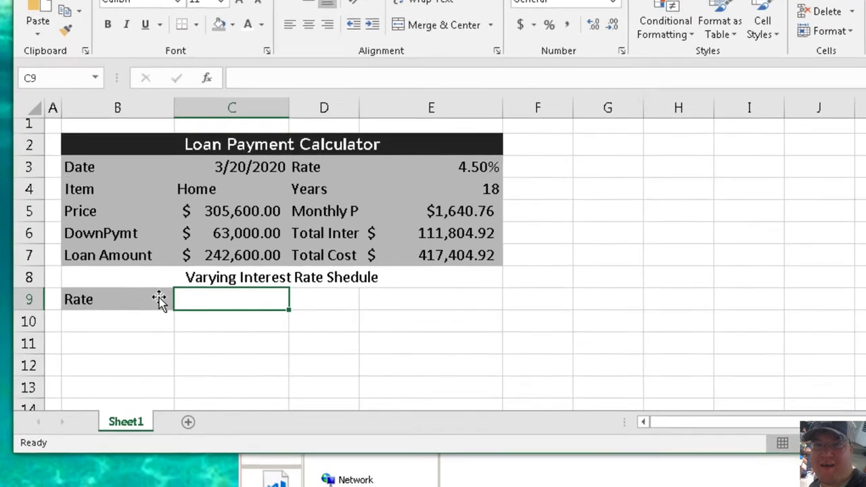
pyautogui.write('Mon')
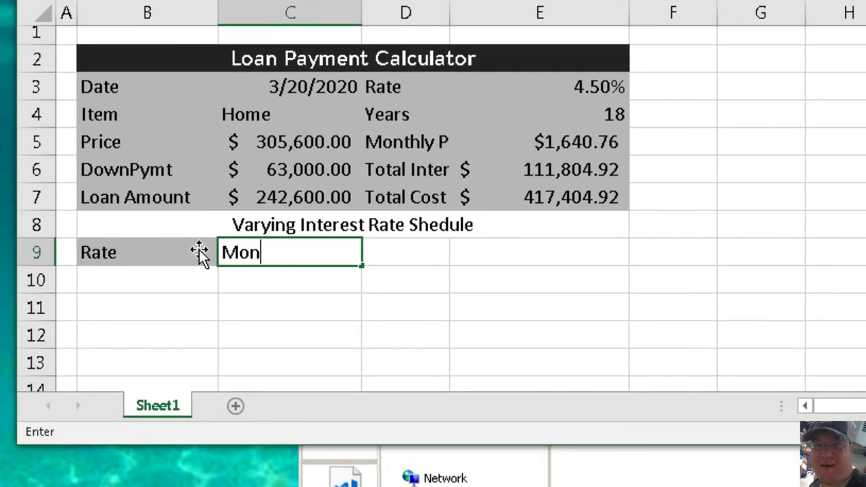
pyautogui.write('thkl')
pyautogui.press('BackSpace')
pyautogui.press('BackSpace')
pyautogui.write('l')
pyautogui.write('y P')
pyautogui.press('BackSpace')
pyautogui.press('BackSpace')
pyautogui.press('BackSpace')
pyautogui.press('BackSpace')
pyautogui.write('ly P')
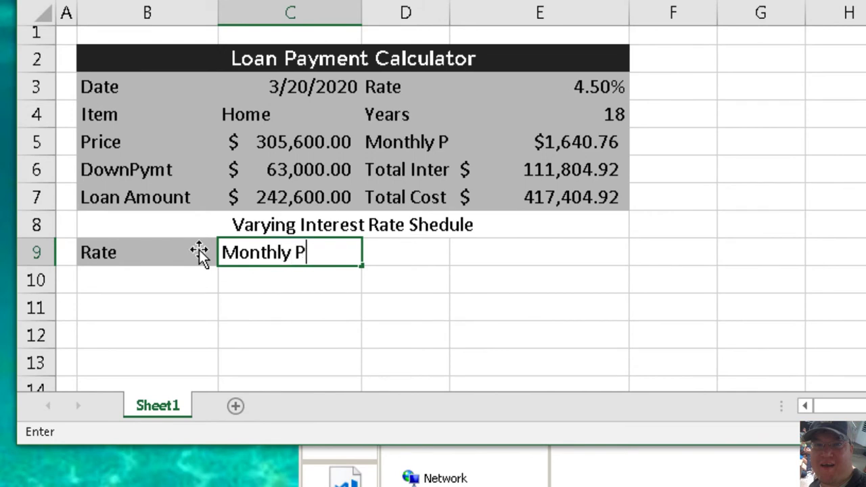
pyautogui.write('ayment')
pyautogui.press('Tab')
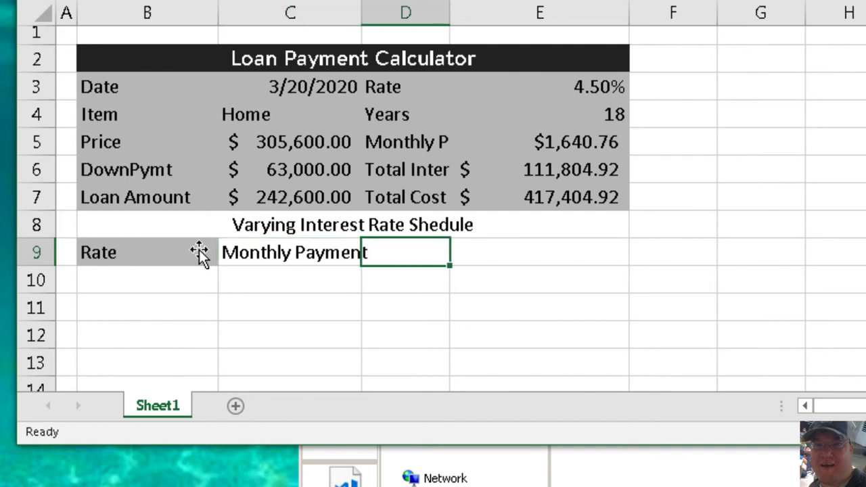
# Enter the labels Total Interest and Total Cost in D9 and E9.
pyautogui.write('Total Inty')
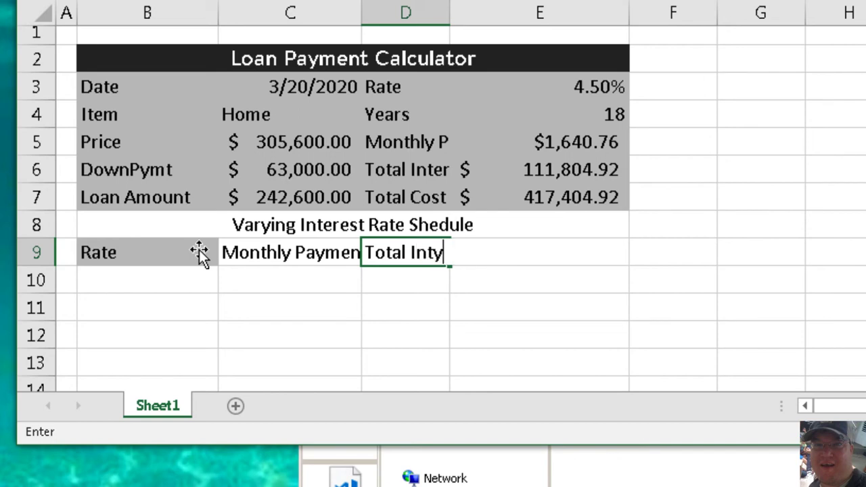
pyautogui.write('e')
pyautogui.press('BackSpace')
pyautogui.press('BackSpace')
pyautogui.press('BackSpace')
pyautogui.press('BackSpace')
pyautogui.write('nterest')
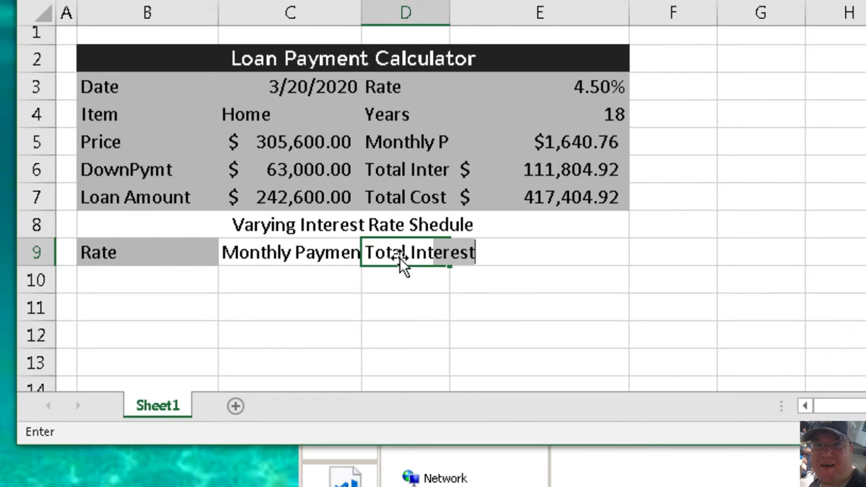
pyautogui.press('Up')
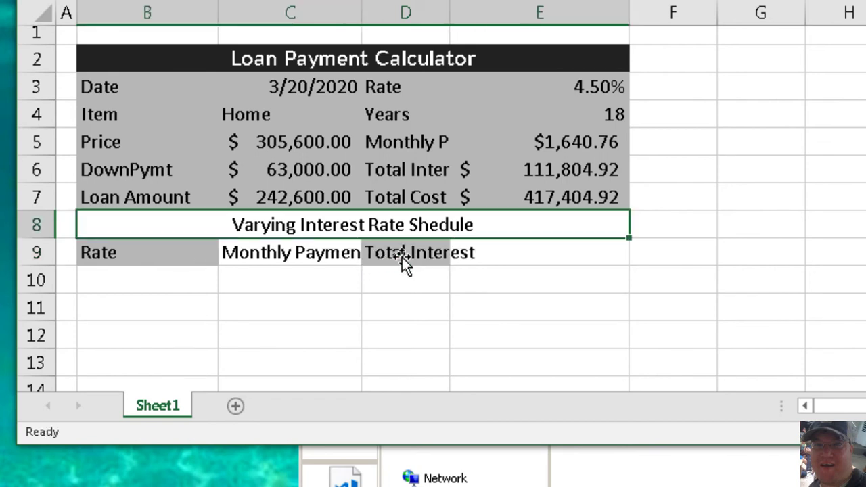
pyautogui.press('Down')
pyautogui.press('Right')
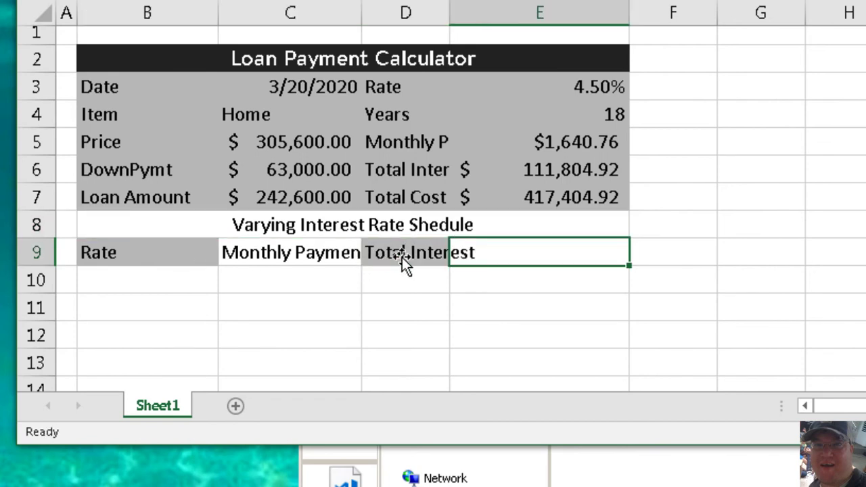
pyautogui.write('To')
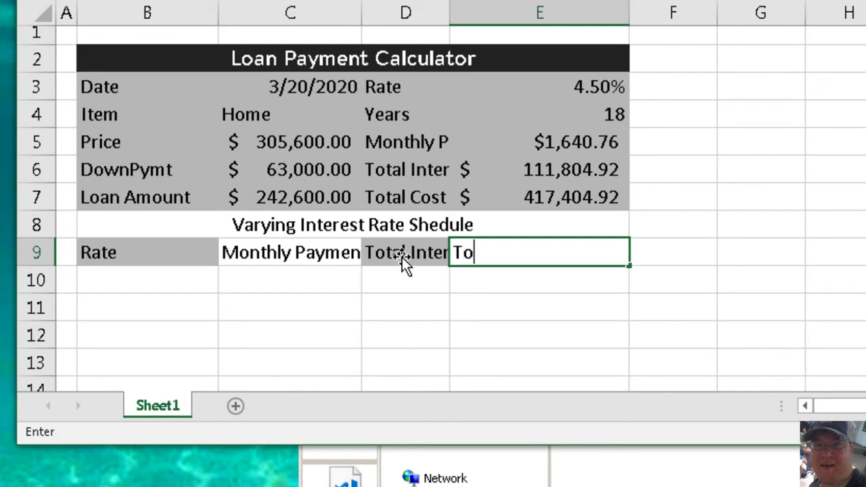
pyautogui.write('tal Cost')
pyautogui.press('Return')
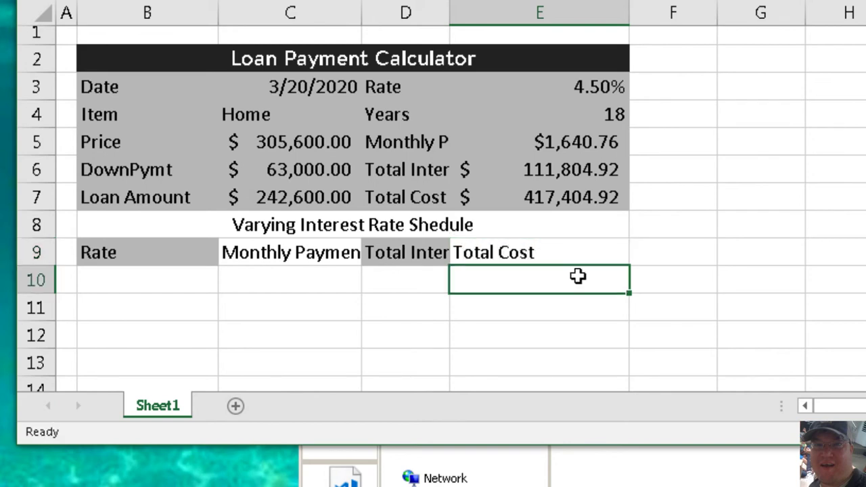
# AutoFit columns C, D and E to their label widths.
pyautogui.click(286, 276)
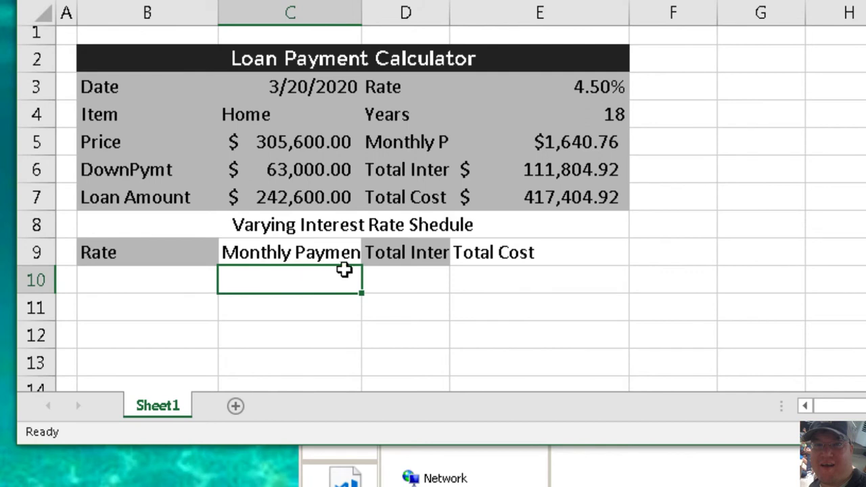
pyautogui.doubleClick(362, 10)
pyautogui.doubleClick(469, 14)
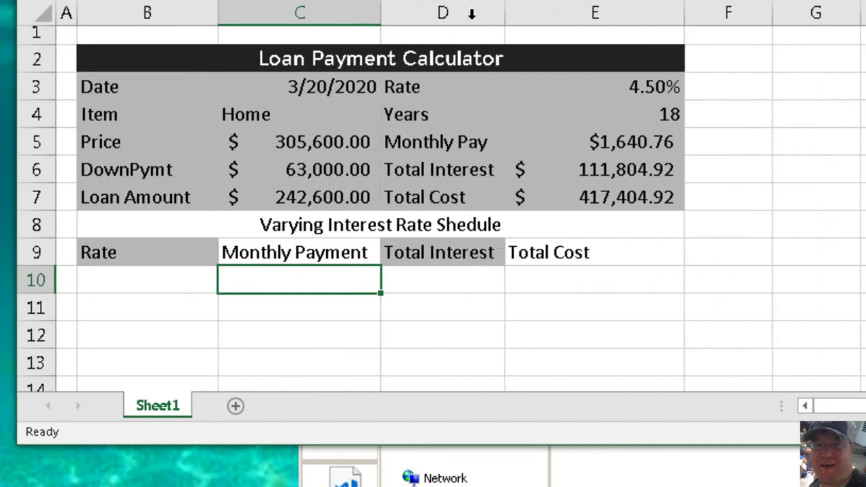
pyautogui.doubleClick(684, 13)
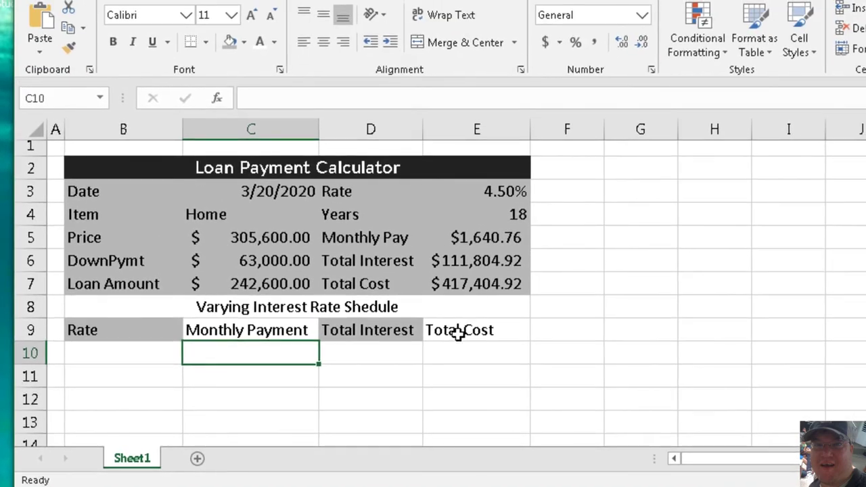
pyautogui.click(387, 352)
pyautogui.click(285, 359)
pyautogui.moveTo(479, 238)
pyautogui.mouseDown()
pyautogui.moveTo(485, 300)
pyautogui.moveTo(483, 281)
pyautogui.mouseUp()
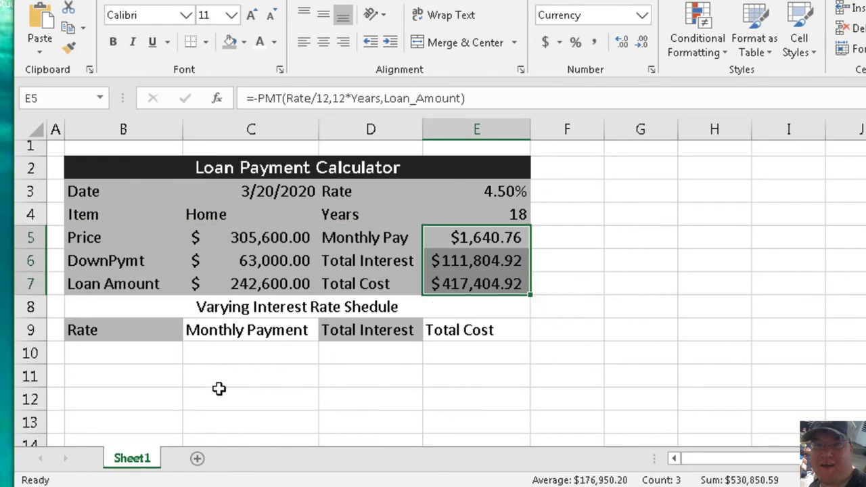
# Link C10 to the Monthly Pay result (E5) and D10 to Total Interest (E6).
pyautogui.click(235, 348)
pyautogui.write('=')
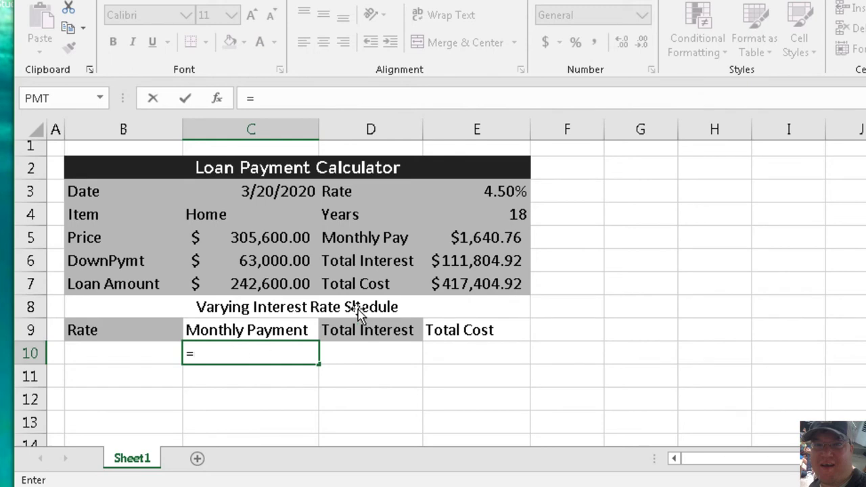
pyautogui.click(452, 237)
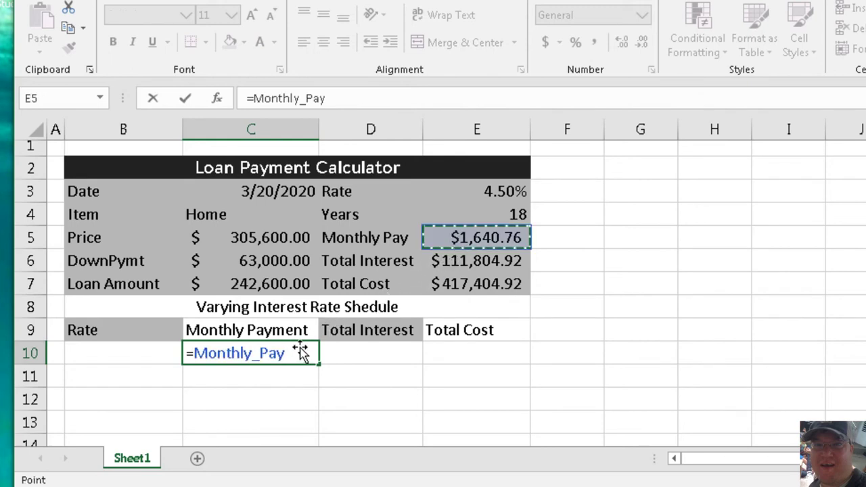
pyautogui.press('Return')
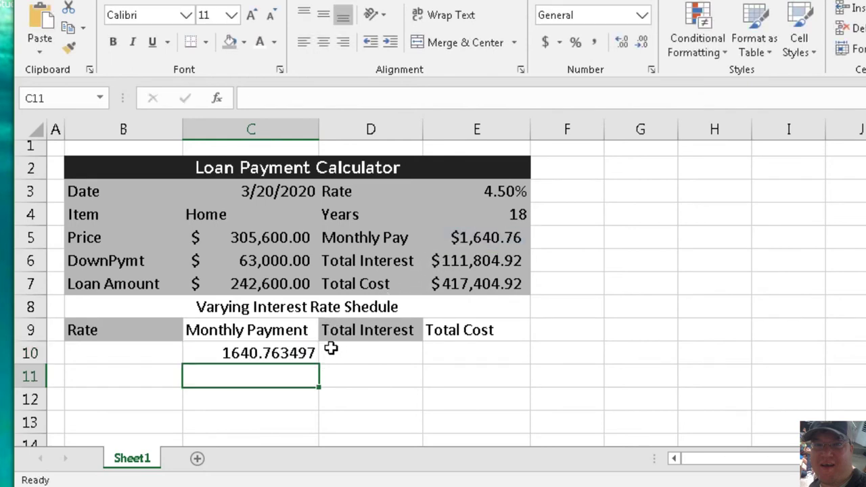
pyautogui.click(343, 353)
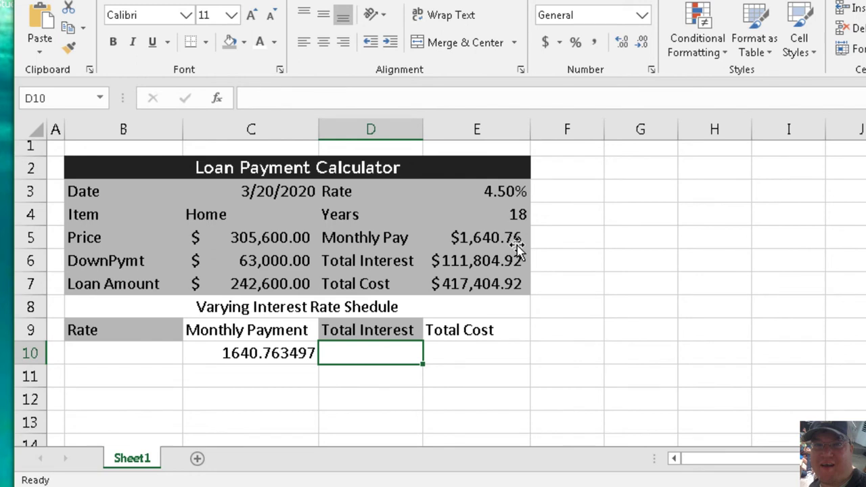
pyautogui.write('=')
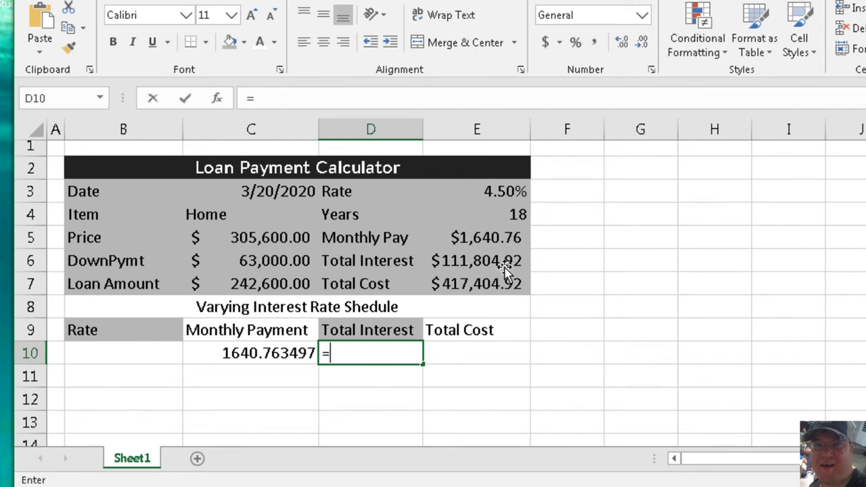
pyautogui.click(475, 262)
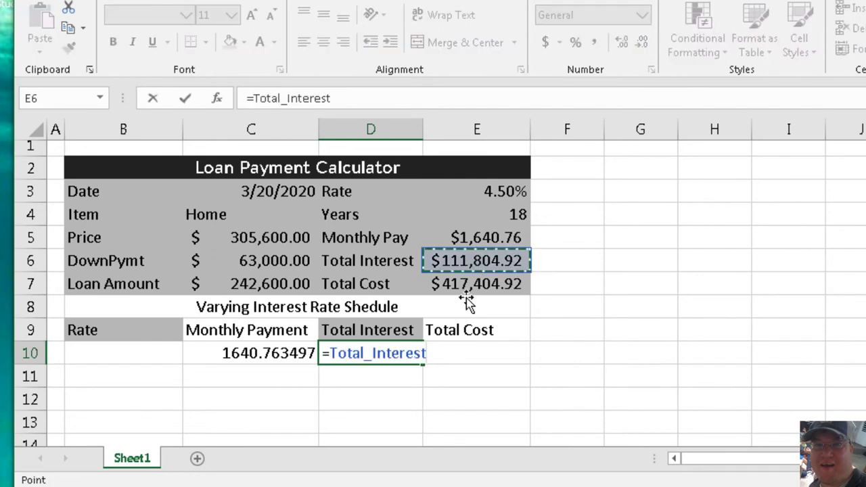
pyautogui.press('Return')
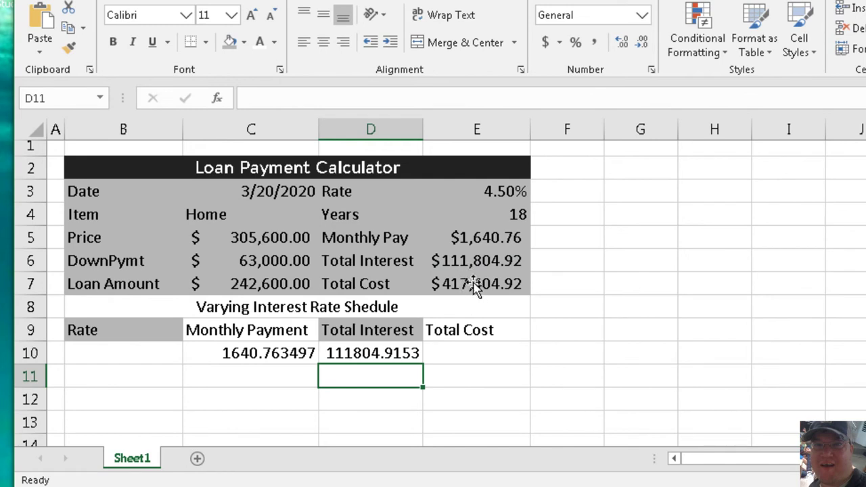
# Link E10 to the Total Cost result in E7, showing 417404.9153.
pyautogui.click(477, 290)
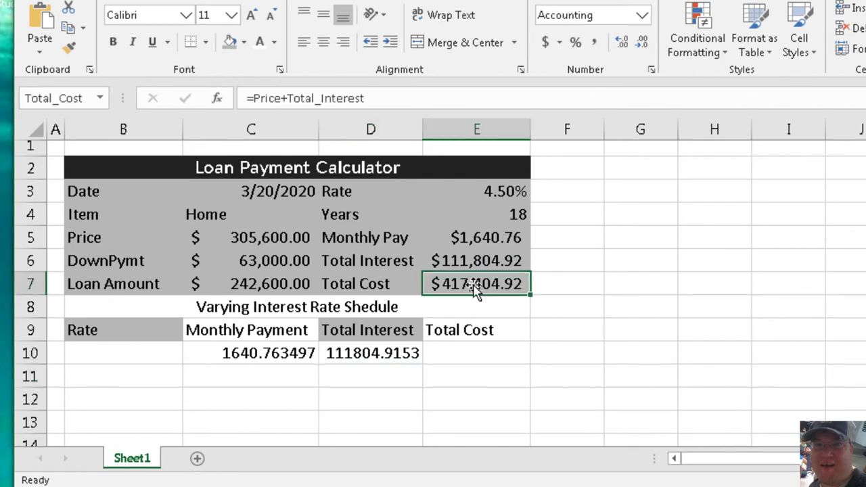
pyautogui.click(466, 358)
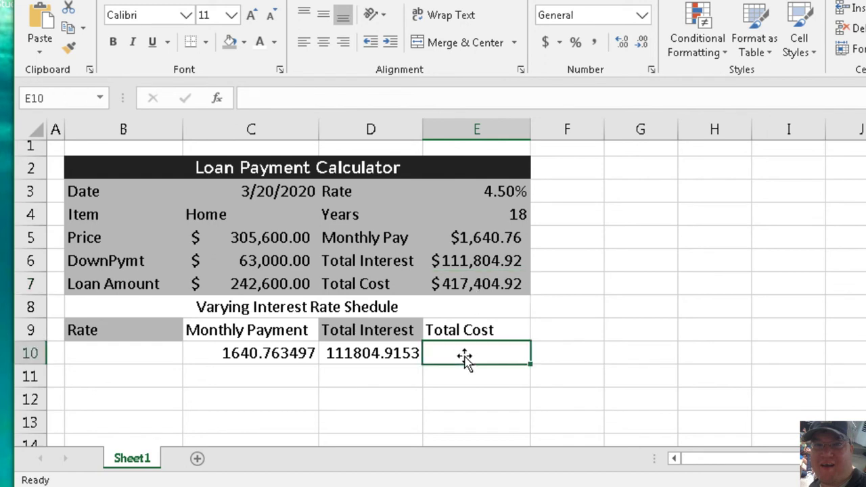
pyautogui.write('=')
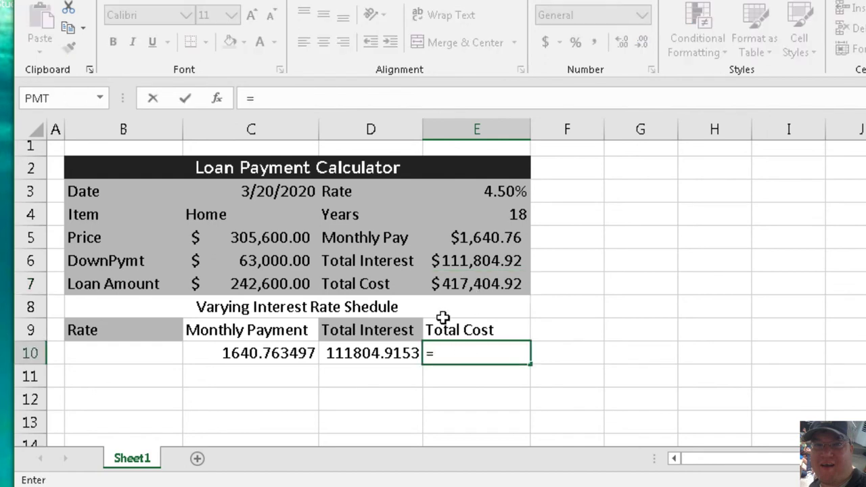
pyautogui.click(471, 288)
pyautogui.press('Return')
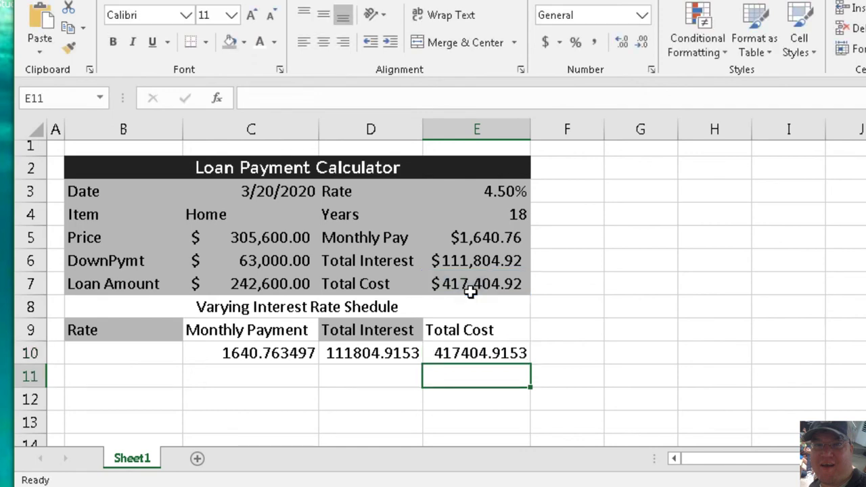
pyautogui.click(447, 351)
# Move the loan calculator block B2:E7 up one row, accepting the unmerge warning.
pyautogui.click(98, 163)
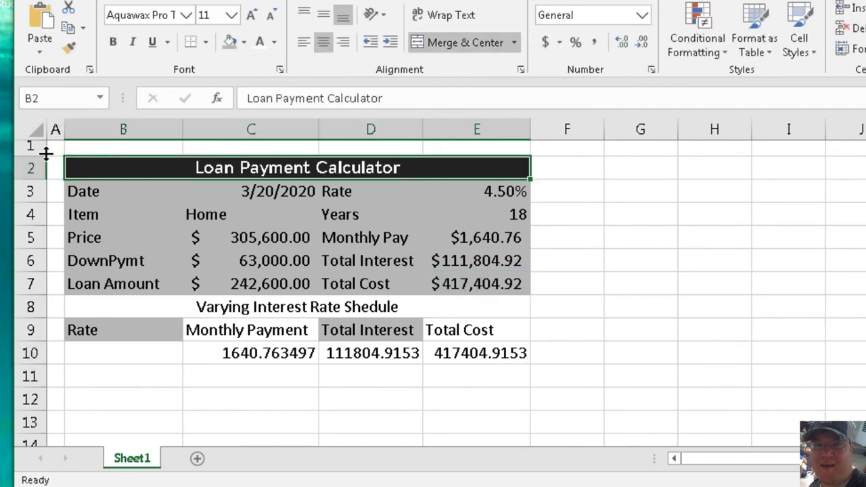
pyautogui.moveTo(45, 155); pyautogui.dragTo(49, 173)
pyautogui.moveTo(64, 139); pyautogui.dragTo(73, 140)
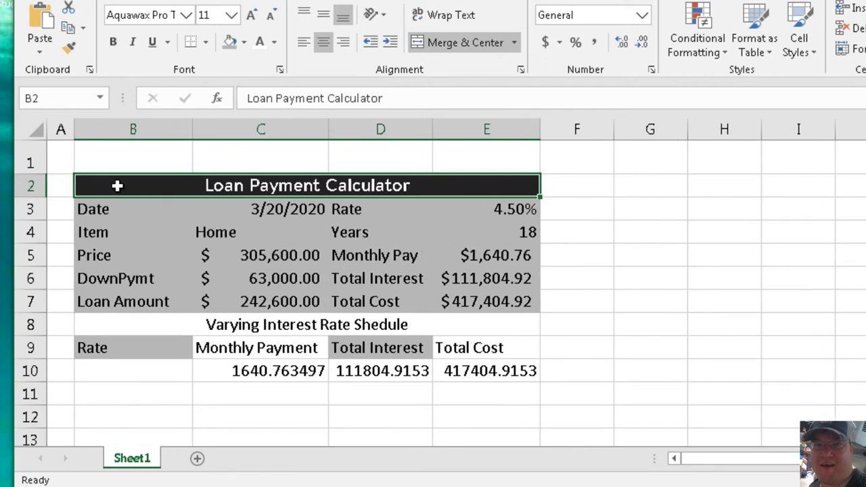
pyautogui.moveTo(117, 185); pyautogui.dragTo(242, 298)
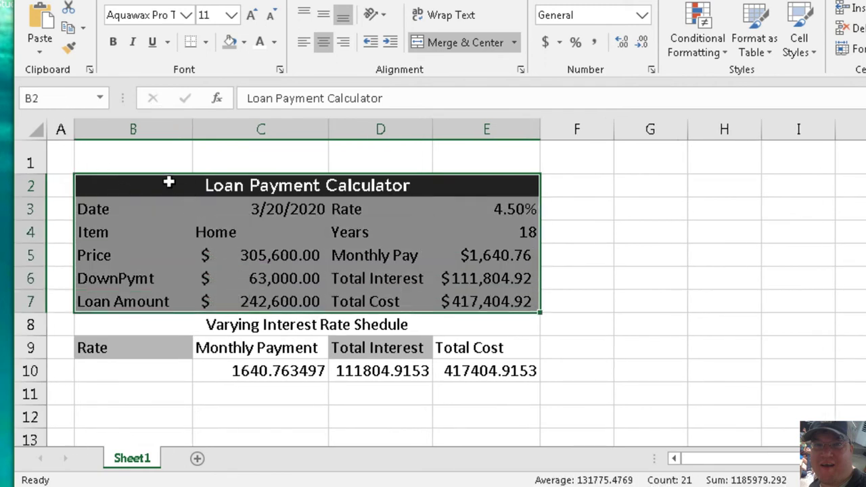
pyautogui.moveTo(148, 170); pyautogui.dragTo(149, 161)
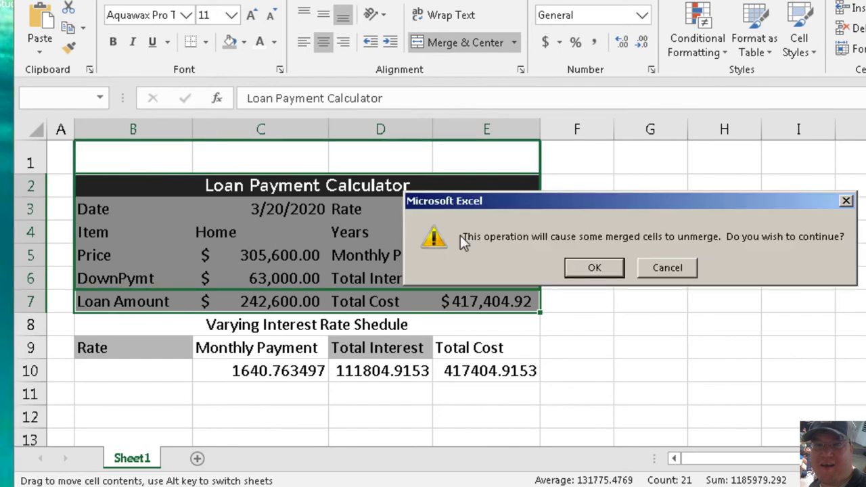
pyautogui.click(594, 267)
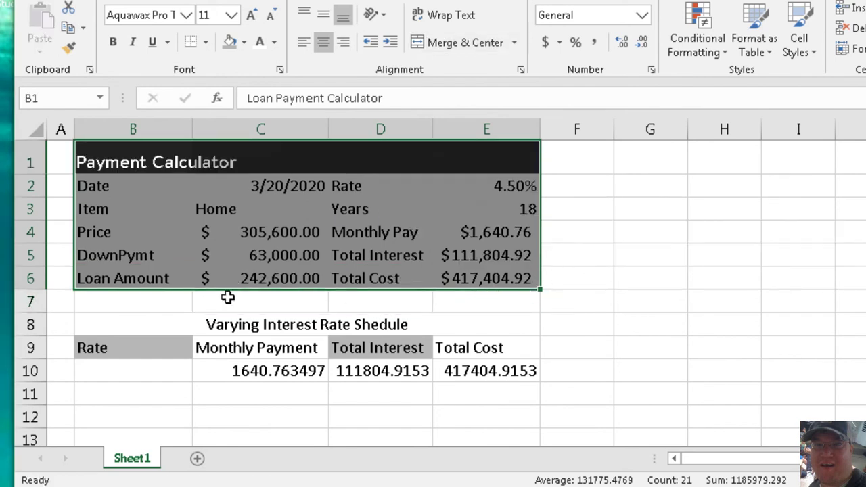
# Move the schedule block B8:E10 up one row and select its heading cell B7.
pyautogui.moveTo(135, 302); pyautogui.dragTo(473, 371)
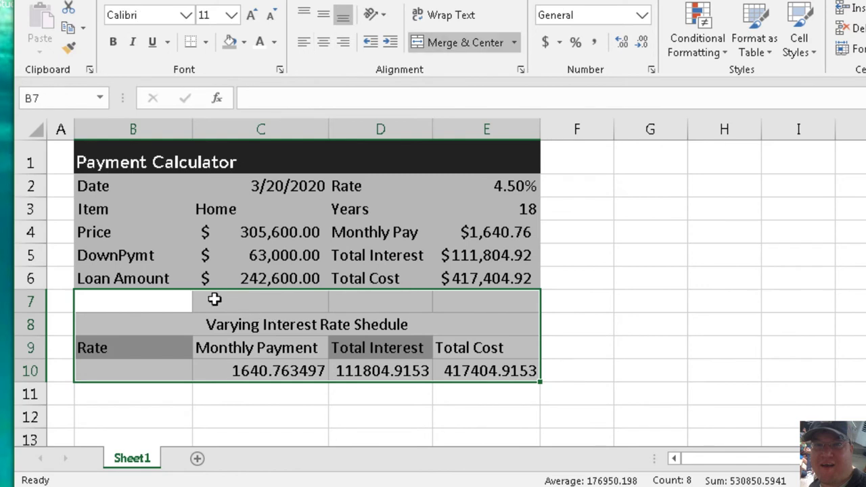
pyautogui.click(172, 317)
pyautogui.moveTo(166, 318); pyautogui.dragTo(176, 366)
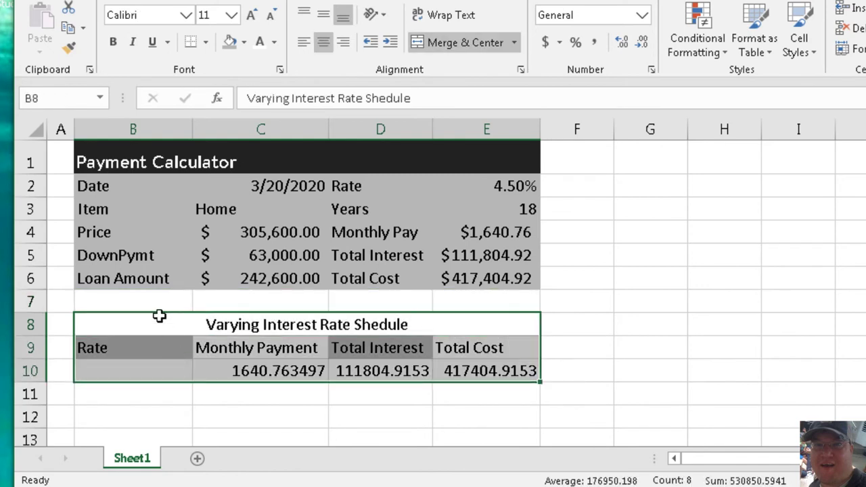
pyautogui.moveTo(159, 316); pyautogui.dragTo(162, 301)
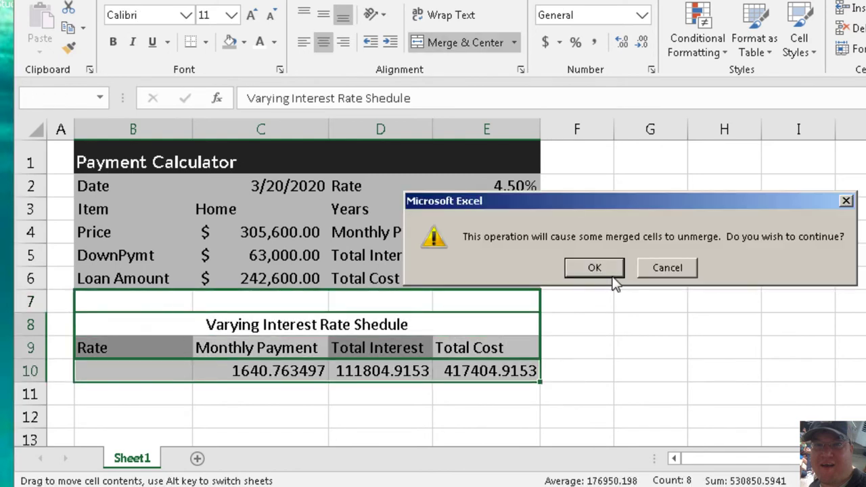
pyautogui.click(600, 271)
pyautogui.click(615, 349)
pyautogui.click(86, 307)
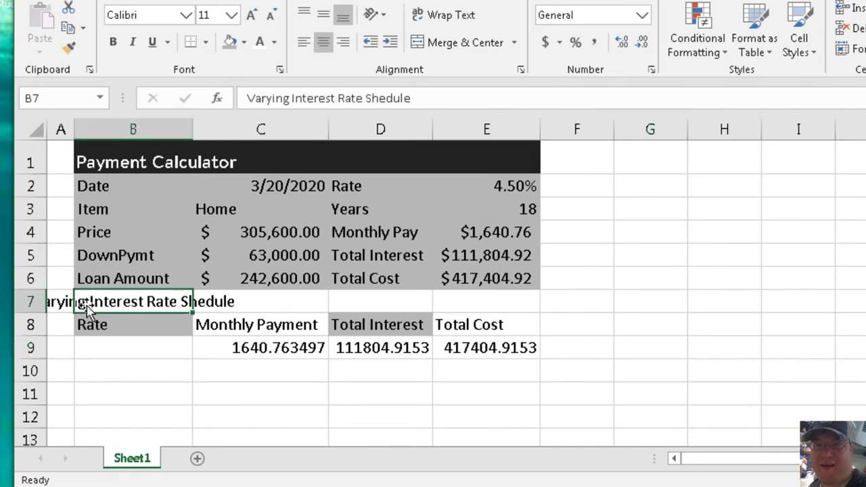
pyautogui.click(57, 302)
pyautogui.moveTo(95, 305); pyautogui.dragTo(98, 308)
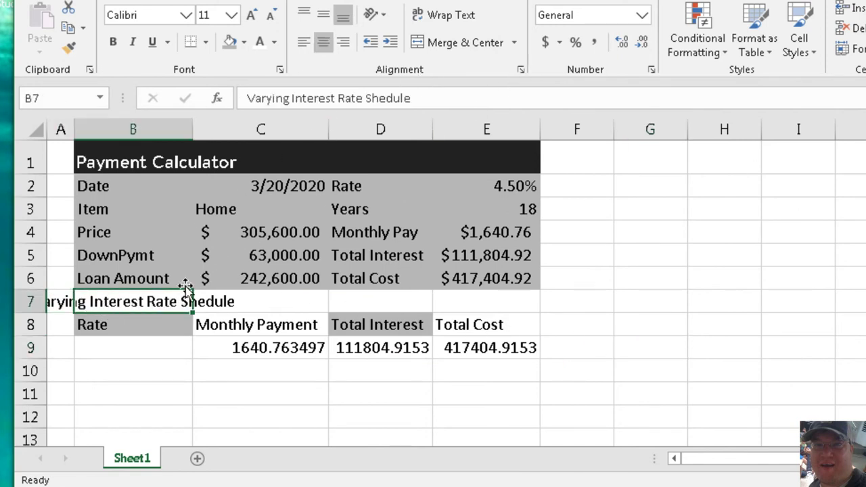
# Merge the schedule title across B7:E7 in Aquawax Pro Trial DemiBold at 14 pt.
pyautogui.moveTo(183, 301); pyautogui.dragTo(456, 298)
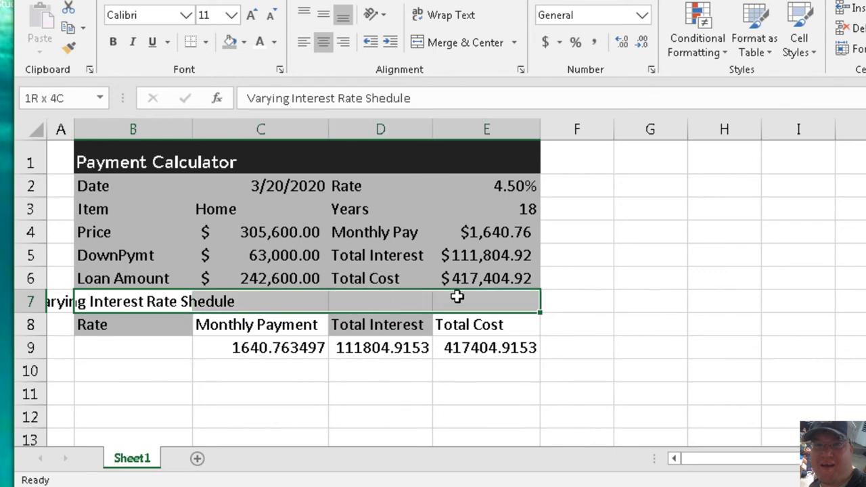
pyautogui.click(460, 48)
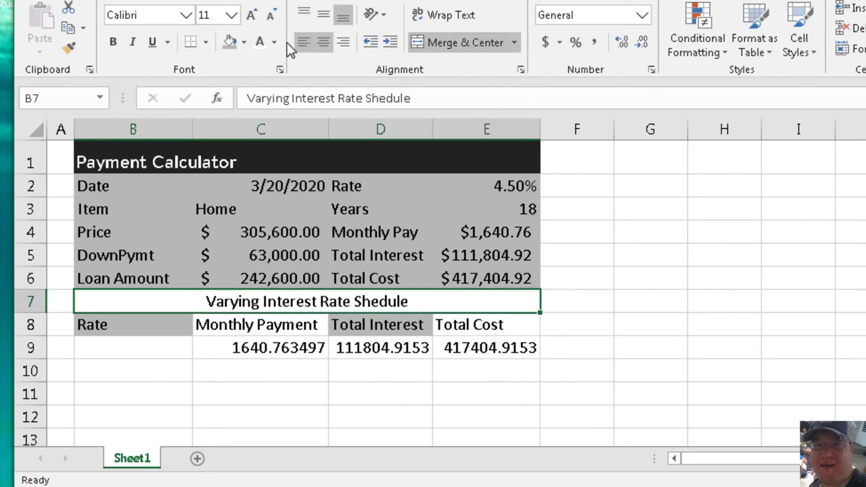
pyautogui.click(186, 15)
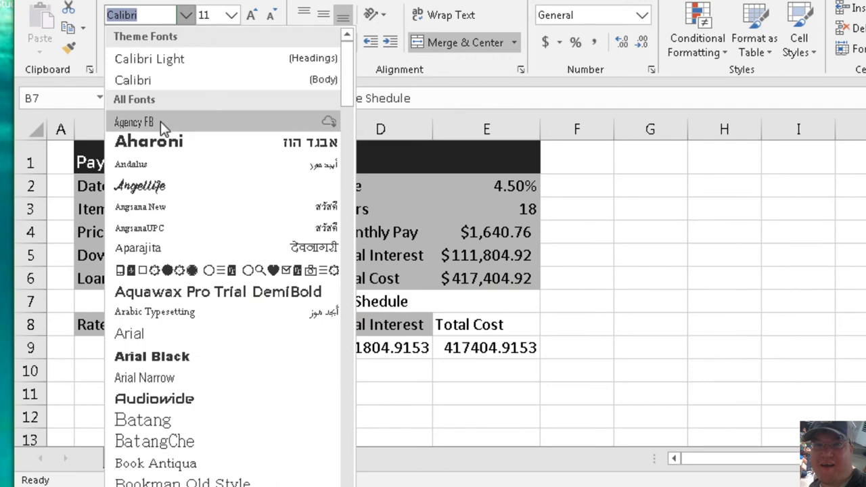
pyautogui.click(126, 292)
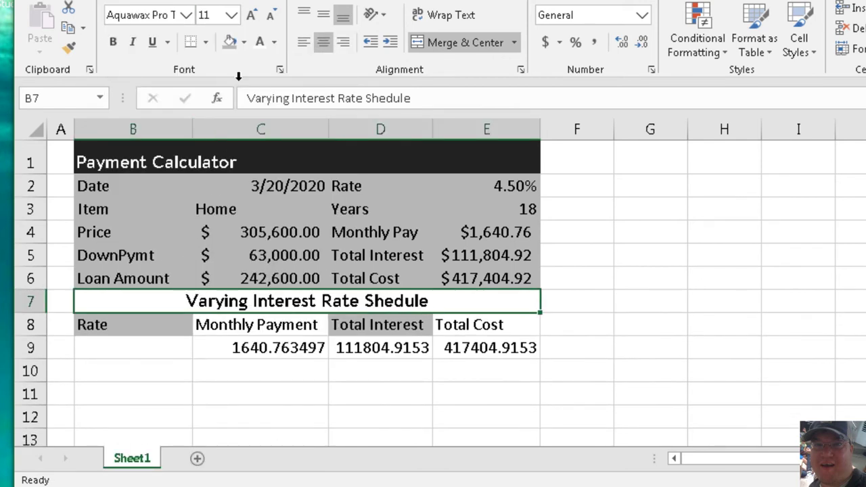
pyautogui.click(257, 14)
pyautogui.click(257, 14)
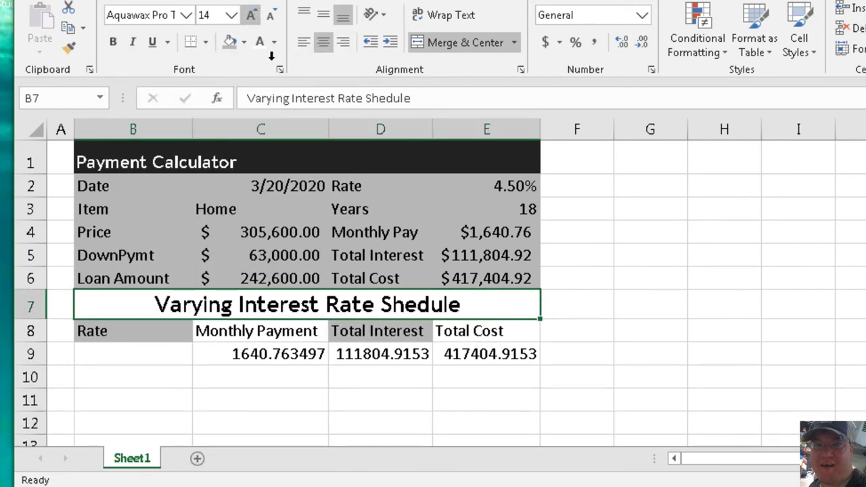
pyautogui.click(650, 376)
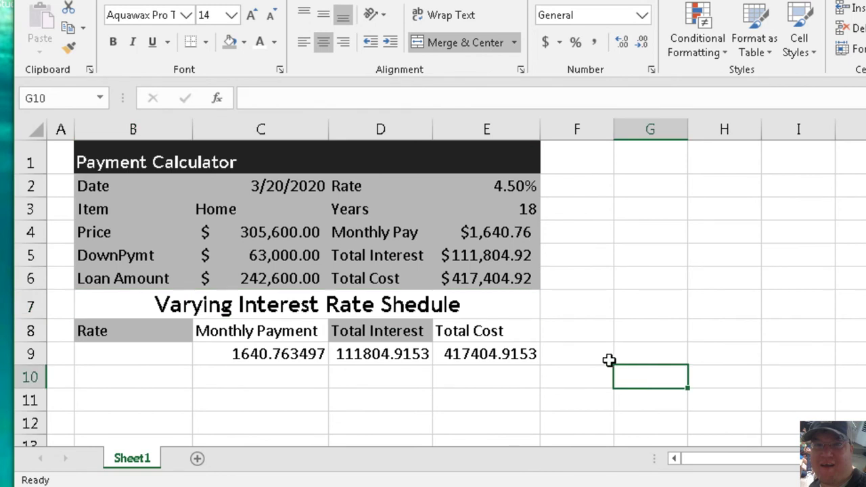
# Check that C9, D9 and E9 link to the payment, interest and cost results.
pyautogui.click(390, 351)
pyautogui.click(318, 352)
pyautogui.click(455, 358)
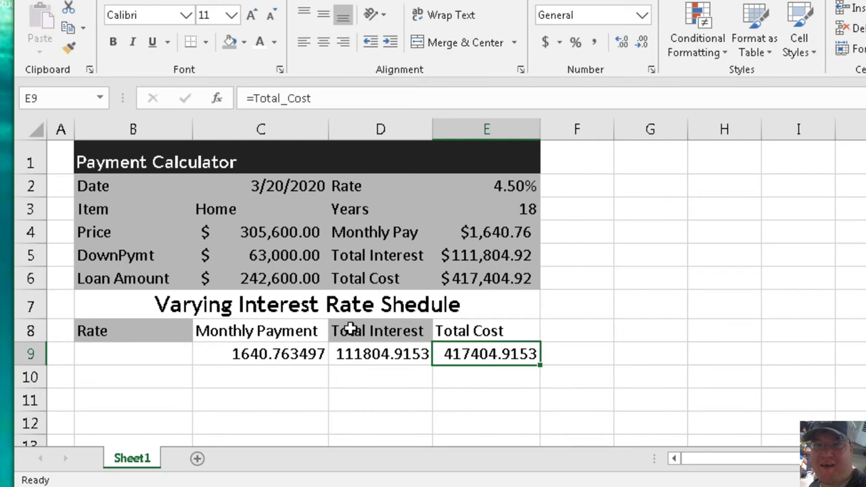
# Enter the starting rates 0.04, 0.0425 and 0.045 in B10, B11 and B12.
pyautogui.click(166, 359)
pyautogui.click(161, 375)
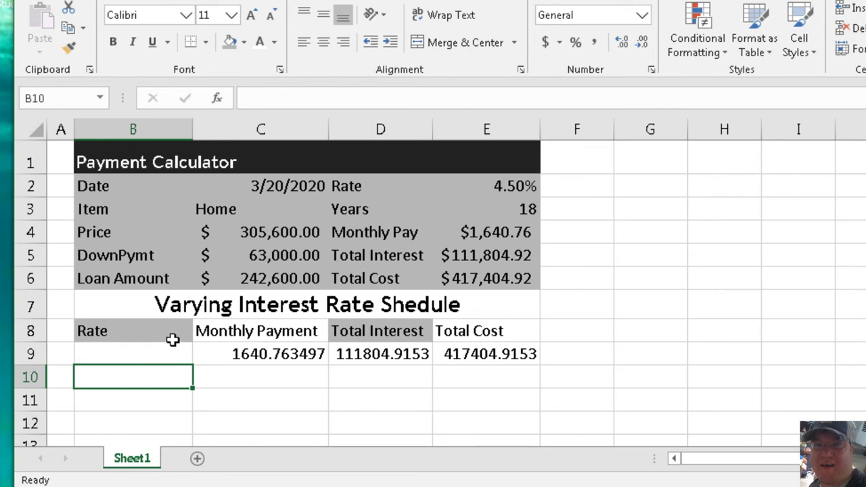
pyautogui.write('.04')
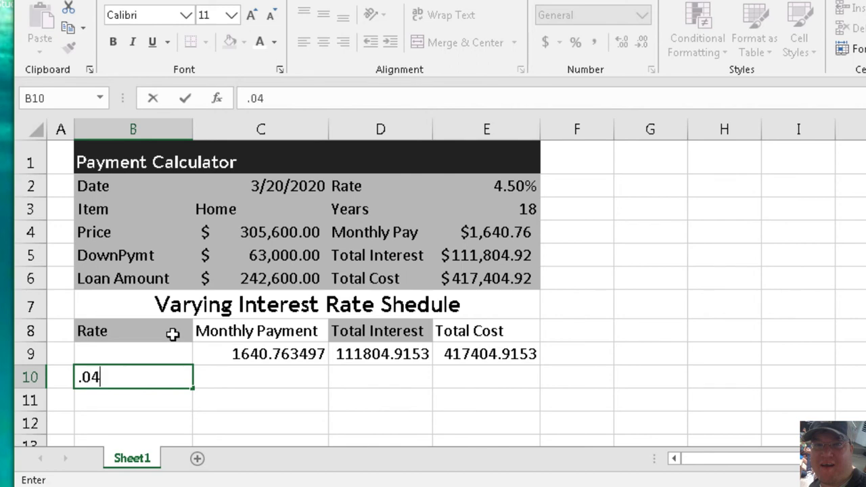
pyautogui.press('Return')
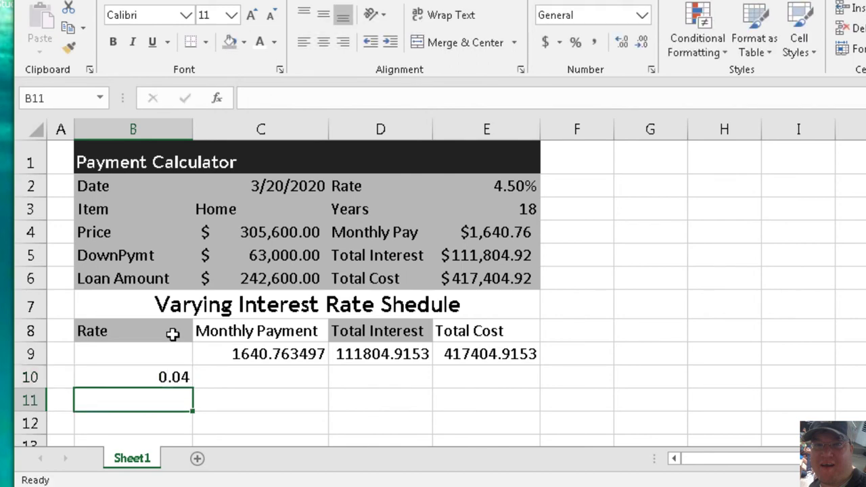
pyautogui.write('.0425')
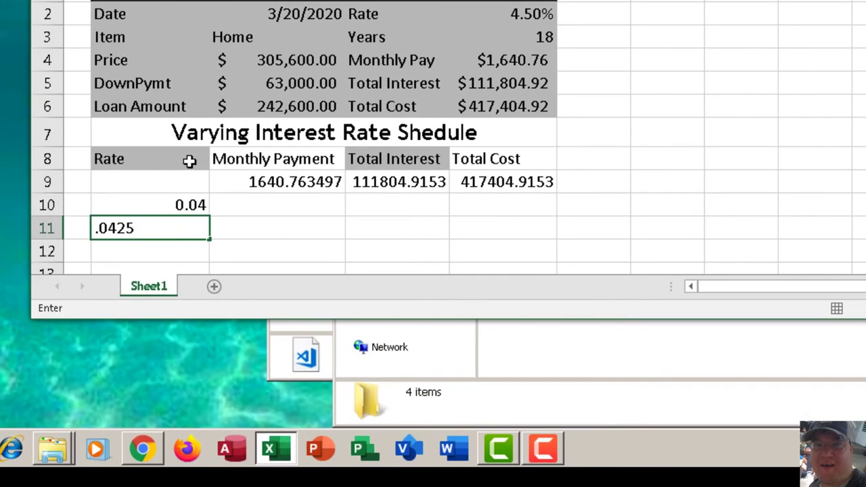
pyautogui.press('Return')
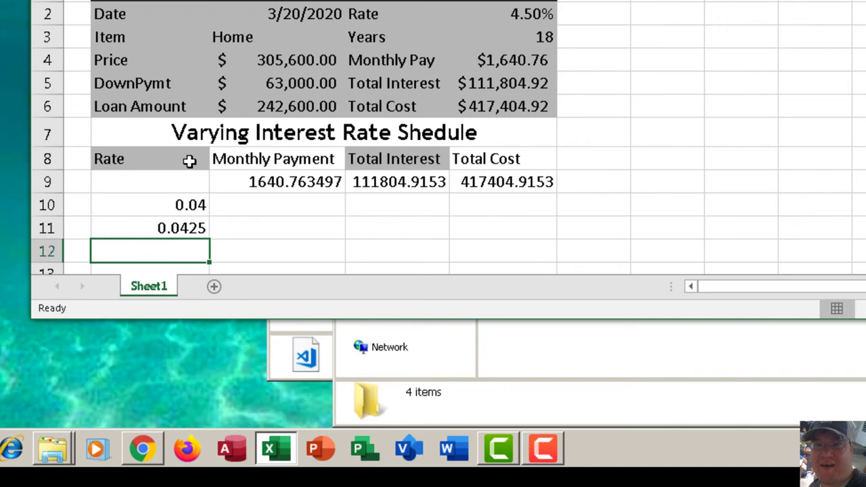
pyautogui.write('.045')
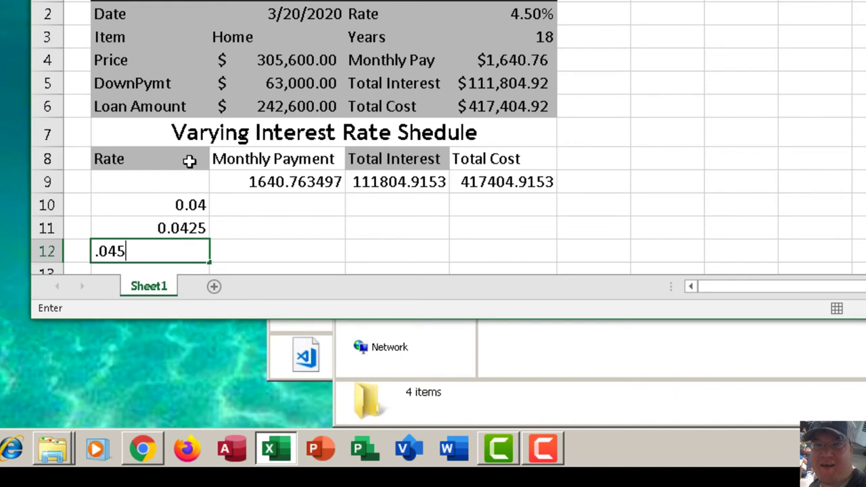
pyautogui.press('Return')
# Extend the rate series in 0.25% steps from B10 down to B23.
pyautogui.moveTo(191, 165)
pyautogui.mouseDown()
pyautogui.moveTo(214, 286)
pyautogui.moveTo(214, 268)
pyautogui.mouseUp()
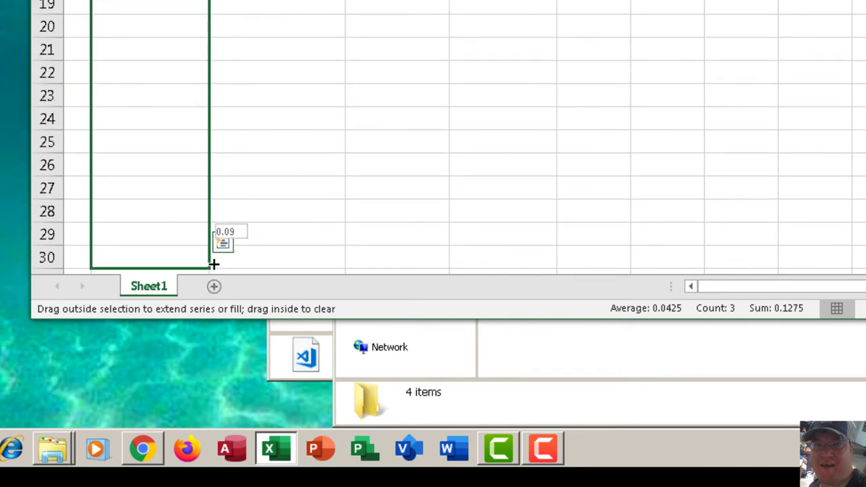
pyautogui.moveTo(213, 268); pyautogui.dragTo(215, 200)
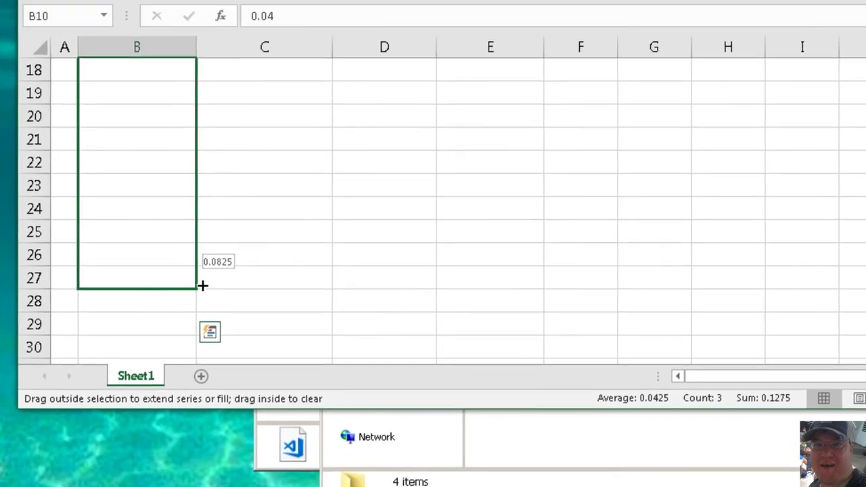
pyautogui.moveTo(203, 285); pyautogui.dragTo(205, 226)
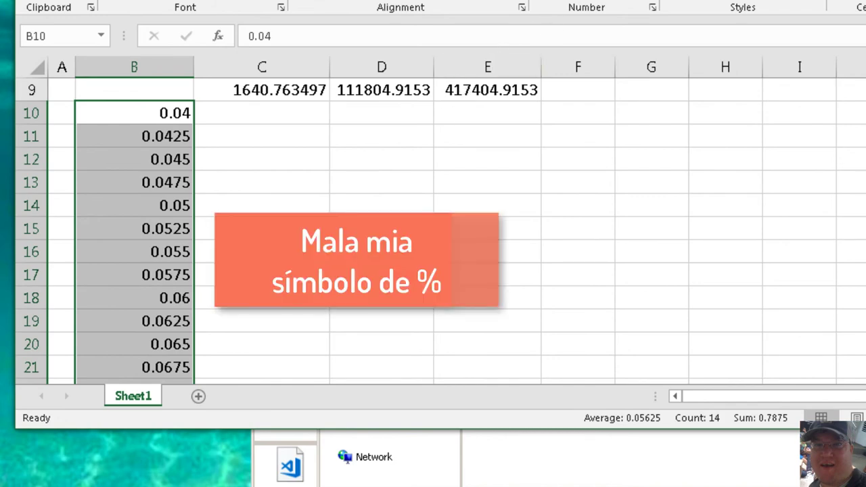
# Format the rates in B10:B23 as percentages with two decimals, 4.00% to 7.25%.
pyautogui.click(545, 2)
pyautogui.click(501, 62)
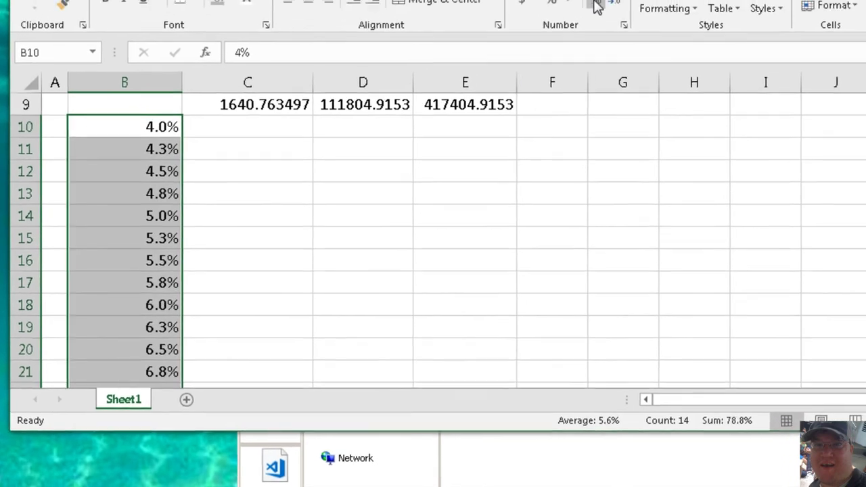
pyautogui.click(501, 62)
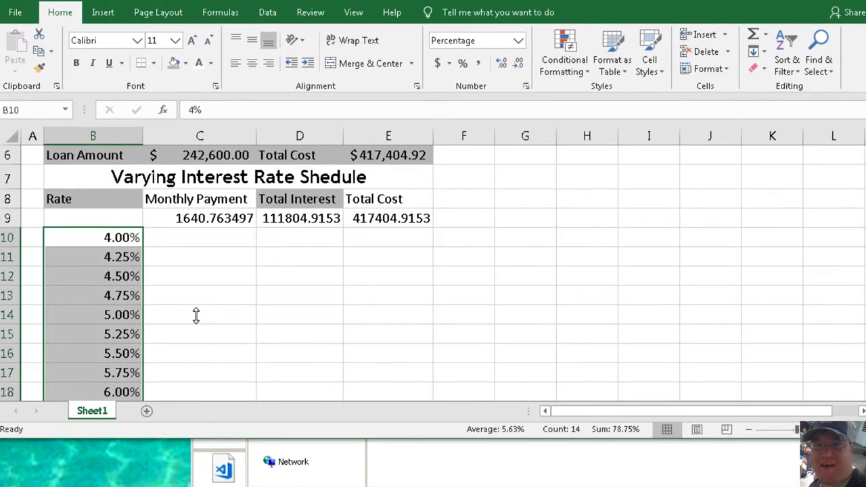
pyautogui.scroll(-1, 197, 315)
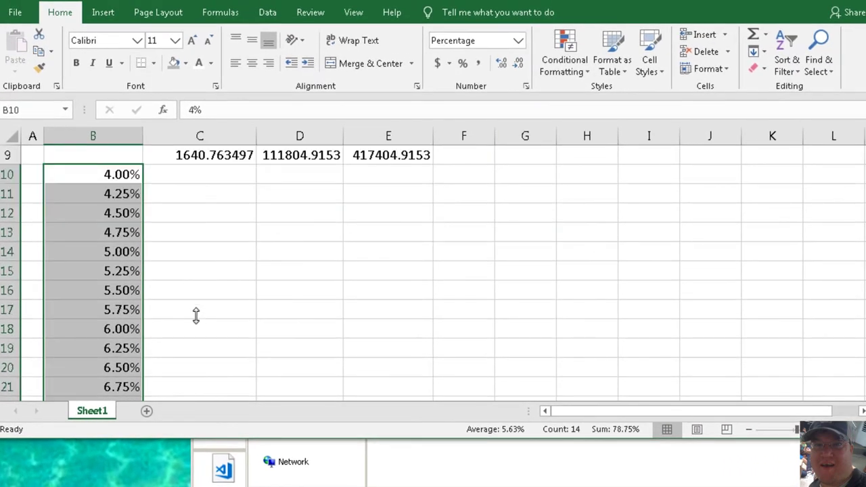
pyautogui.scroll(-2, 196, 315)
pyautogui.scroll(2, 196, 315)
pyautogui.scroll(1, 196, 315)
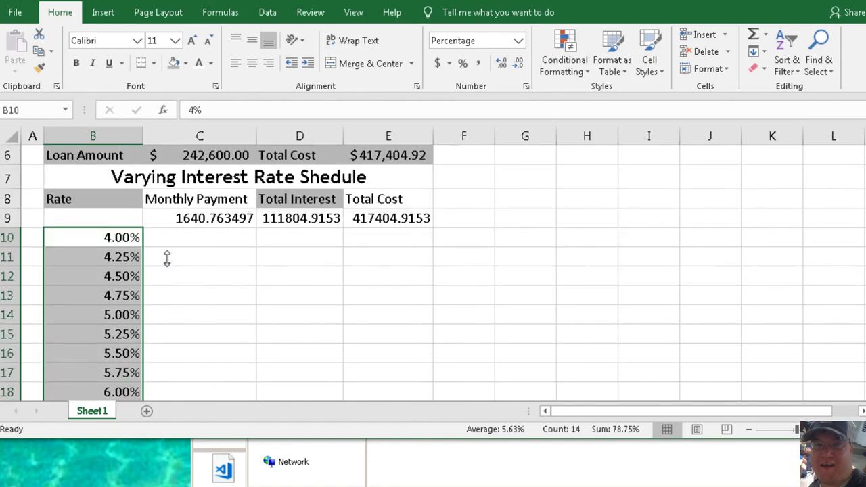
pyautogui.click(222, 241)
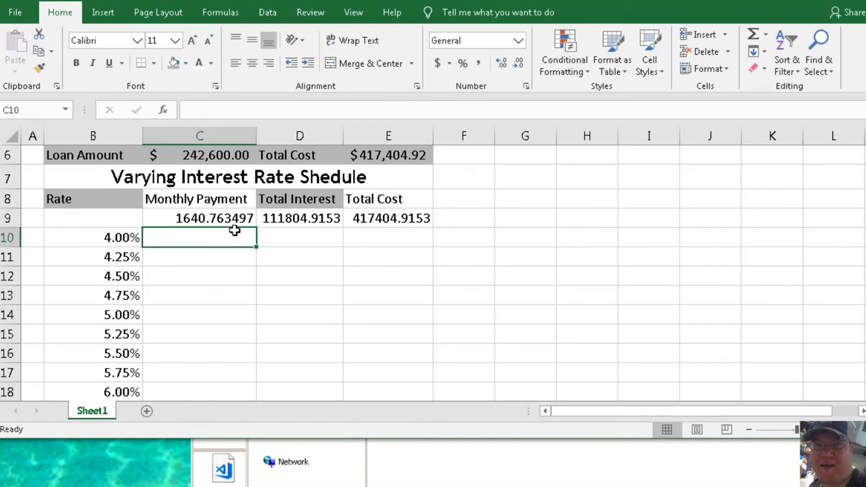
pyautogui.scroll(2, 272, 233)
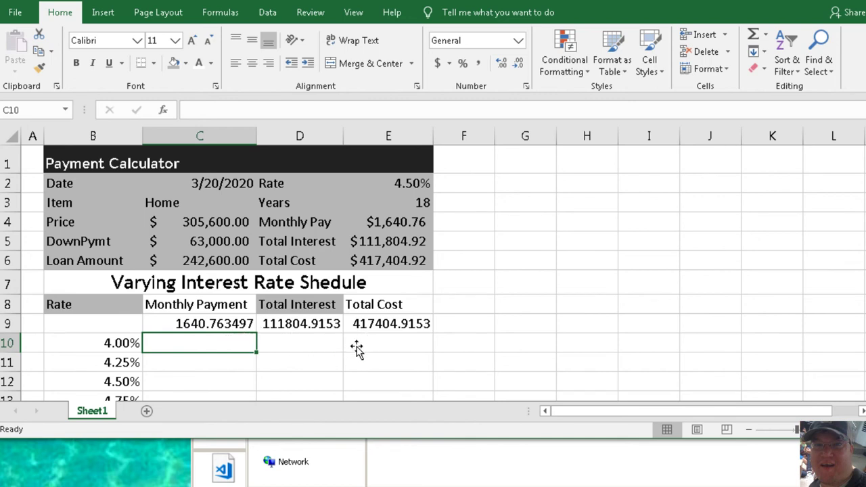
pyautogui.scroll(-2, 284, 355)
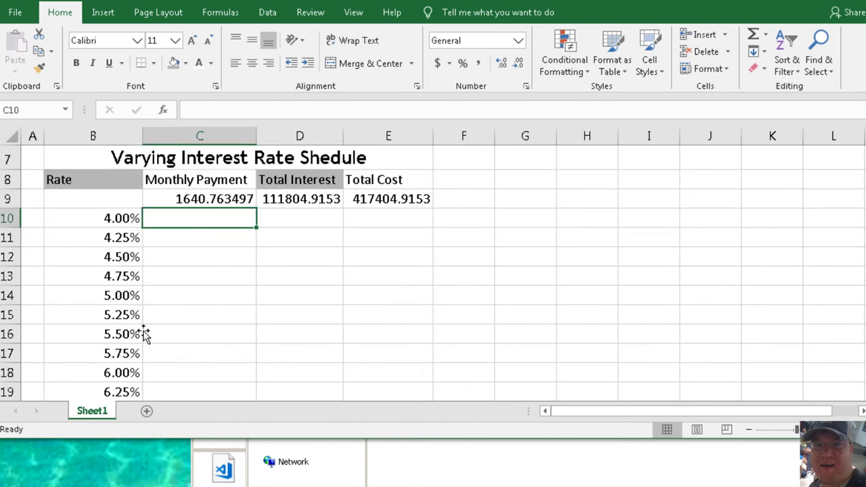
pyautogui.scroll(2, 325, 305)
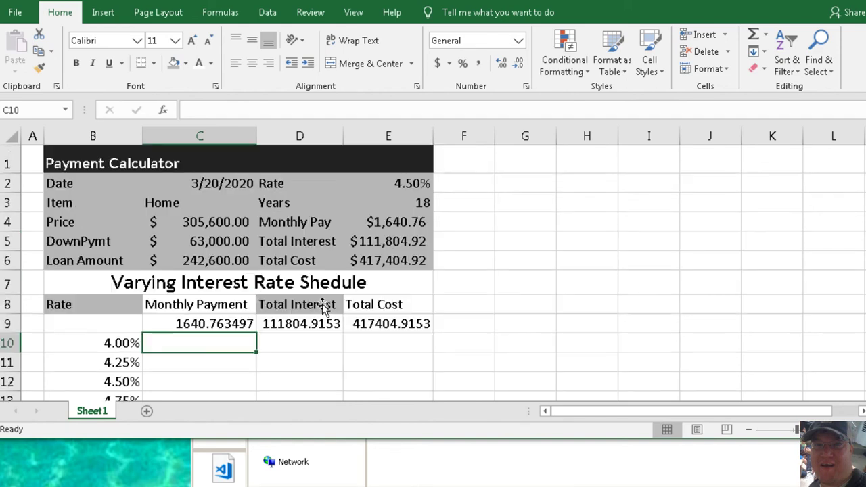
pyautogui.click(139, 304)
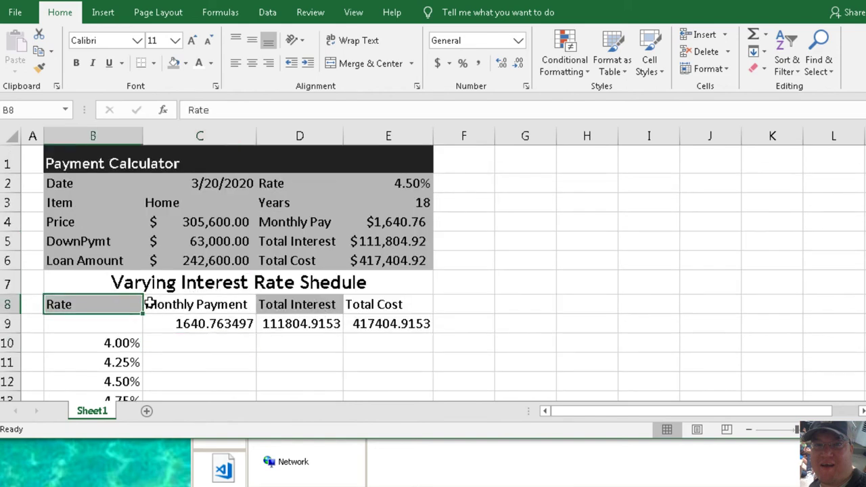
pyautogui.moveTo(131, 305); pyautogui.dragTo(401, 308)
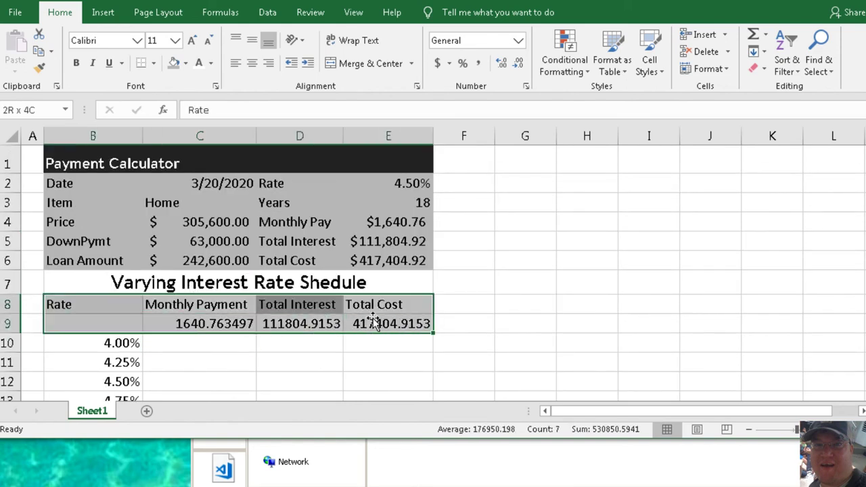
pyautogui.click(336, 327)
pyautogui.moveTo(228, 325); pyautogui.dragTo(377, 325)
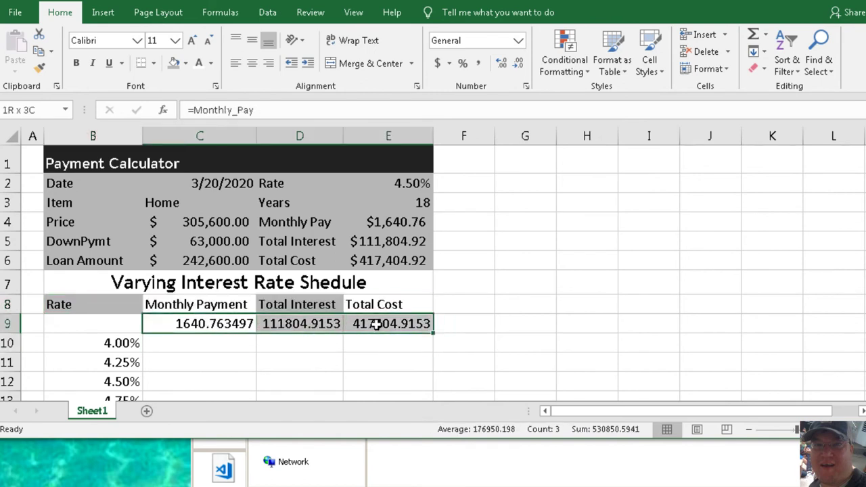
# Apply accounting format to C9:E9 and autofit column D to show $111,804.92.
pyautogui.click(438, 63)
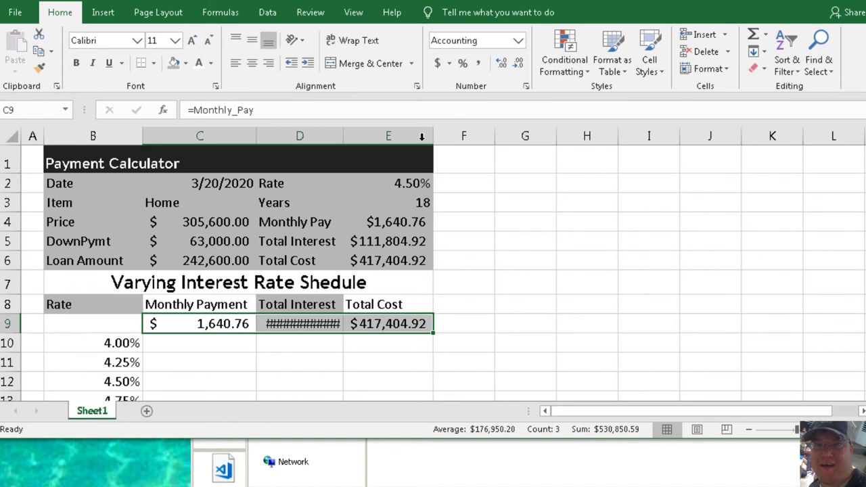
pyautogui.doubleClick(344, 136)
pyautogui.click(305, 343)
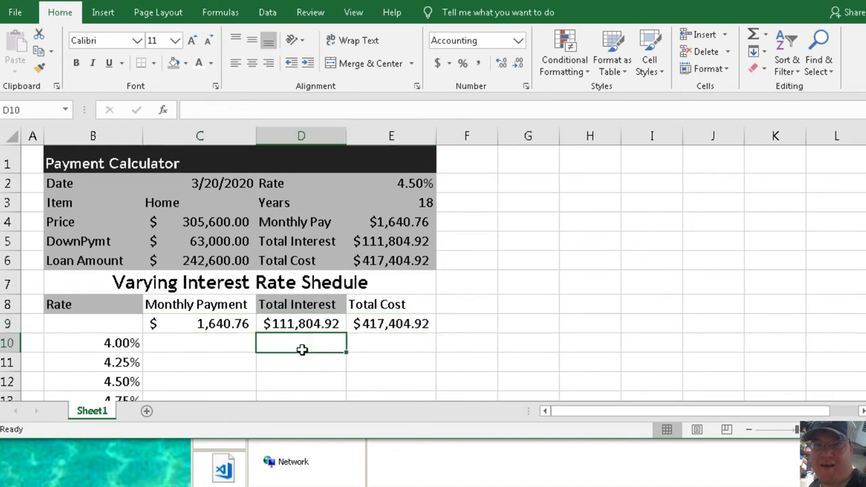
pyautogui.click(204, 345)
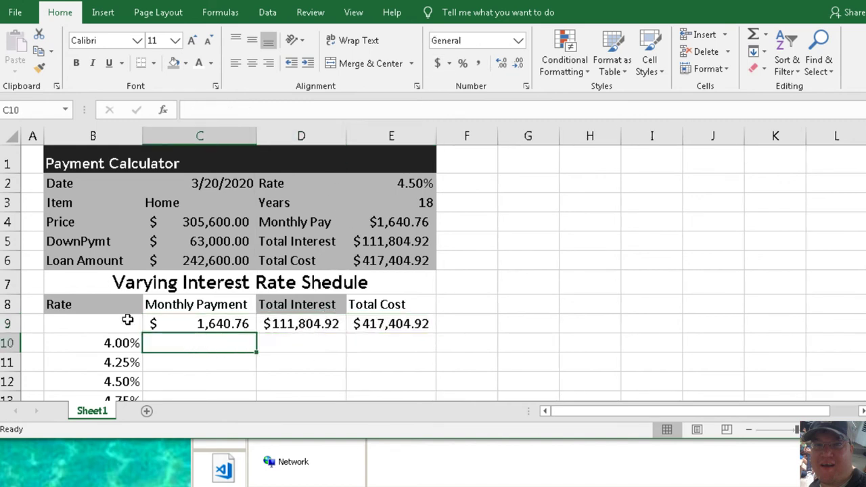
pyautogui.scroll(-1, 127, 320)
pyautogui.click(123, 256)
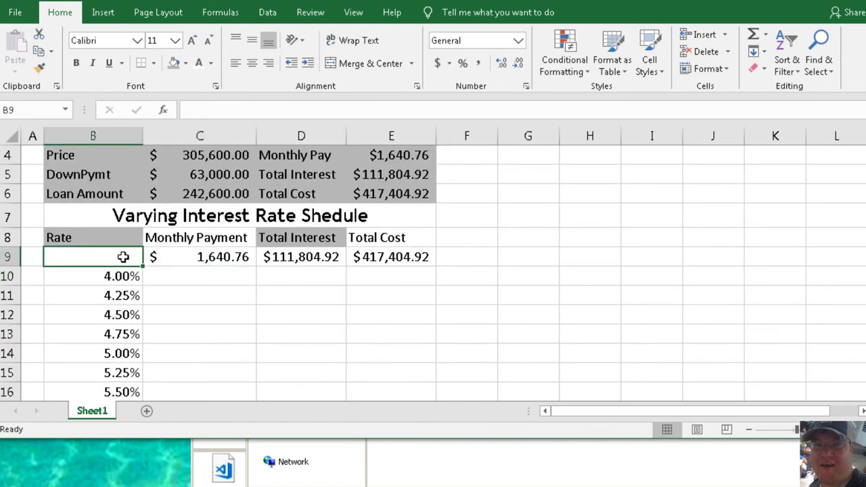
# Select the rate schedule range B9:E23 and maximize the Excel window.
pyautogui.moveTo(148, 257); pyautogui.dragTo(363, 411)
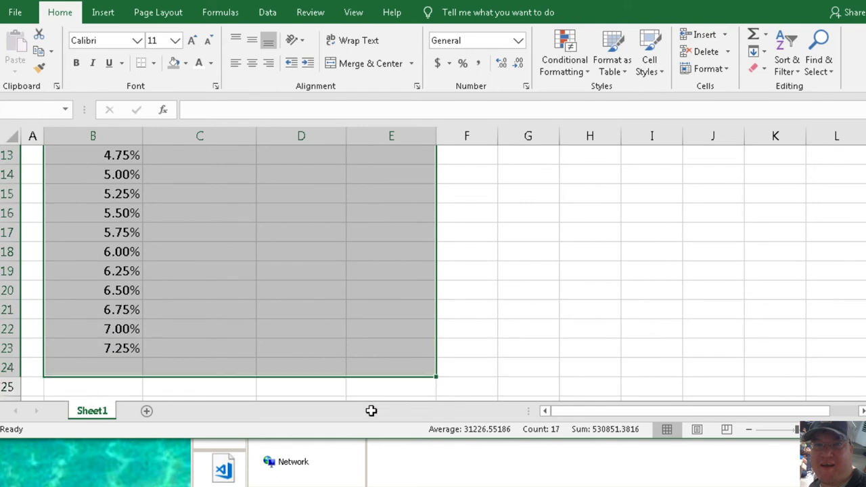
pyautogui.moveTo(364, 412); pyautogui.dragTo(391, 330)
pyautogui.scroll(1, 406, 291)
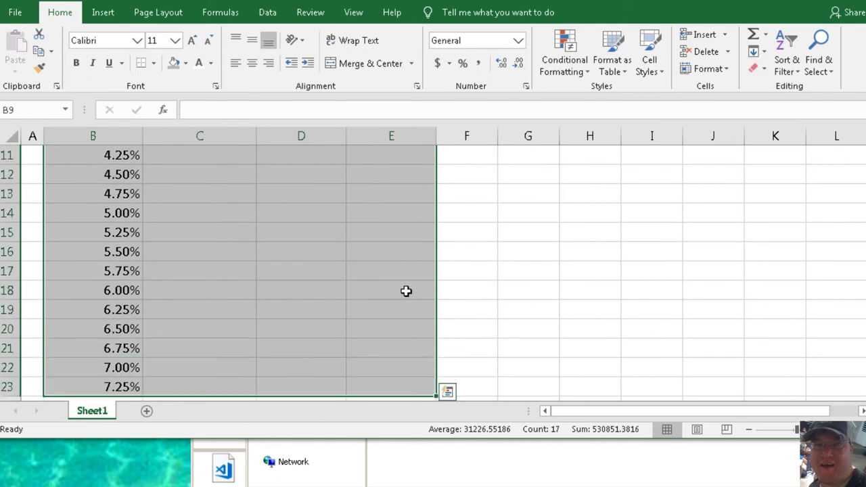
pyautogui.scroll(2, 405, 288)
pyautogui.scroll(-1, 395, 287)
pyautogui.scroll(-1, 379, 281)
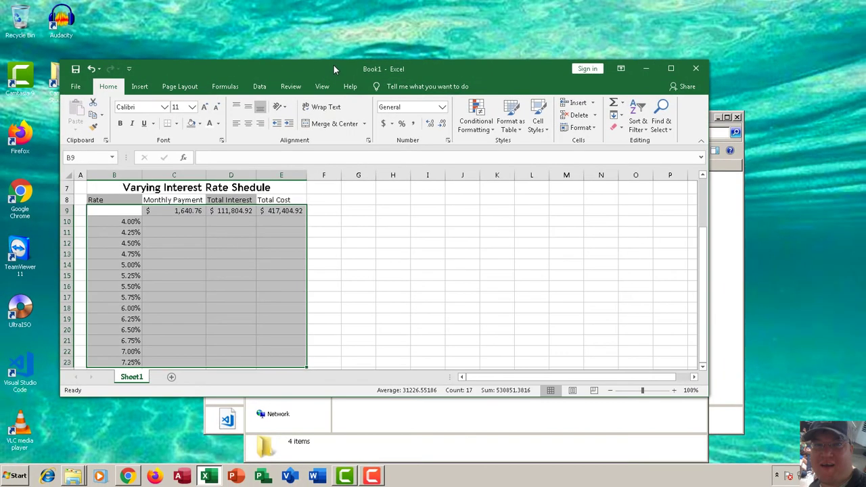
pyautogui.doubleClick(334, 65)
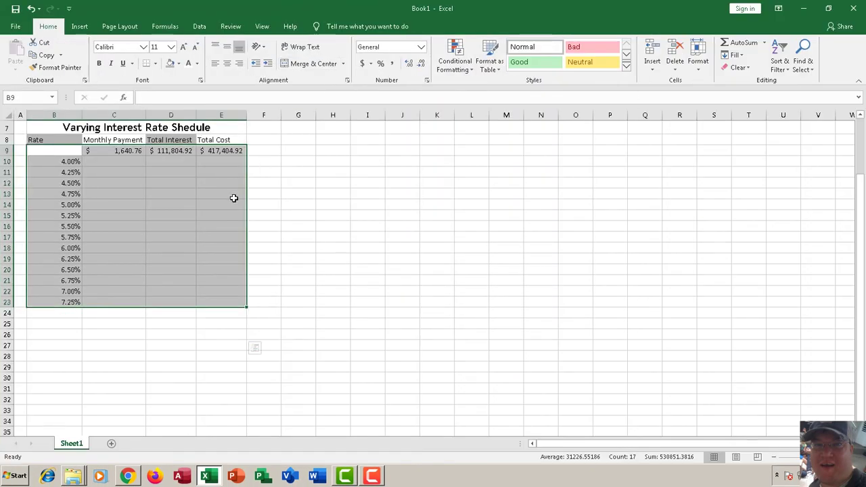
pyautogui.scroll(1, 234, 197)
pyautogui.scroll(2, 232, 205)
pyautogui.scroll(1, 231, 205)
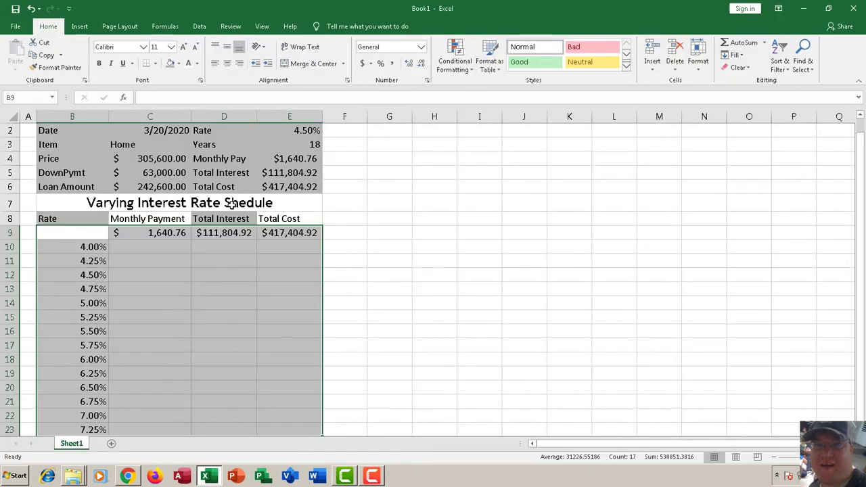
pyautogui.scroll(1, 231, 204)
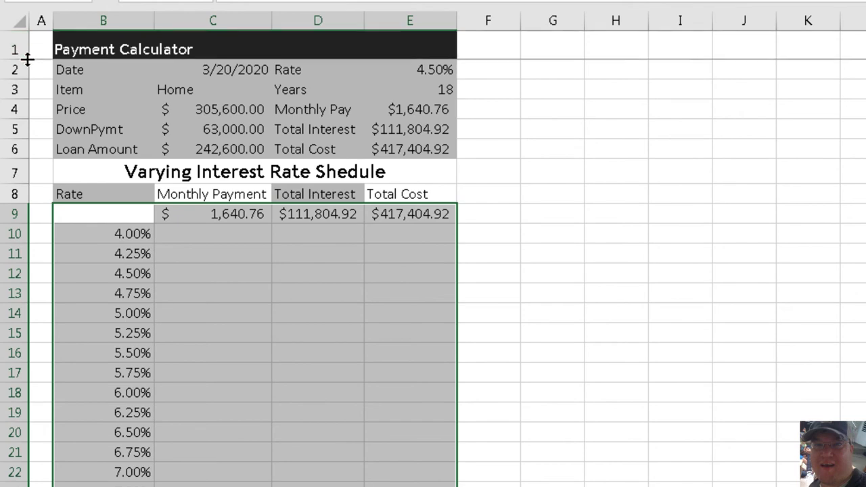
# Merge and centre the Loan Payment Calculator title across B1:E1.
pyautogui.click(89, 100)
pyautogui.moveTo(90, 100); pyautogui.dragTo(408, 103)
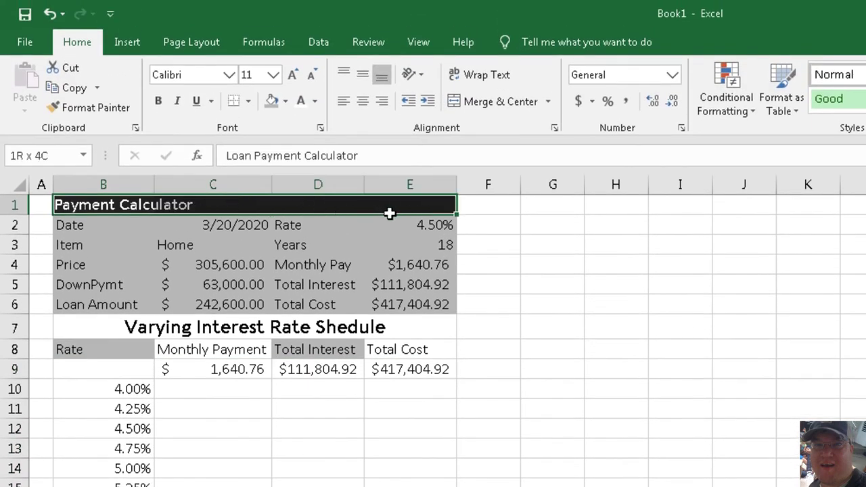
pyautogui.click(478, 101)
pyautogui.click(465, 228)
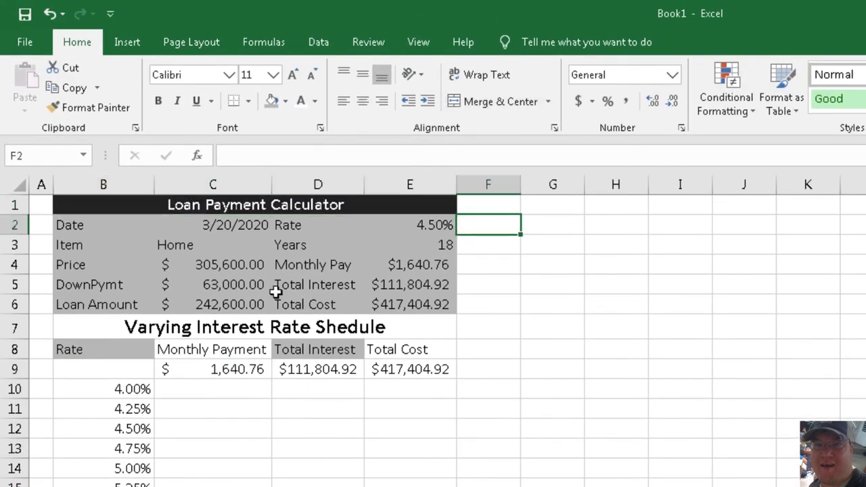
# Narrow column A, then select the rate schedule from B9 down to row 23.
pyautogui.scroll(-1, 16, 206)
pyautogui.scroll(-2, 17, 207)
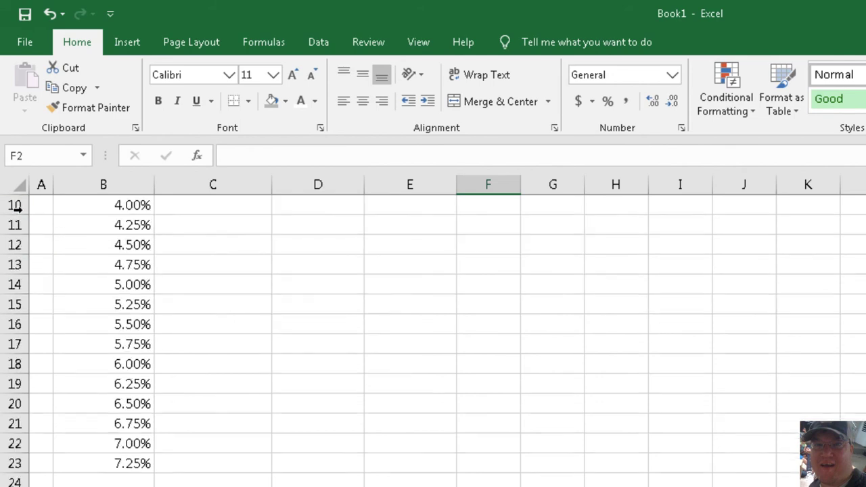
pyautogui.scroll(3, 16, 207)
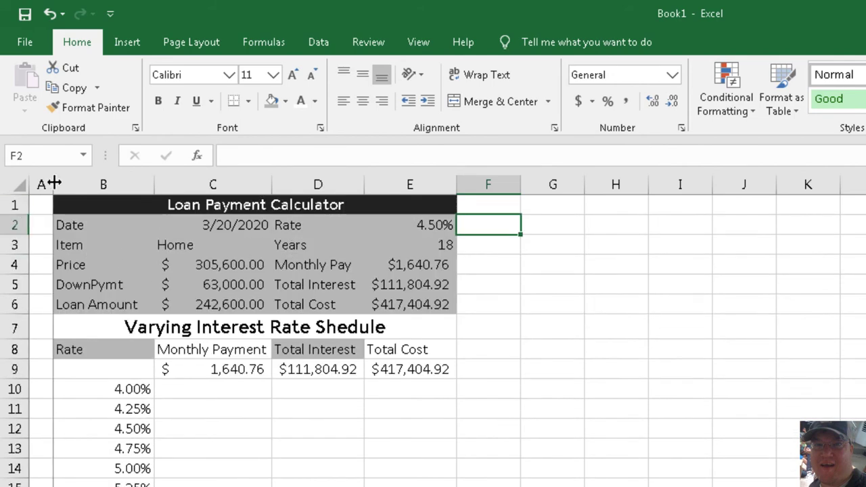
pyautogui.moveTo(48, 182); pyautogui.dragTo(39, 184)
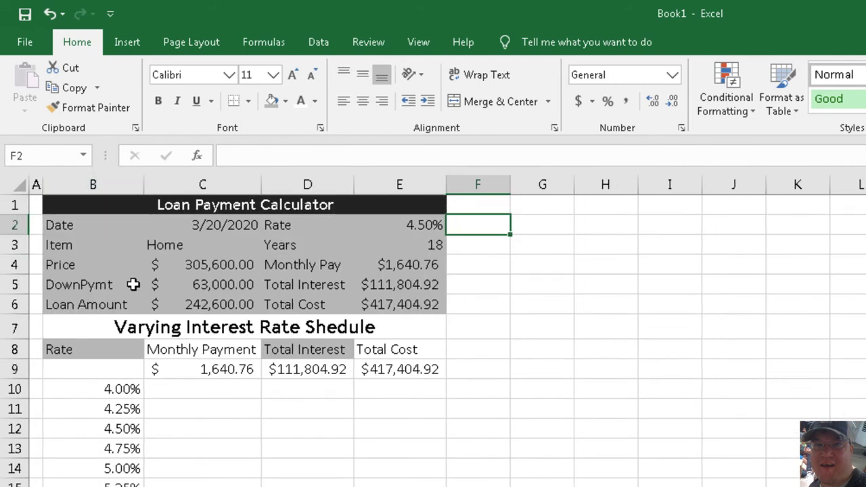
pyautogui.click(163, 331)
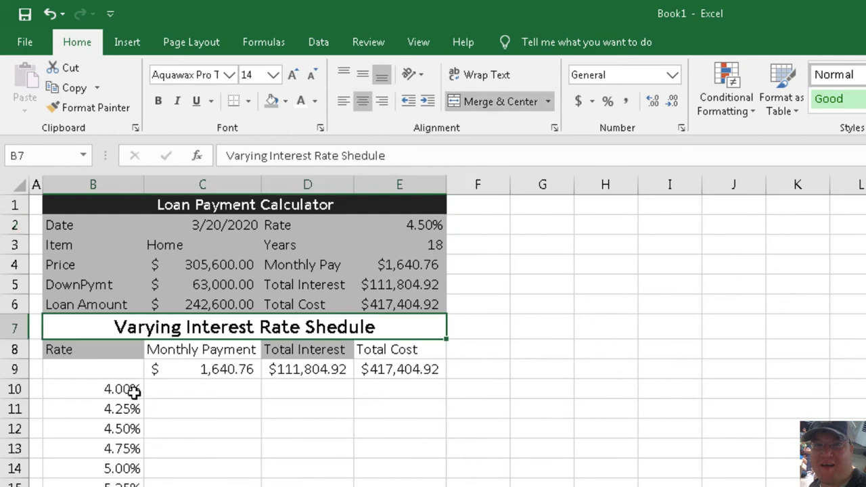
pyautogui.click(109, 368)
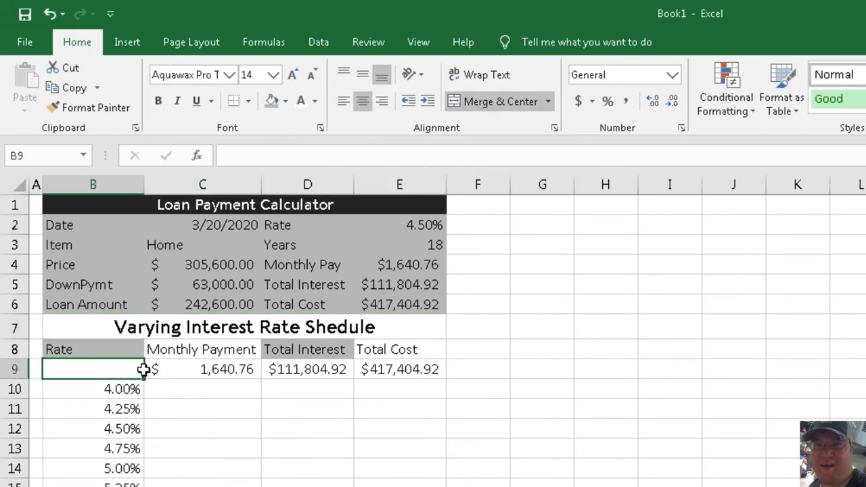
pyautogui.moveTo(144, 369); pyautogui.dragTo(399, 486)
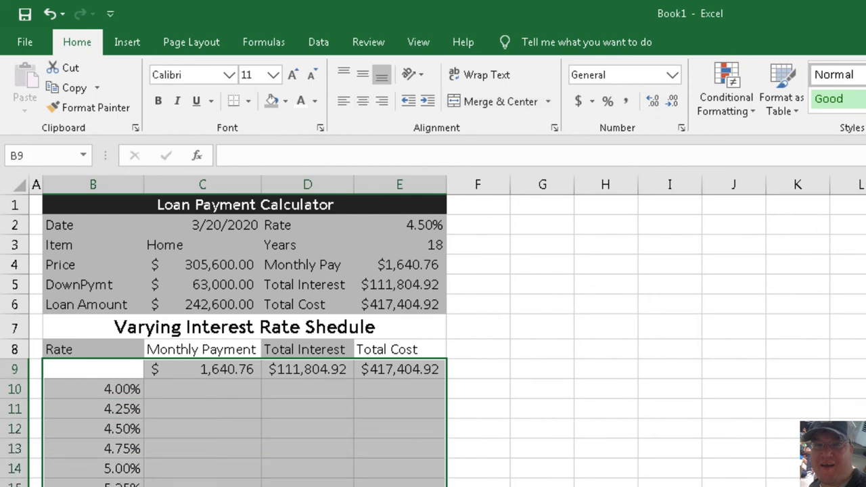
# Show the Data tab's What-If Analysis choices: Scenario Manager, Goal Seek and Data Table.
pyautogui.click(319, 43)
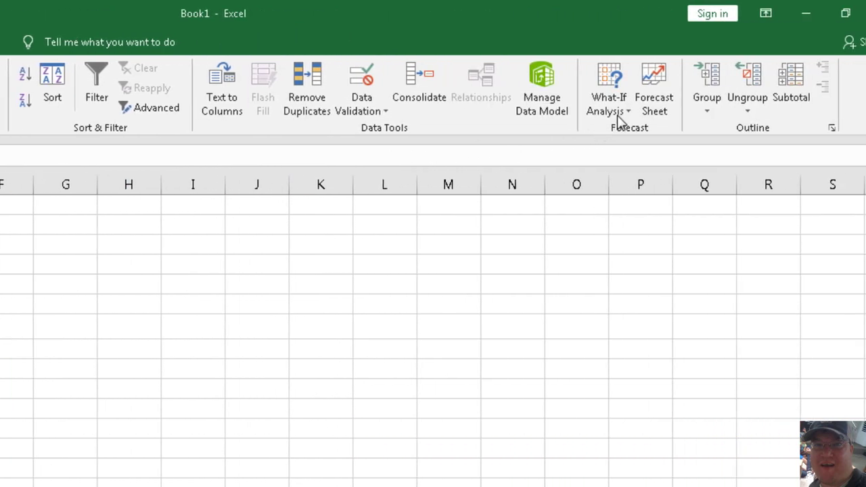
pyautogui.click(627, 113)
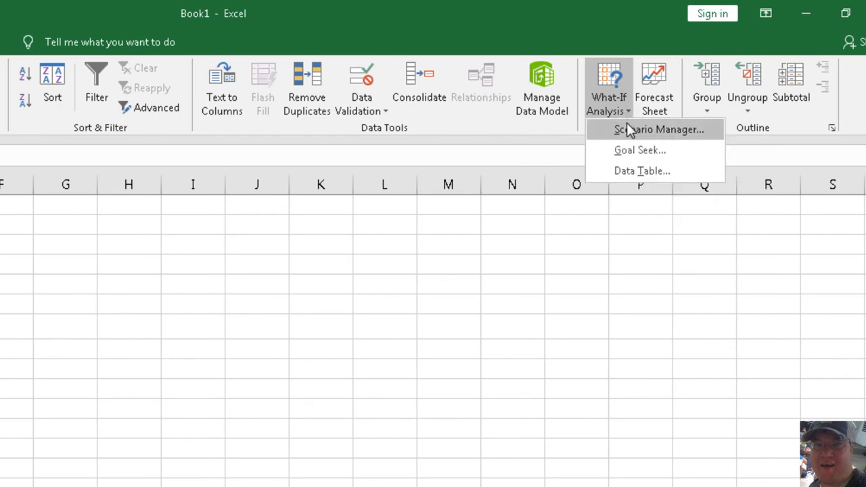
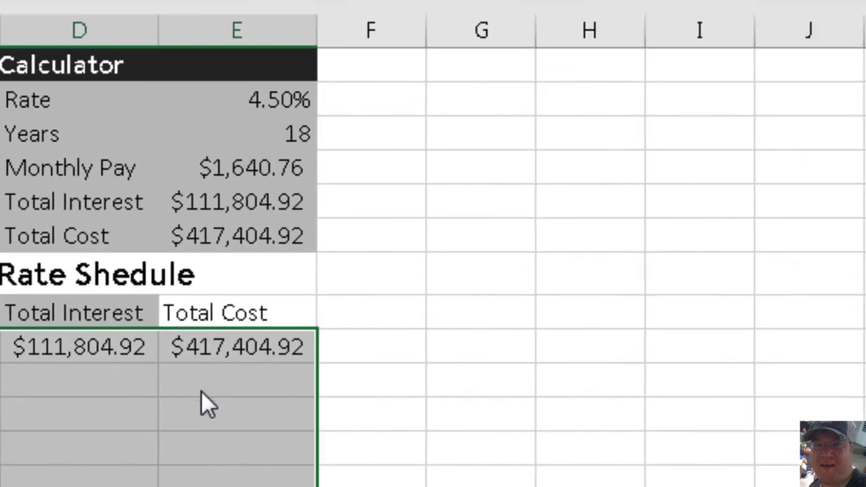
# Build a data table over B9:E23 with E2 as column input, filling C10:E23 with results.
pyautogui.click(461, 102)
pyautogui.click(540, 230)
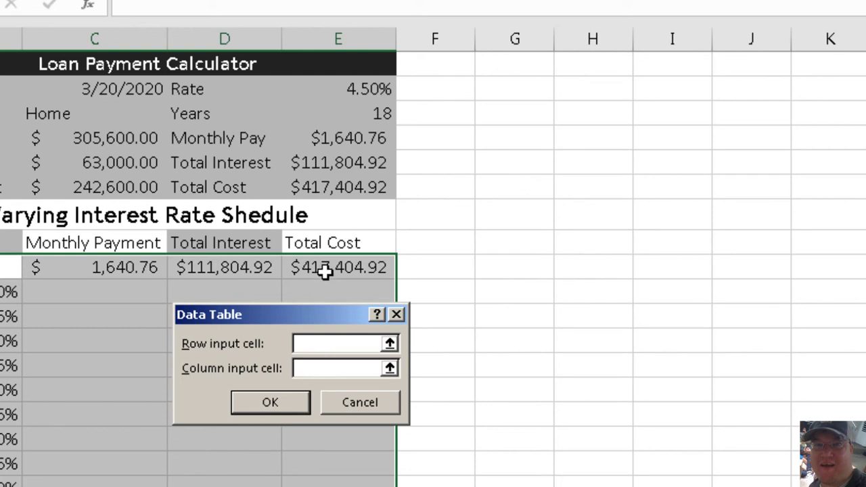
pyautogui.click(366, 88)
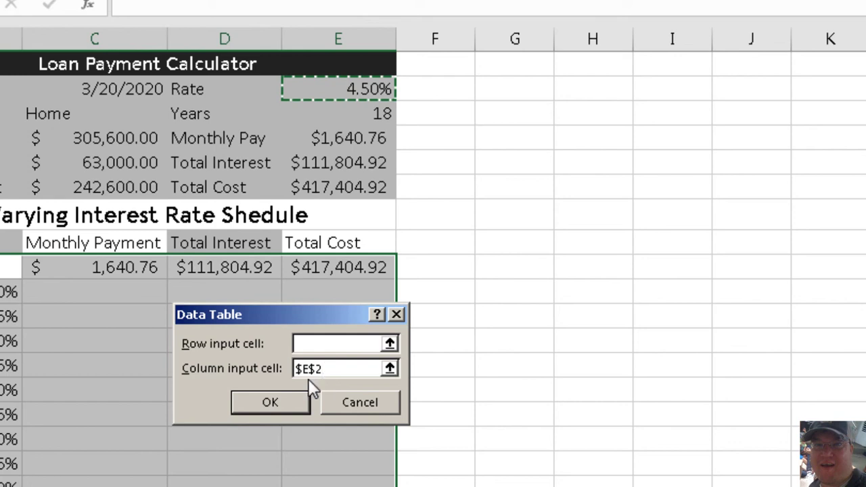
pyautogui.click(289, 399)
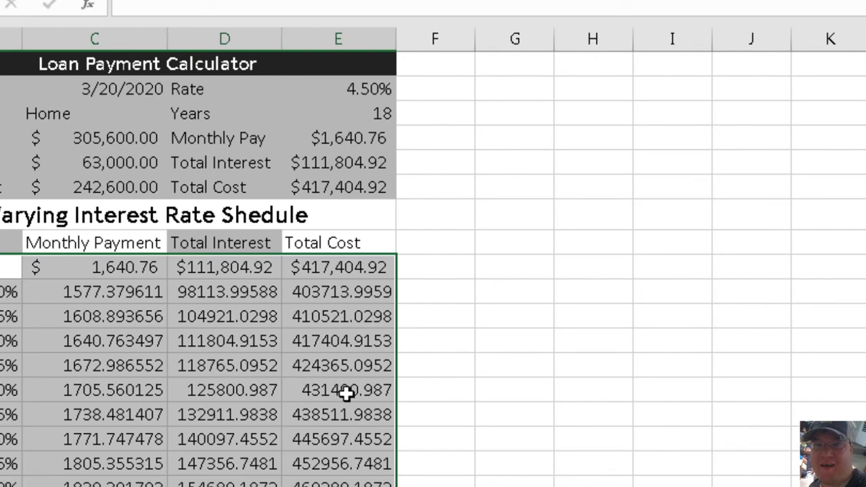
pyautogui.click(120, 296)
pyautogui.moveTo(232, 251)
pyautogui.mouseDown()
pyautogui.moveTo(332, 254)
pyautogui.moveTo(362, 458)
pyautogui.mouseUp()
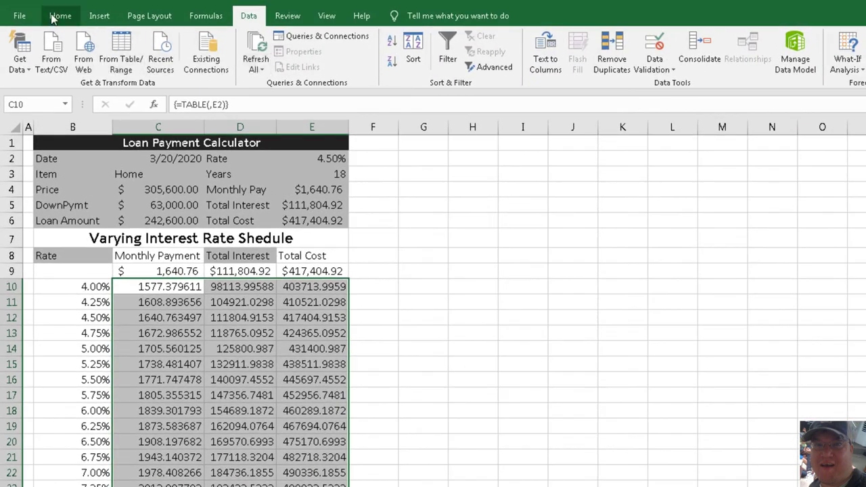
# Apply Accounting number format to the schedule results in C10:E23.
pyautogui.click(55, 16)
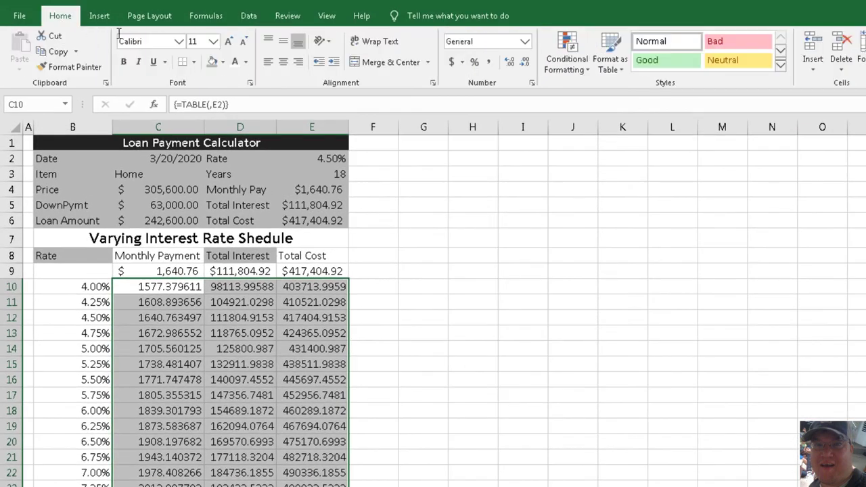
pyautogui.click(451, 61)
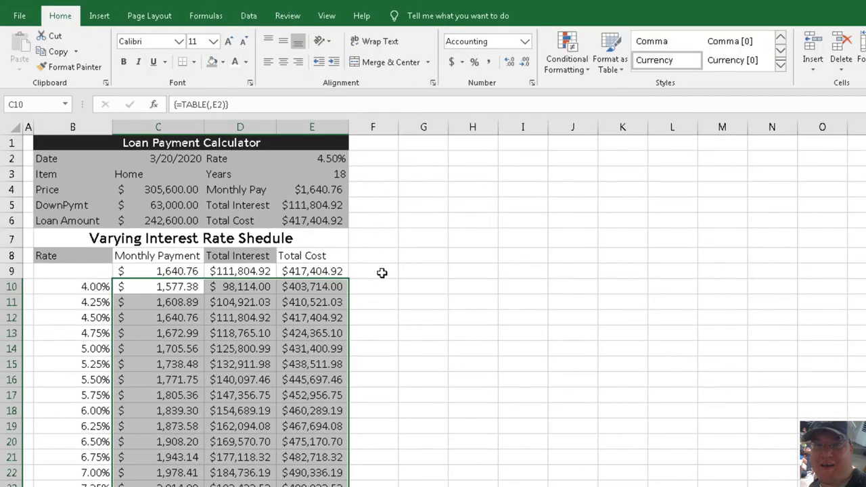
pyautogui.click(365, 302)
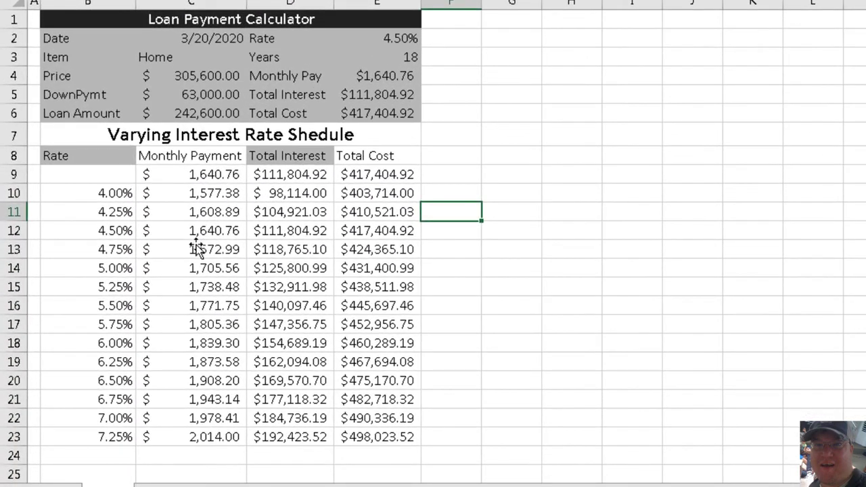
pyautogui.click(191, 262)
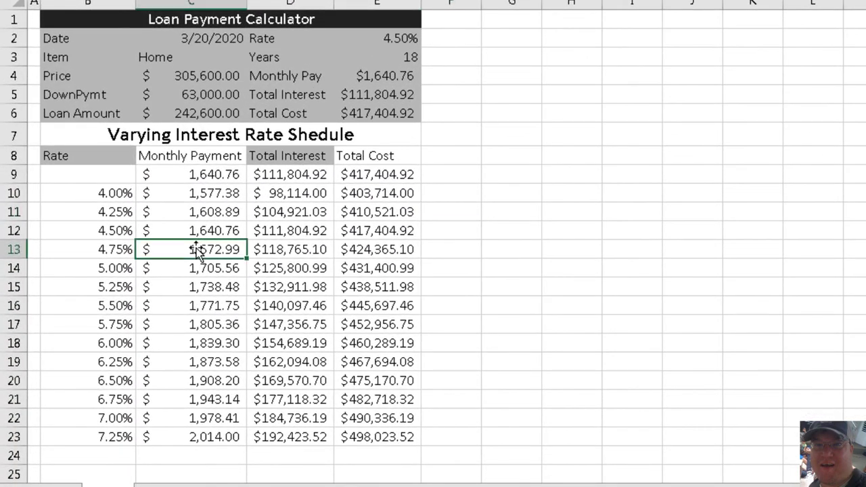
pyautogui.click(194, 305)
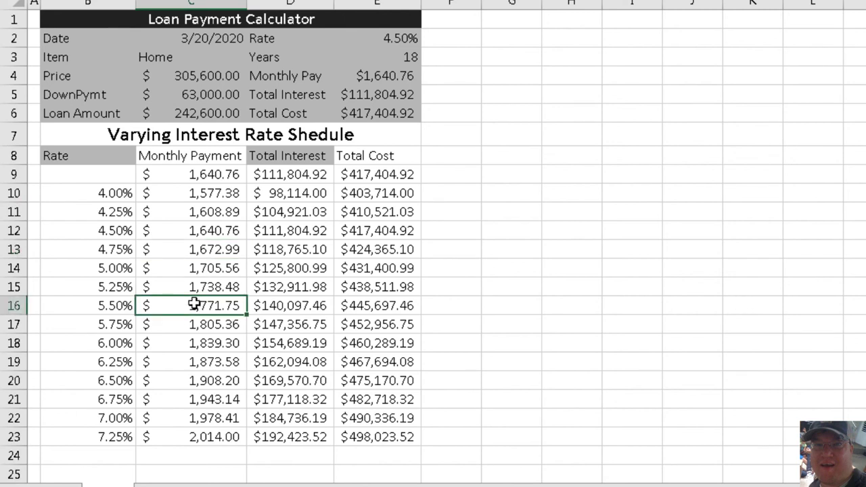
# Fill the schedule title B7 dark blue with white text and make row 7 taller.
pyautogui.moveTo(92, 153); pyautogui.dragTo(294, 146)
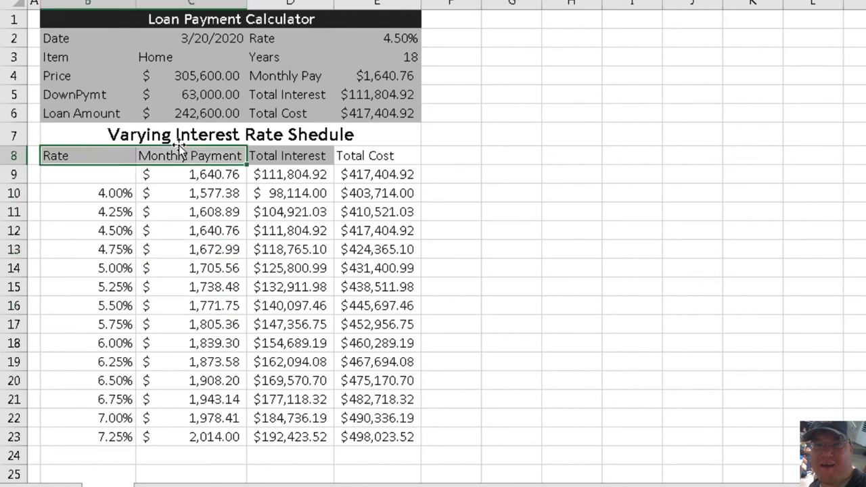
pyautogui.click(210, 140)
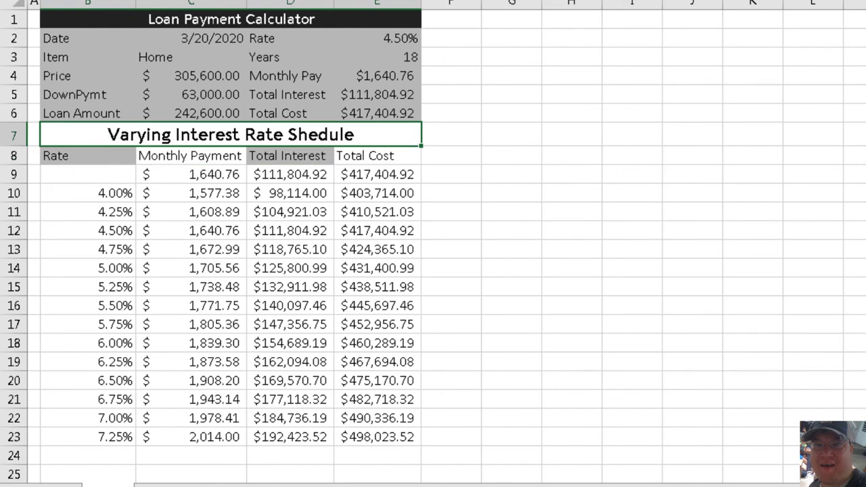
pyautogui.click(258, 1)
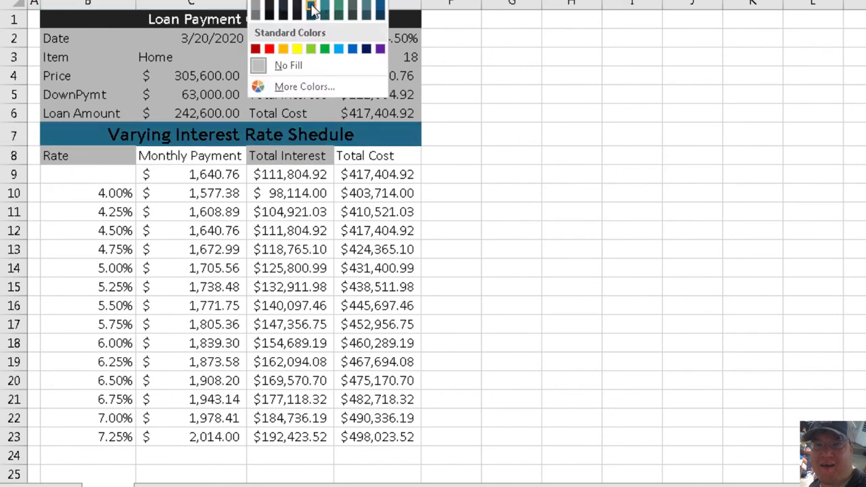
pyautogui.click(312, 7)
pyautogui.click(203, 6)
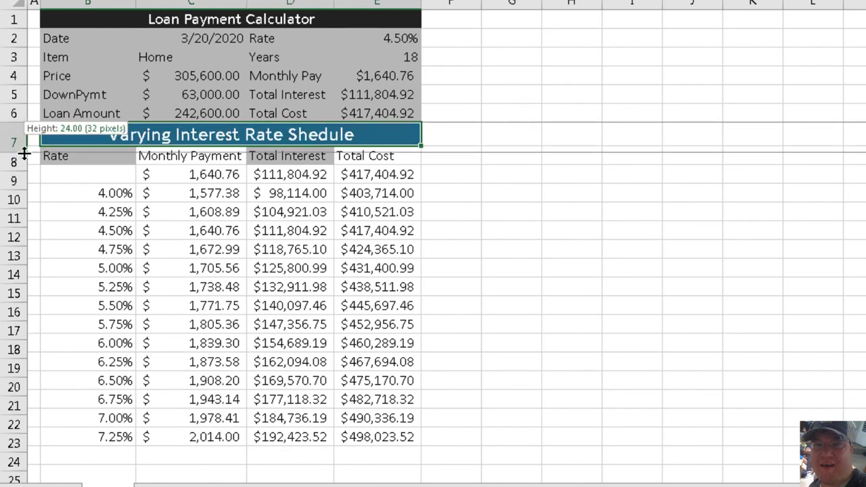
pyautogui.moveTo(23, 147); pyautogui.dragTo(24, 153)
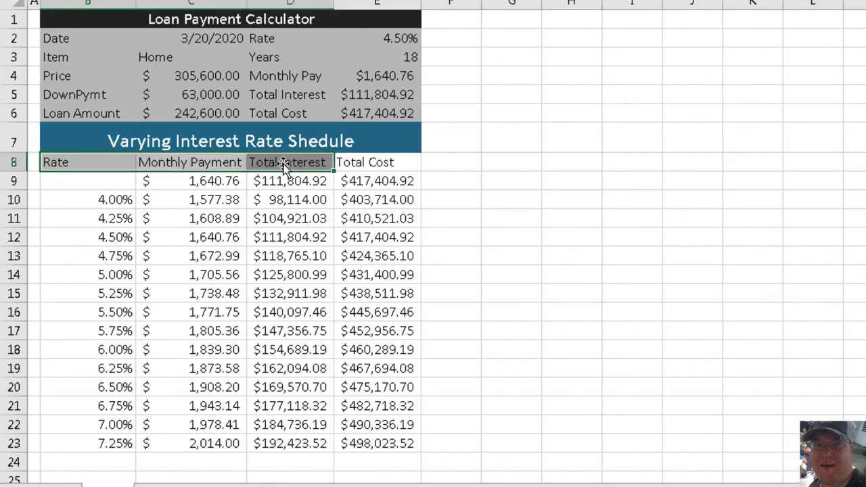
# Fill the column headers B8:E8 purple.
pyautogui.moveTo(107, 165); pyautogui.dragTo(360, 160)
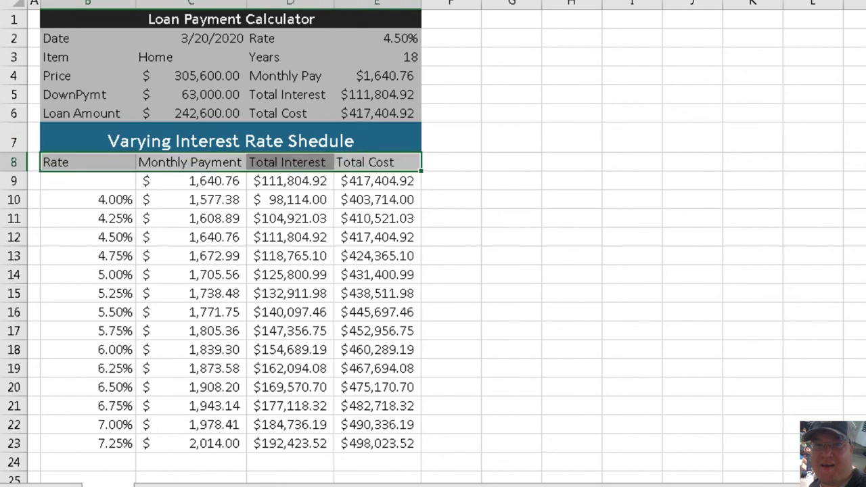
pyautogui.click(258, 0)
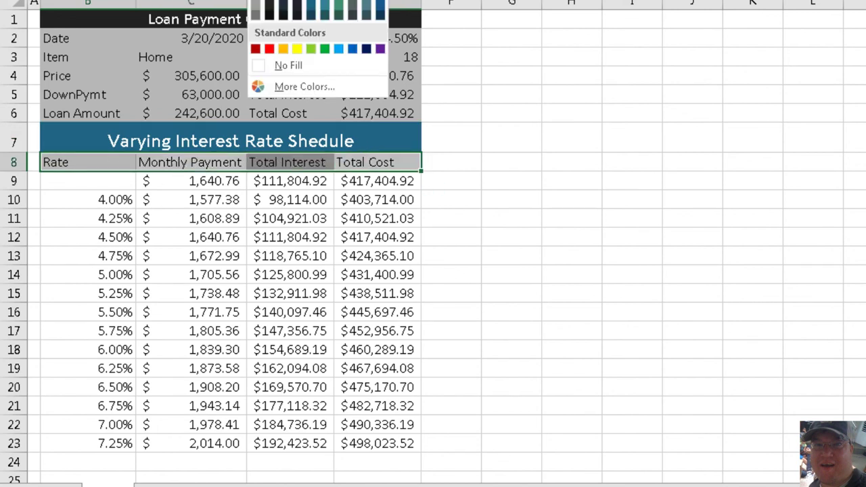
pyautogui.click(303, 3)
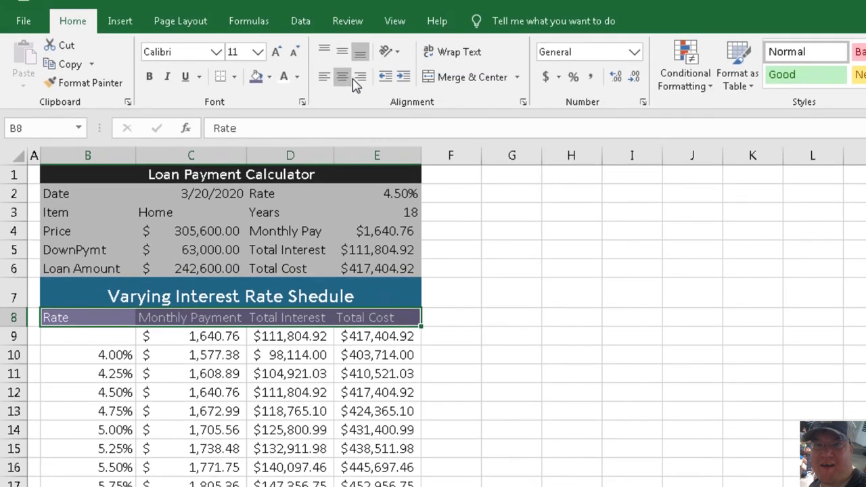
# Widen column E slightly and center the column headers in B8:E8.
pyautogui.click(361, 77)
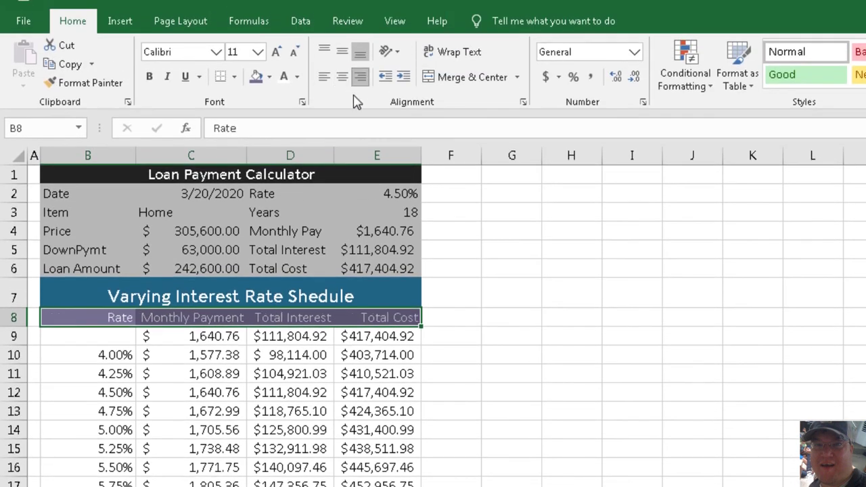
pyautogui.click(248, 151)
pyautogui.click(328, 154)
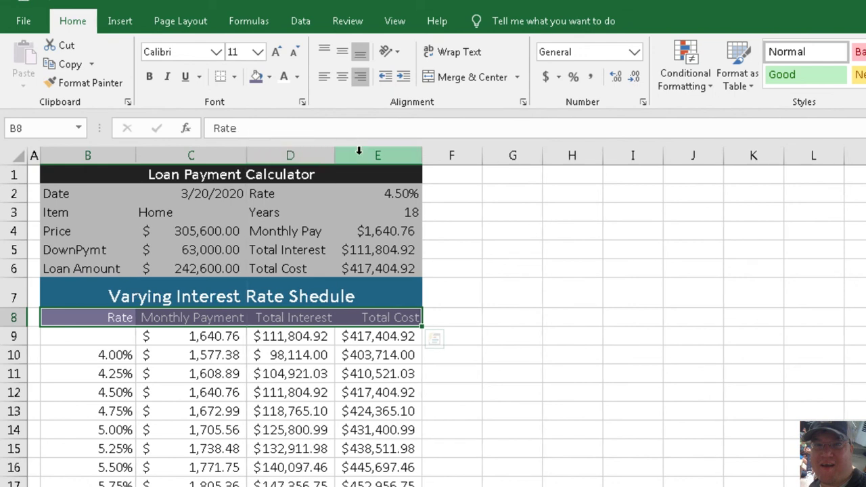
pyautogui.click(423, 154)
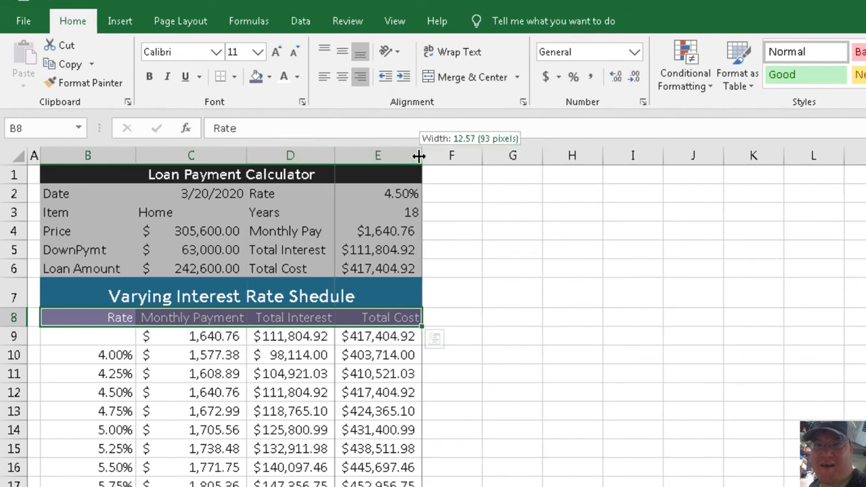
pyautogui.click(381, 338)
pyautogui.moveTo(116, 318); pyautogui.dragTo(368, 311)
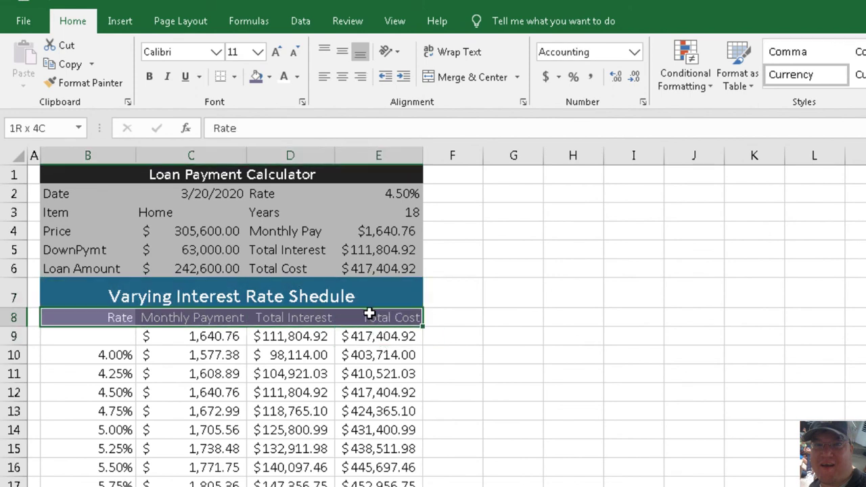
pyautogui.click(342, 77)
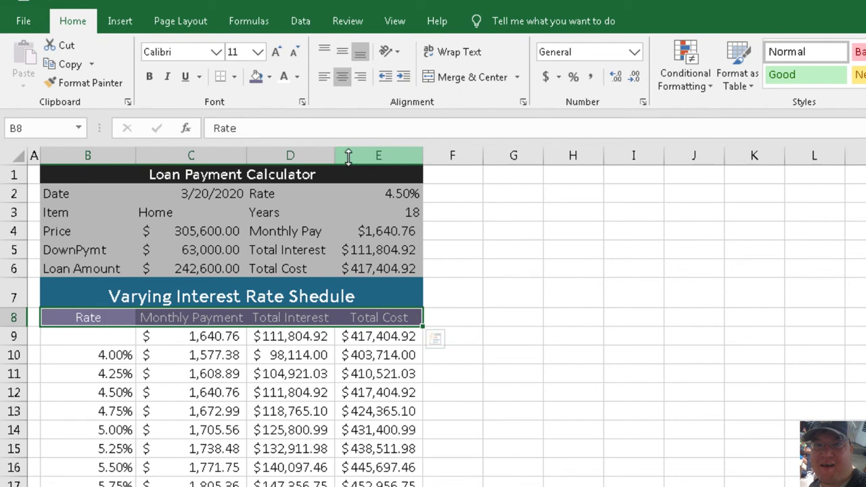
# Enlarge the Loan Payment Calculator title (B1) and schedule title (B7) to 18 pt.
pyautogui.click(251, 174)
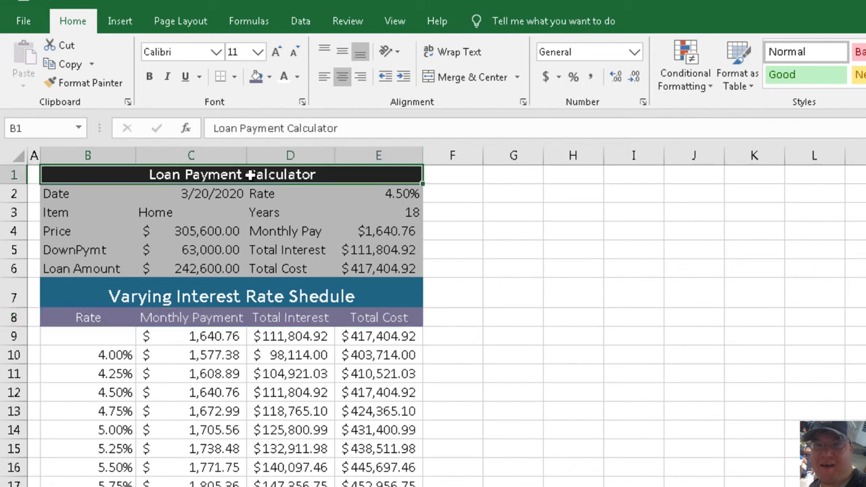
pyautogui.click(276, 53)
pyautogui.click(276, 53)
pyautogui.click(236, 297)
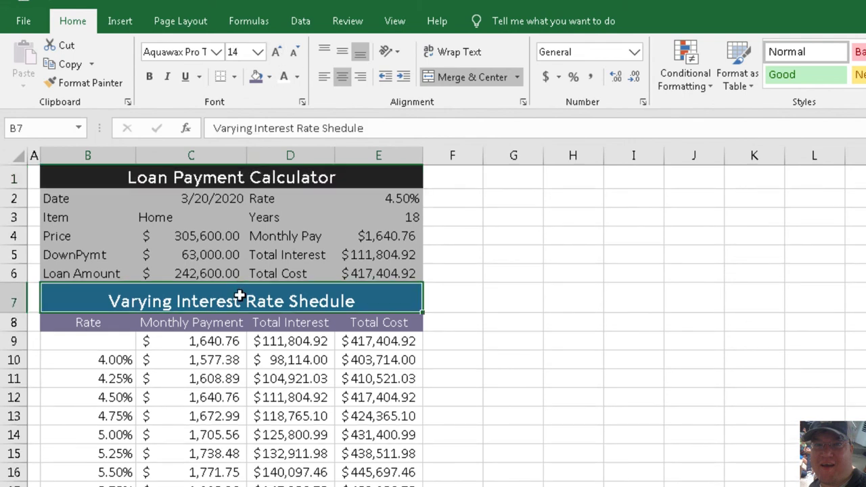
pyautogui.click(277, 52)
pyautogui.click(278, 53)
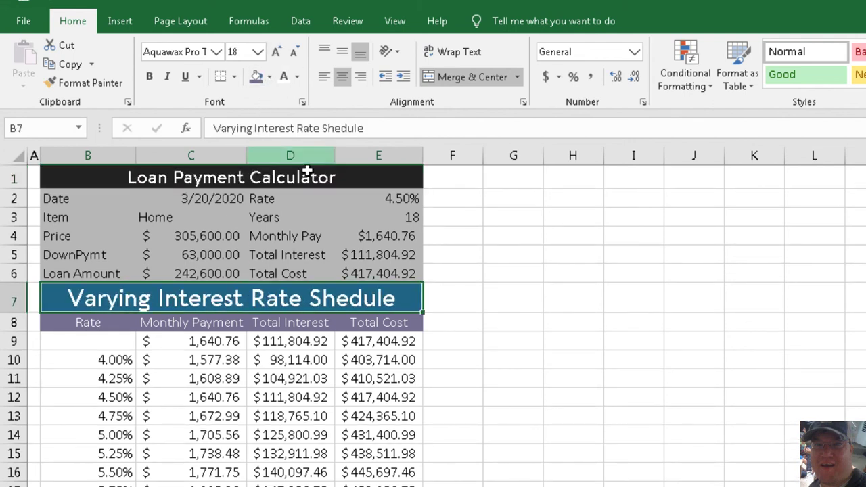
pyautogui.click(249, 259)
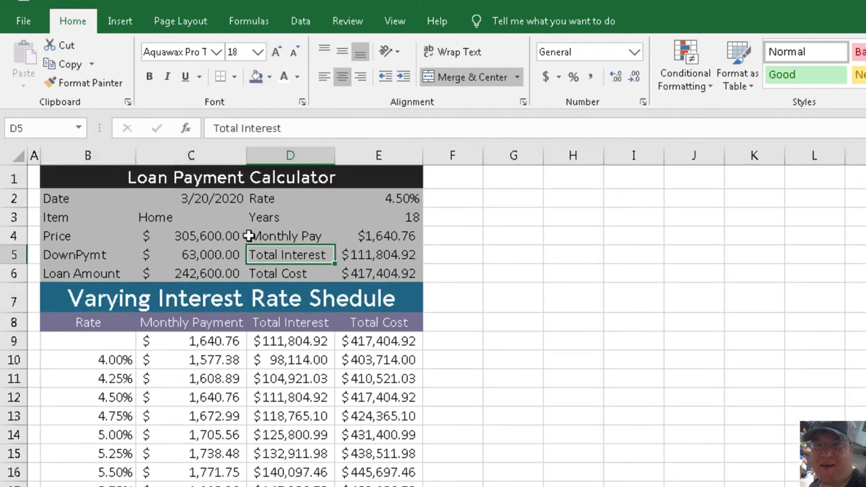
pyautogui.click(244, 174)
pyautogui.click(275, 52)
pyautogui.click(276, 52)
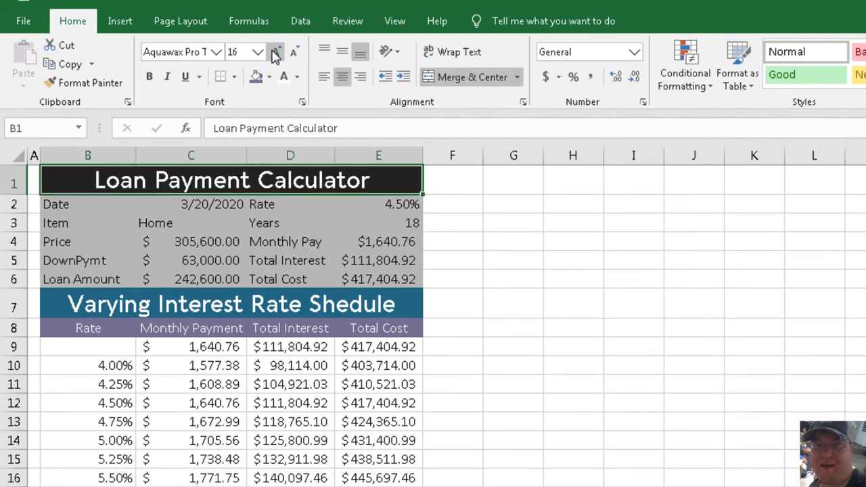
pyautogui.click(428, 238)
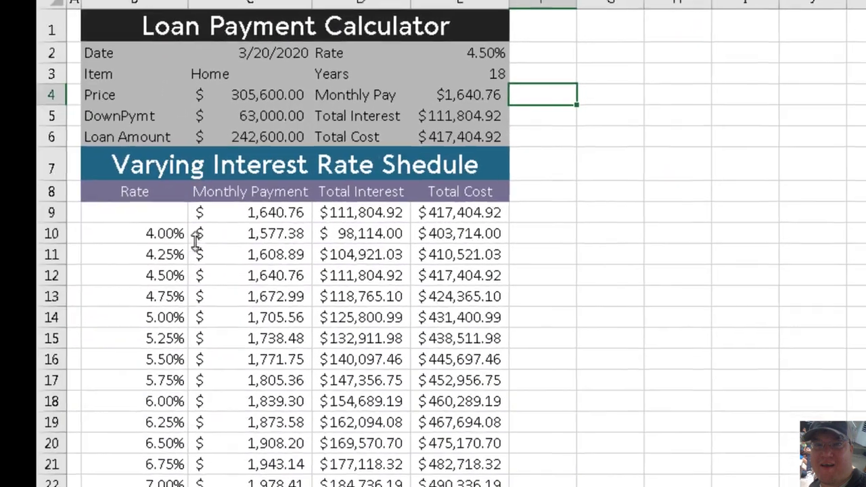
# Select the rate cells B9:B23, discarding a first rule started on the wrong range.
pyautogui.moveTo(174, 215); pyautogui.dragTo(167, 485)
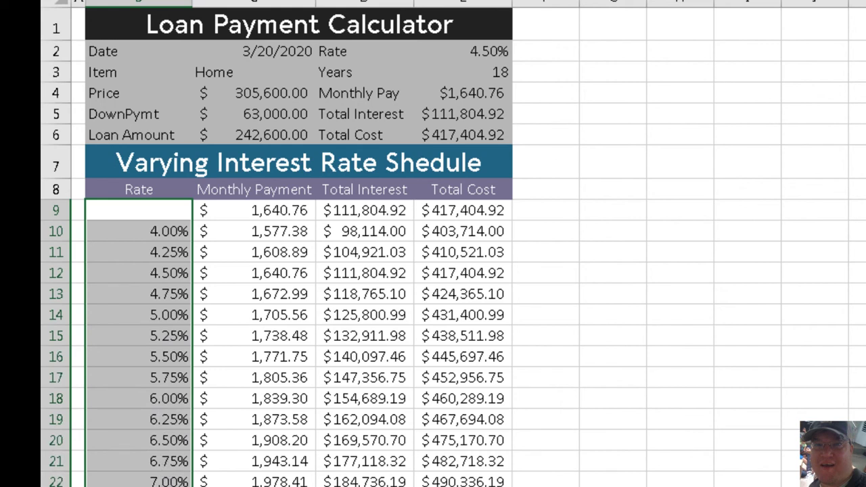
pyautogui.moveTo(174, 210)
pyautogui.mouseDown()
pyautogui.moveTo(329, 238)
pyautogui.moveTo(454, 484)
pyautogui.mouseUp()
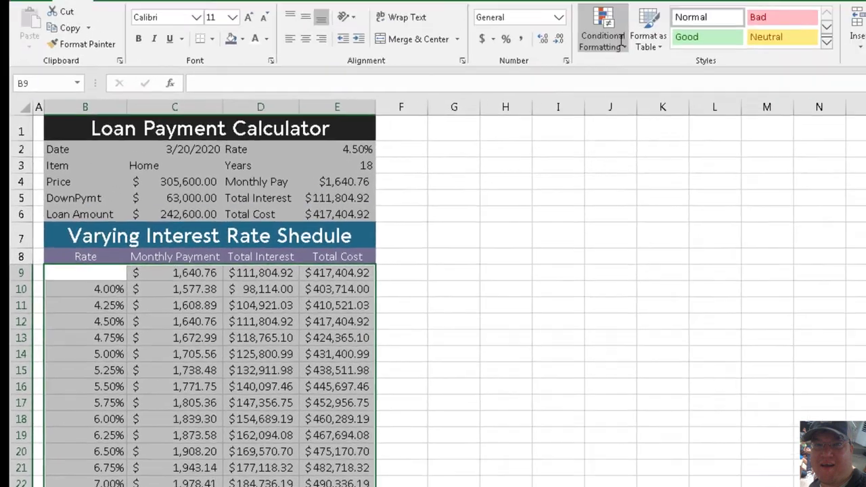
pyautogui.click(544, 68)
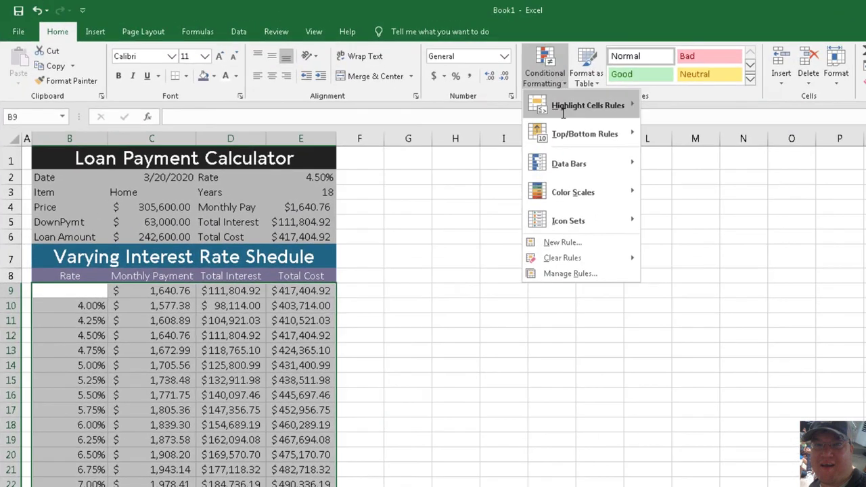
pyautogui.click(563, 242)
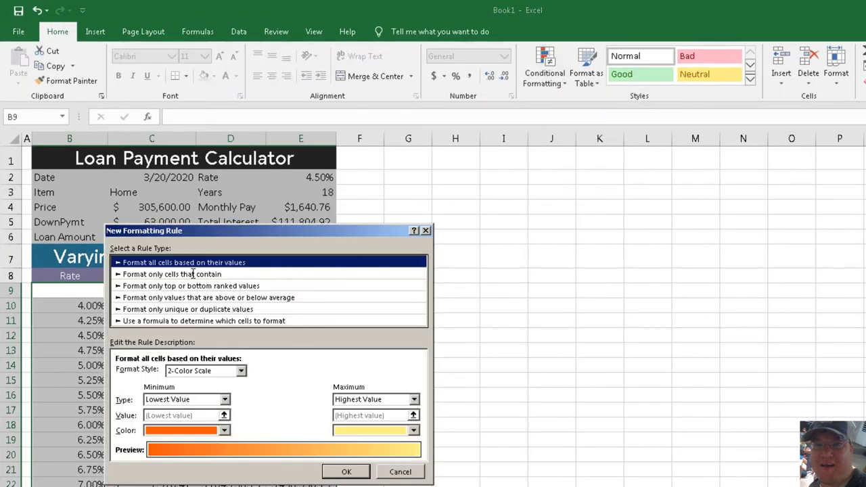
pyautogui.click(169, 274)
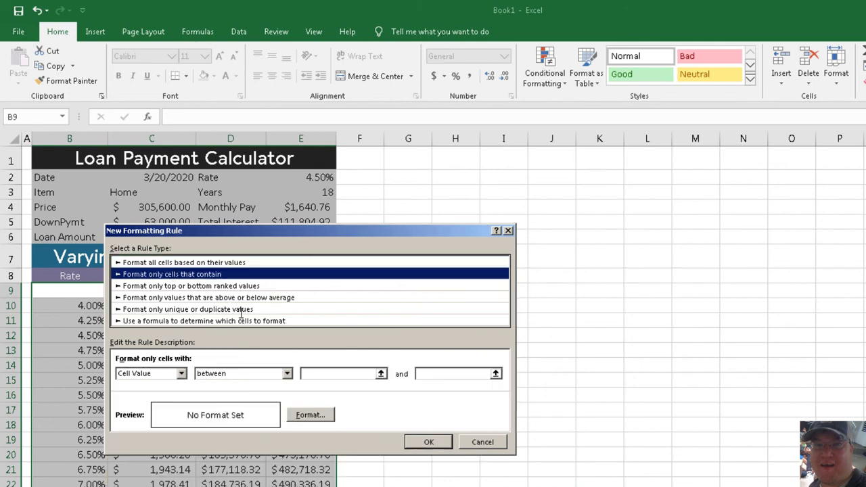
pyautogui.click(260, 374)
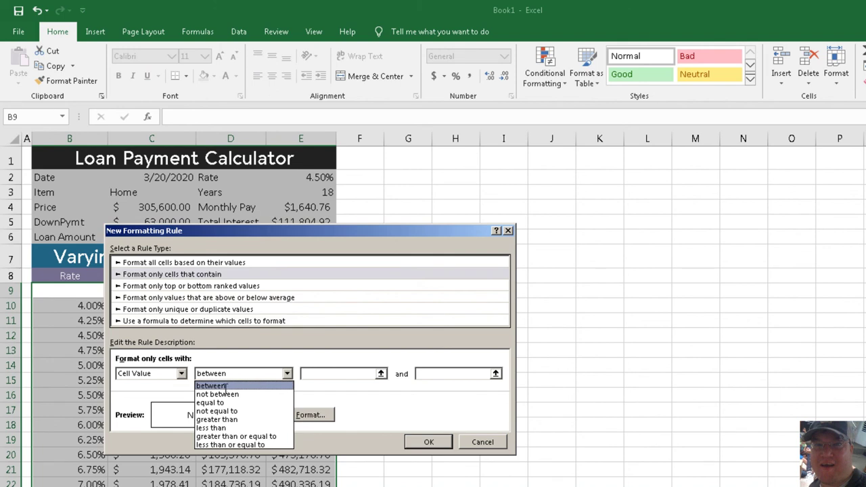
pyautogui.click(246, 402)
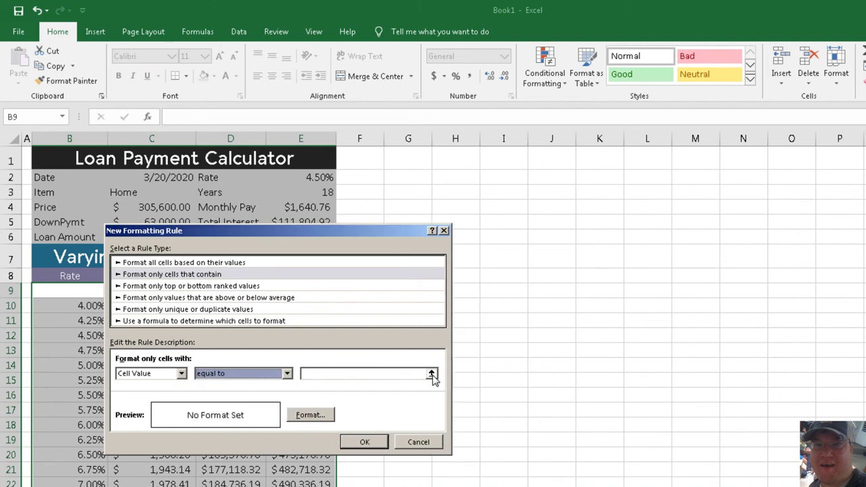
pyautogui.click(416, 443)
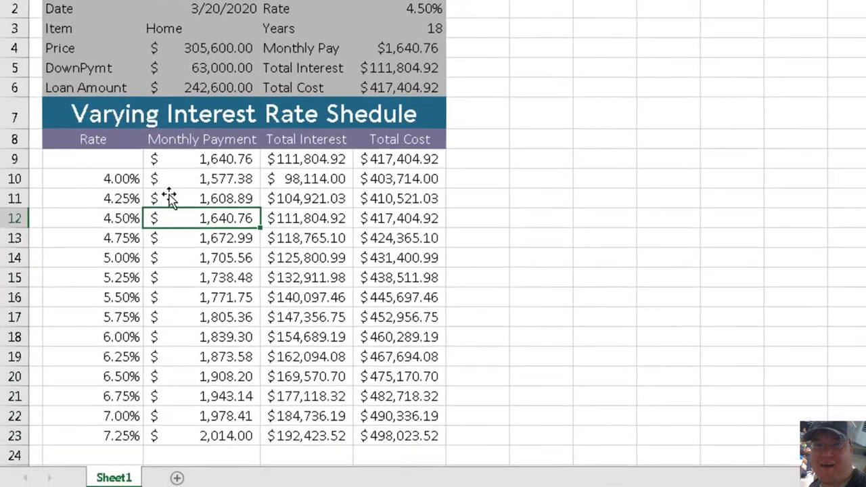
pyautogui.click(70, 301)
pyautogui.moveTo(100, 135); pyautogui.dragTo(114, 162)
pyautogui.moveTo(119, 121); pyautogui.dragTo(132, 410)
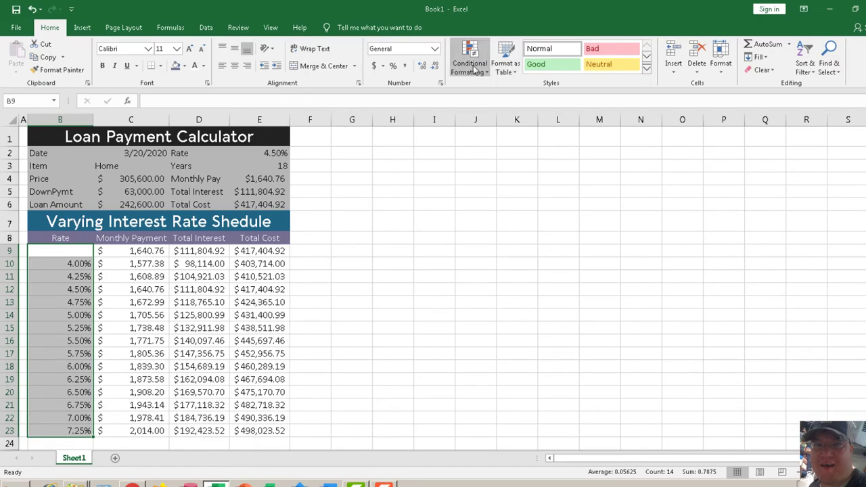
# Create a new conditional formatting rule for cells equal to =$E$2.
pyautogui.click(475, 68)
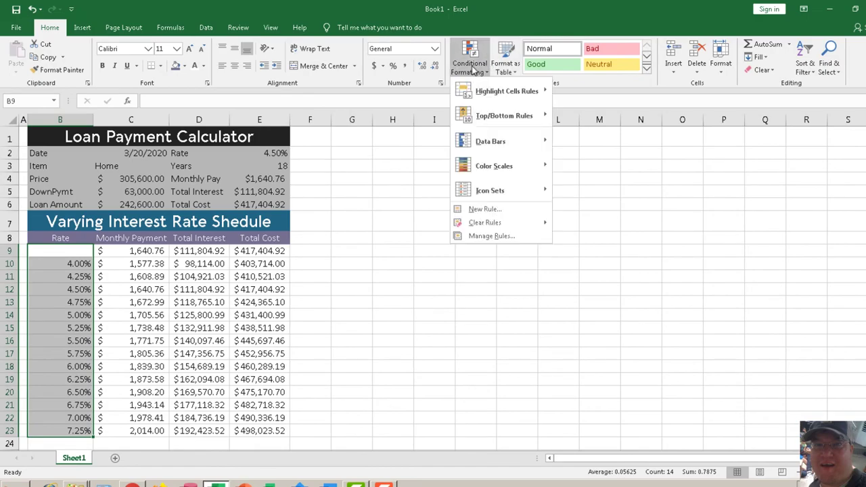
pyautogui.click(472, 211)
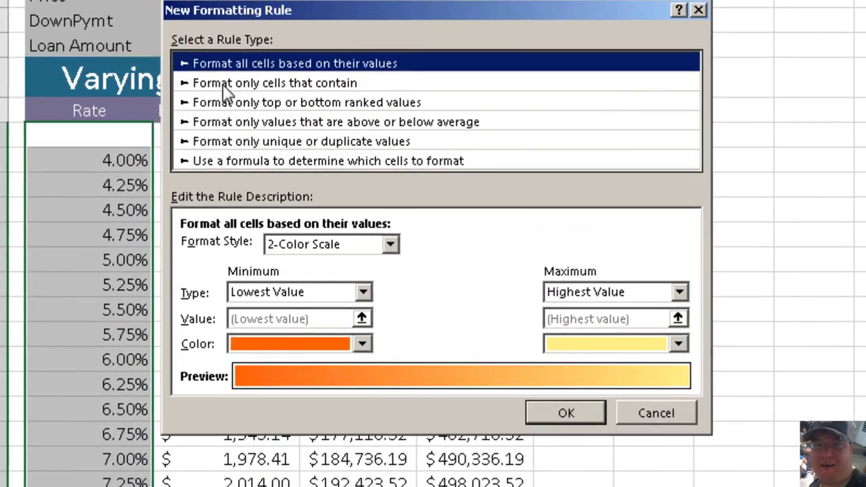
pyautogui.click(145, 224)
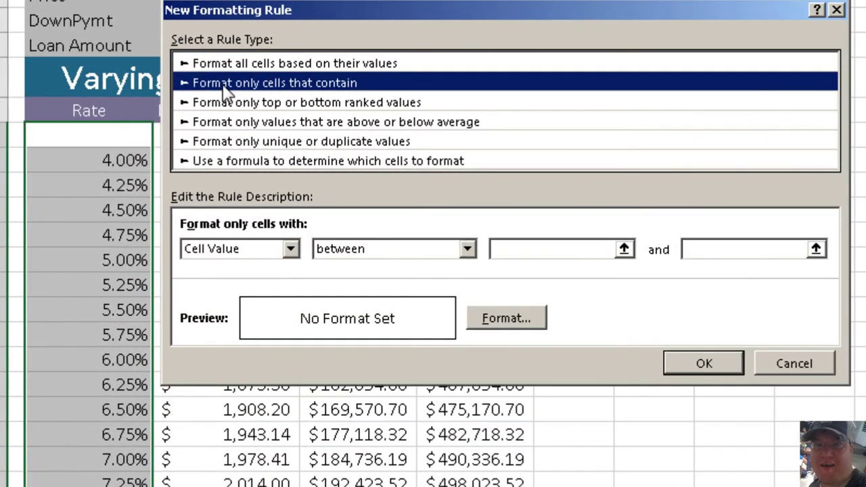
pyautogui.click(469, 250)
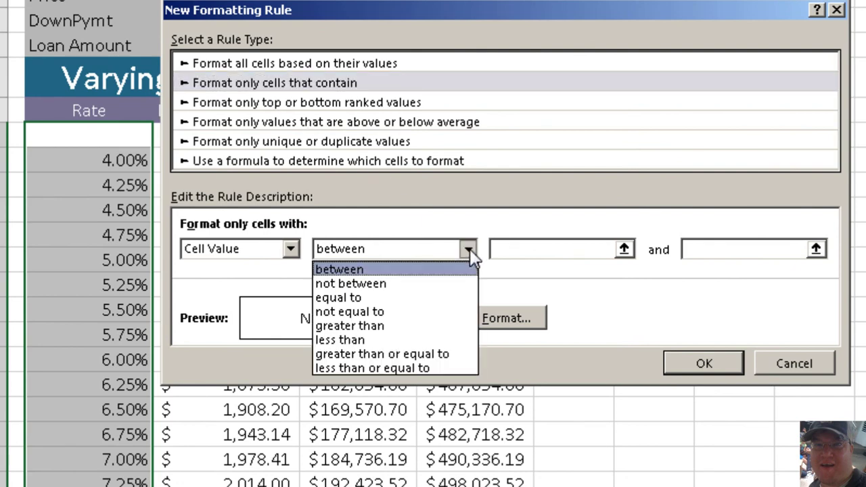
pyautogui.click(385, 297)
pyautogui.click(570, 250)
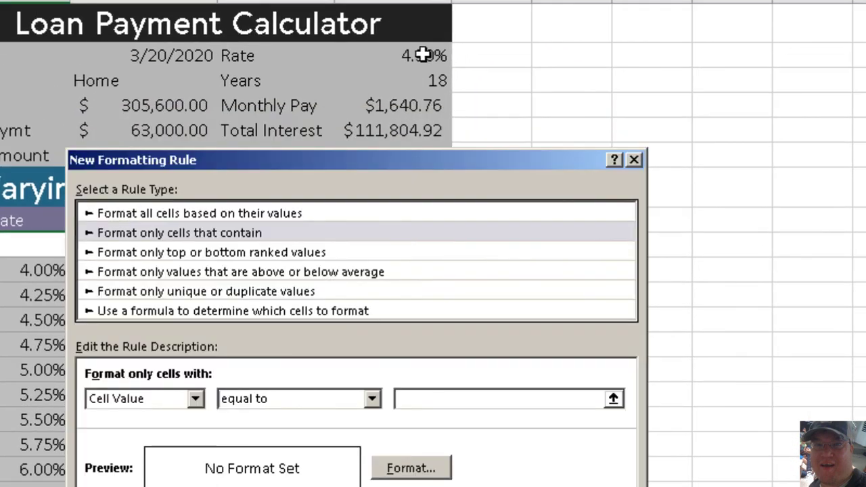
pyautogui.click(424, 56)
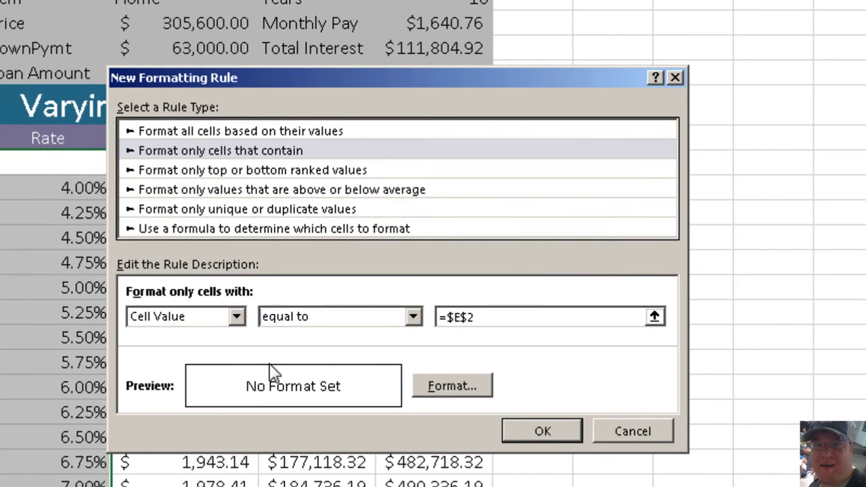
# Format matching rates with a red fill and bold white font, and apply the rule.
pyautogui.click(427, 384)
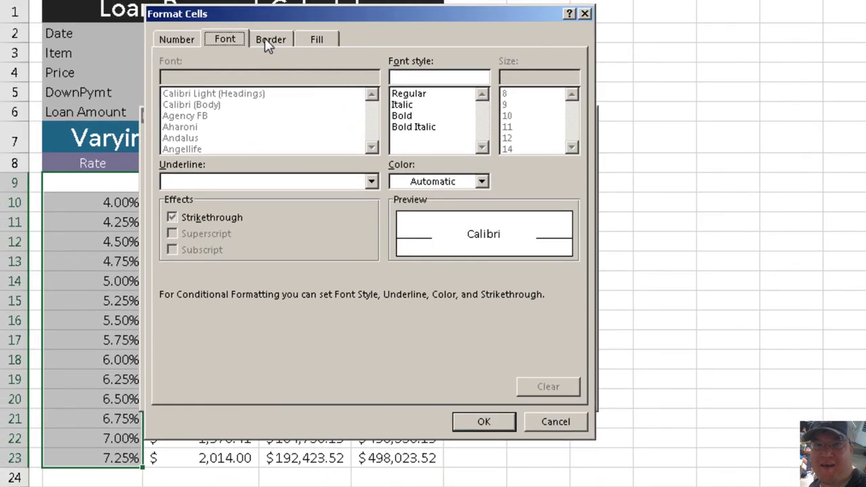
pyautogui.click(264, 39)
pyautogui.click(193, 39)
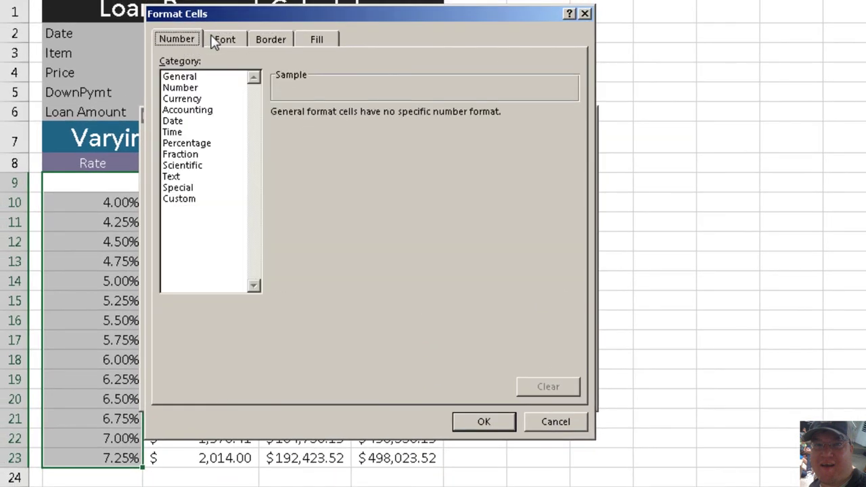
pyautogui.click(218, 39)
pyautogui.click(316, 39)
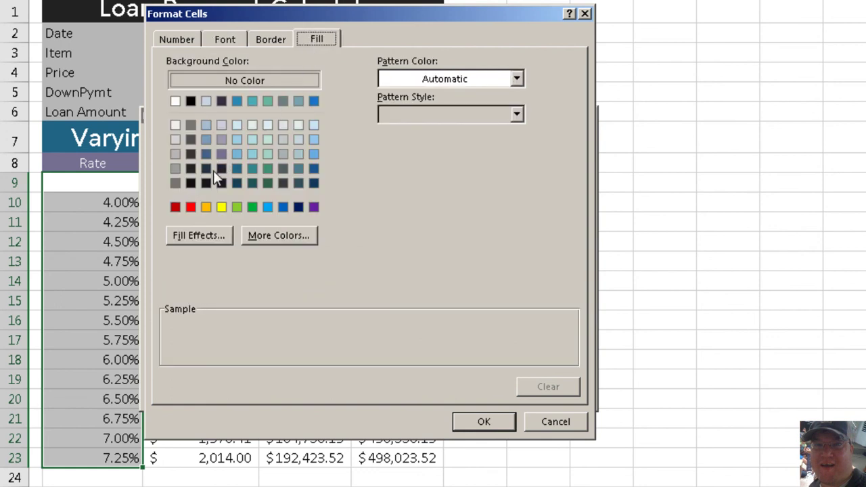
pyautogui.click(191, 207)
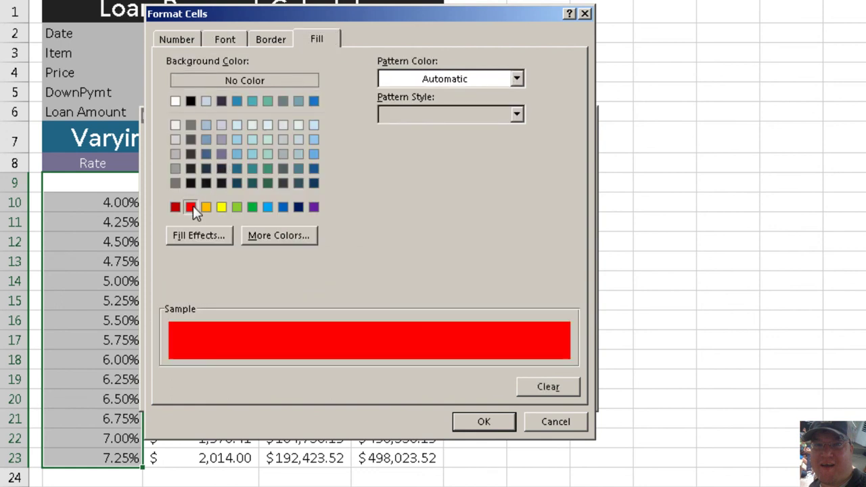
pyautogui.click(293, 39)
pyautogui.click(230, 39)
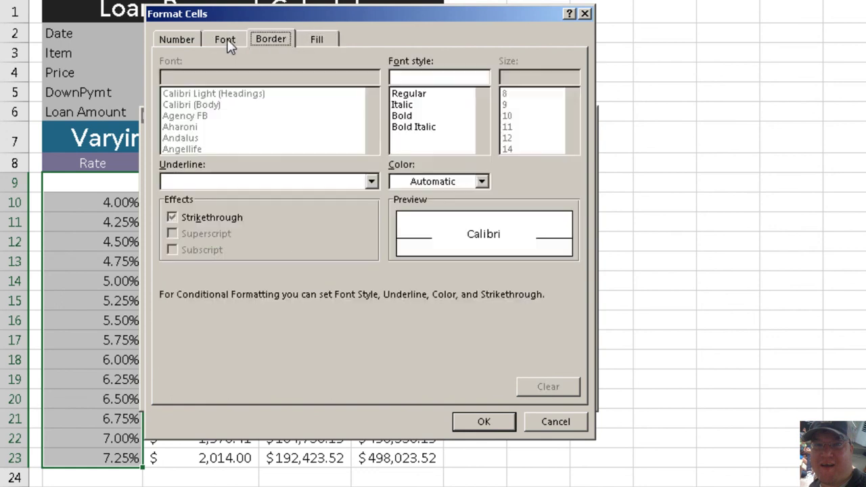
pyautogui.click(452, 184)
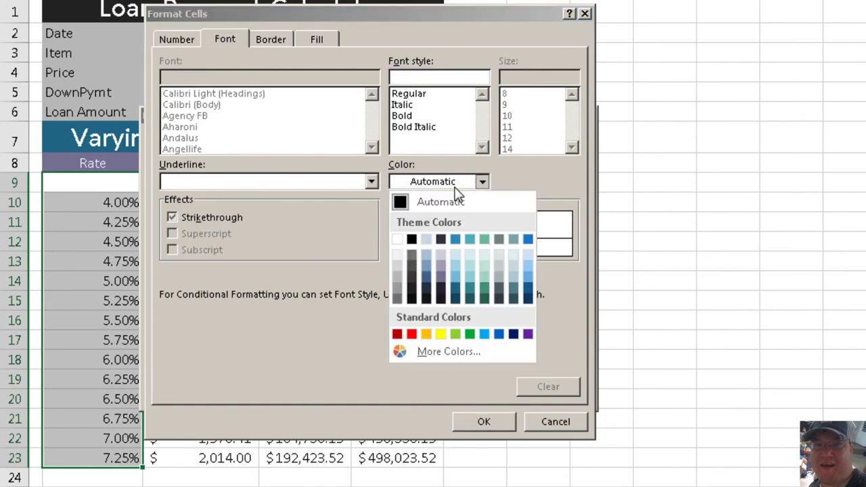
pyautogui.click(401, 238)
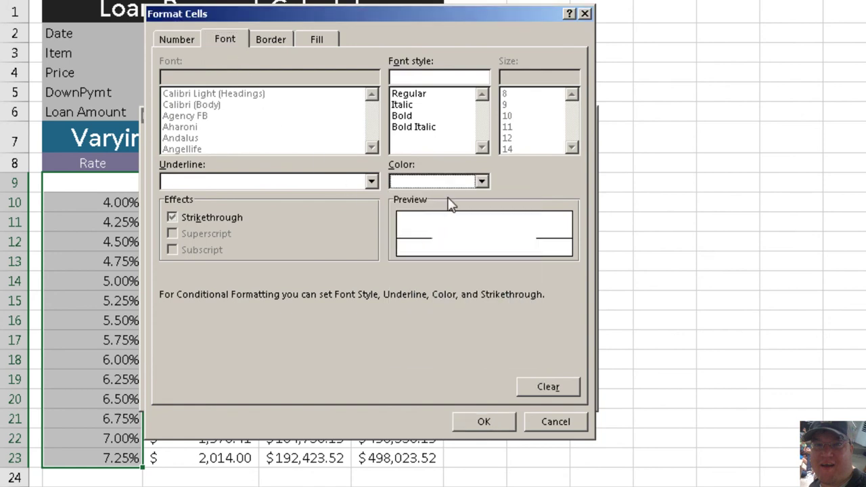
pyautogui.click(413, 116)
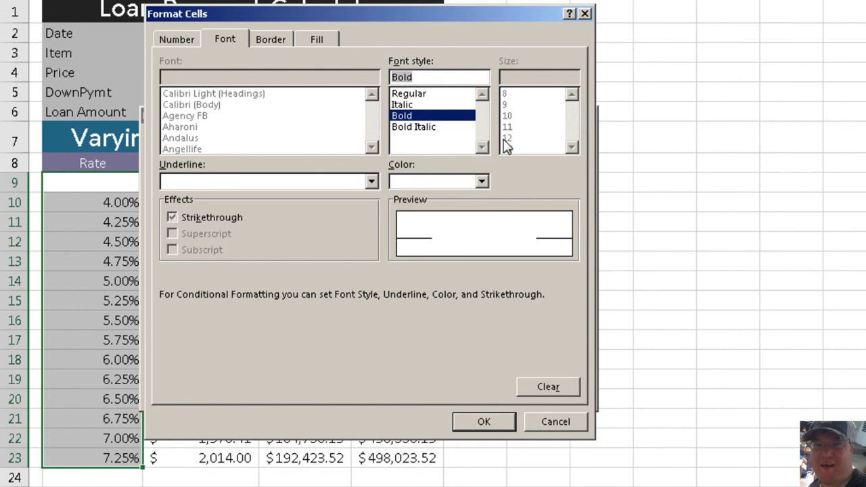
pyautogui.click(504, 420)
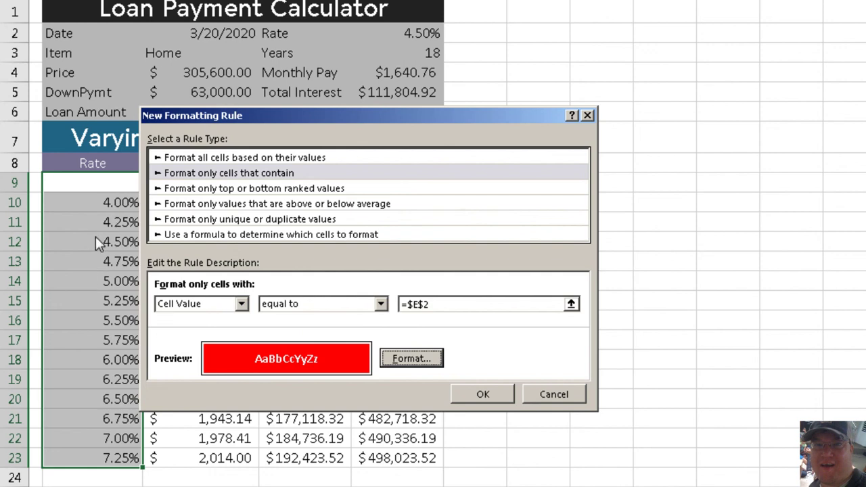
pyautogui.click(481, 394)
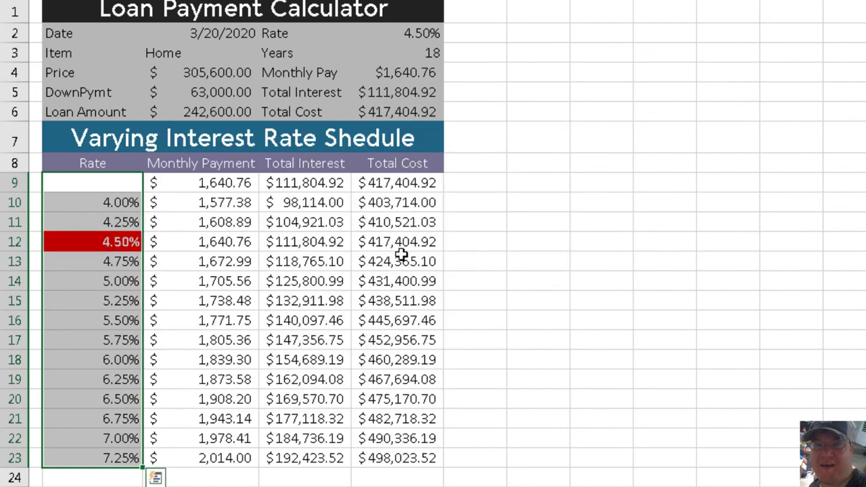
# Change the Rate in E2 to 5.00%.
pyautogui.click(424, 36)
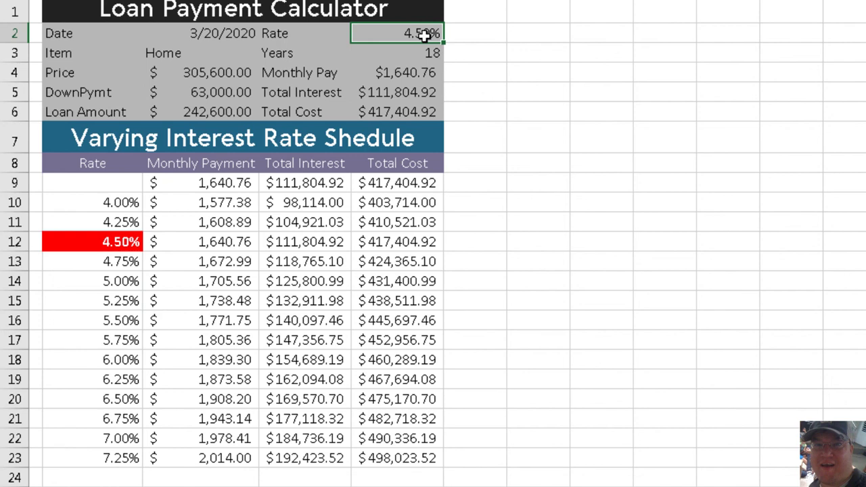
pyautogui.write('5')
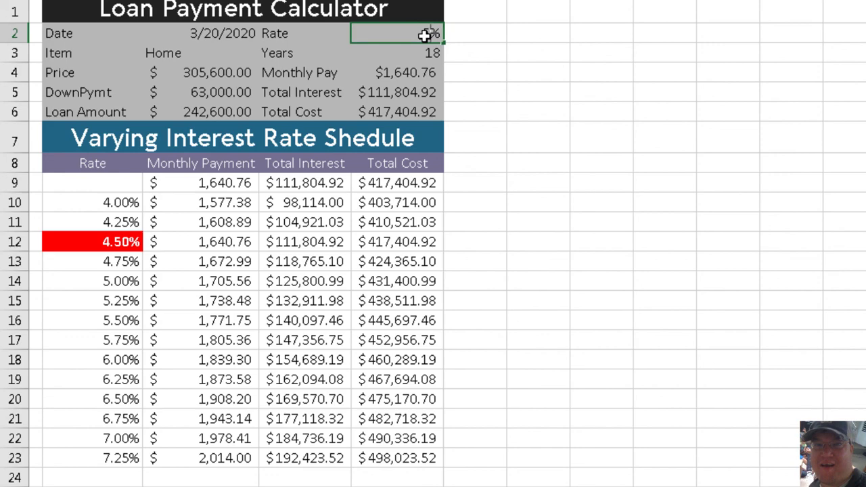
pyautogui.press('Return')
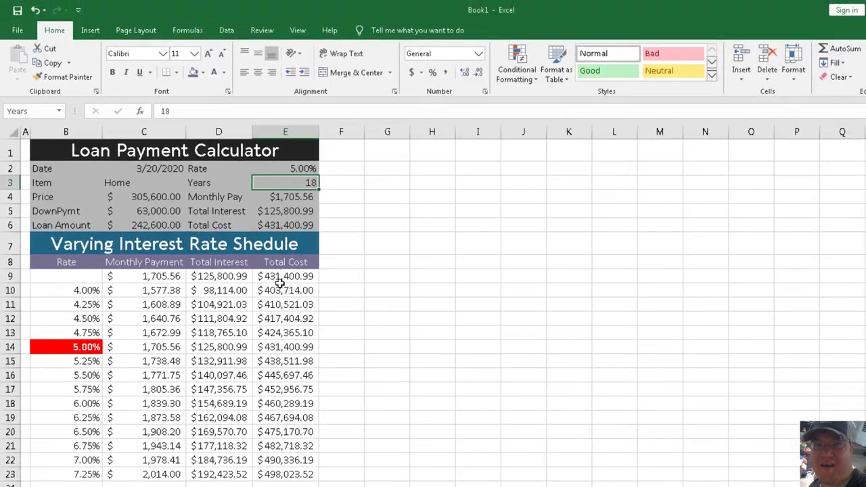
pyautogui.scroll(-1, 251, 283)
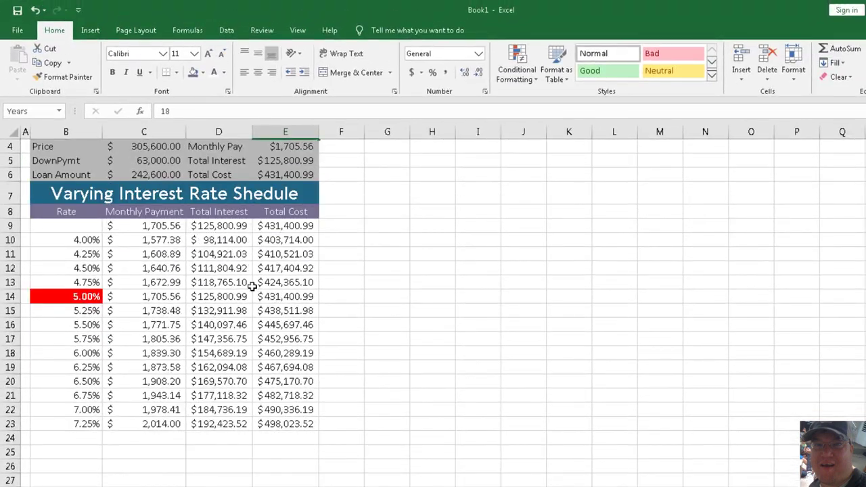
pyautogui.scroll(1, 250, 280)
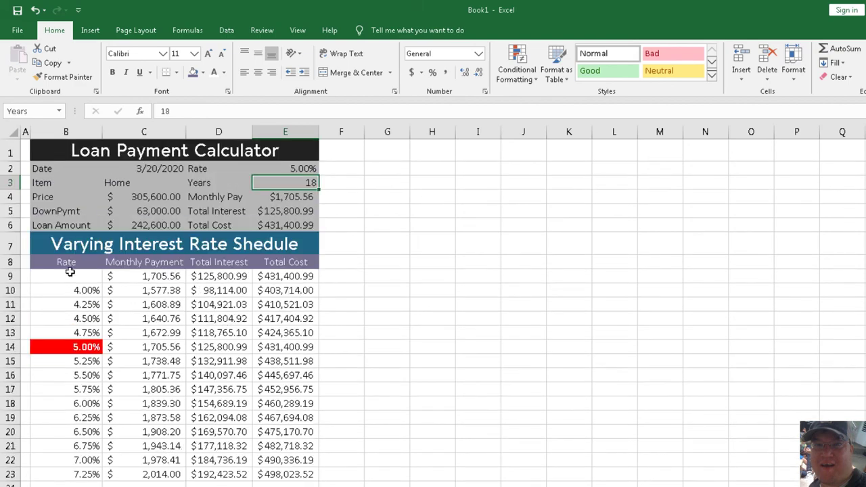
# Apply Thick Outside Borders around the schedule's data rows B9:E23.
pyautogui.moveTo(70, 272); pyautogui.dragTo(274, 469)
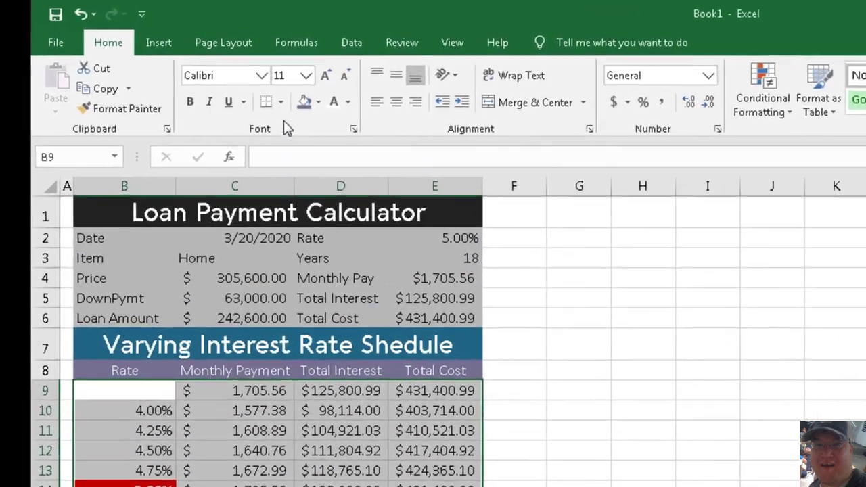
pyautogui.click(178, 72)
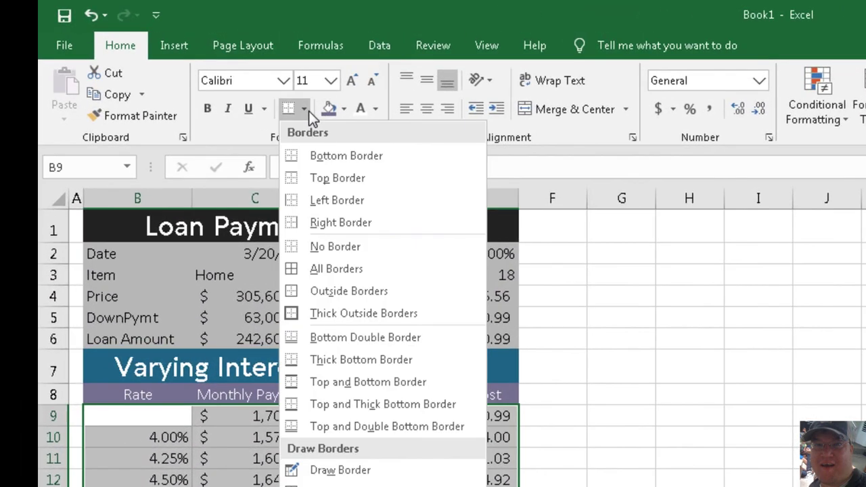
pyautogui.click(310, 314)
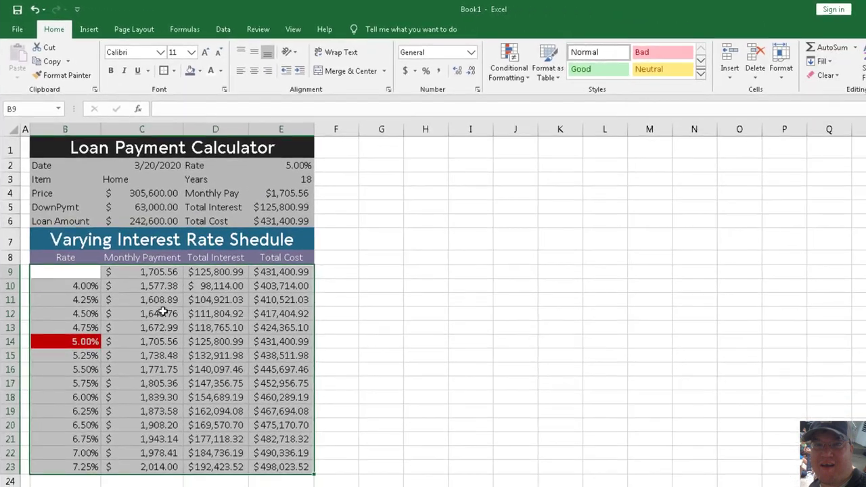
pyautogui.moveTo(85, 272); pyautogui.dragTo(272, 271)
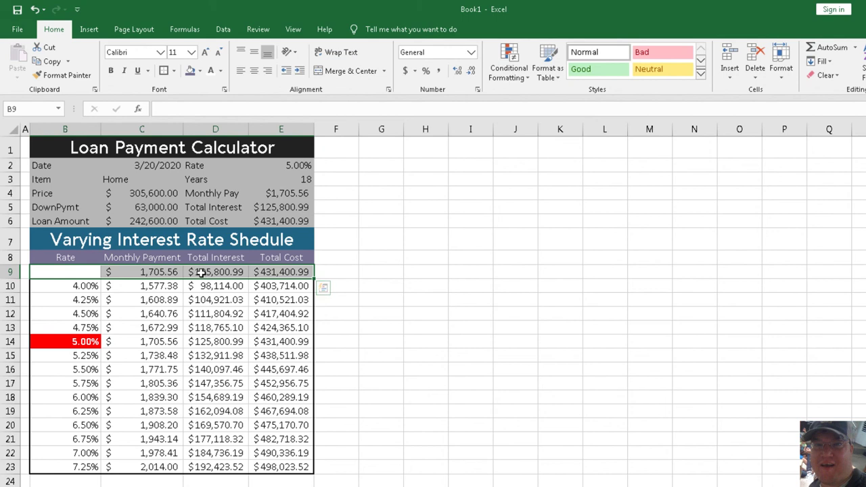
pyautogui.moveTo(85, 286); pyautogui.dragTo(145, 287)
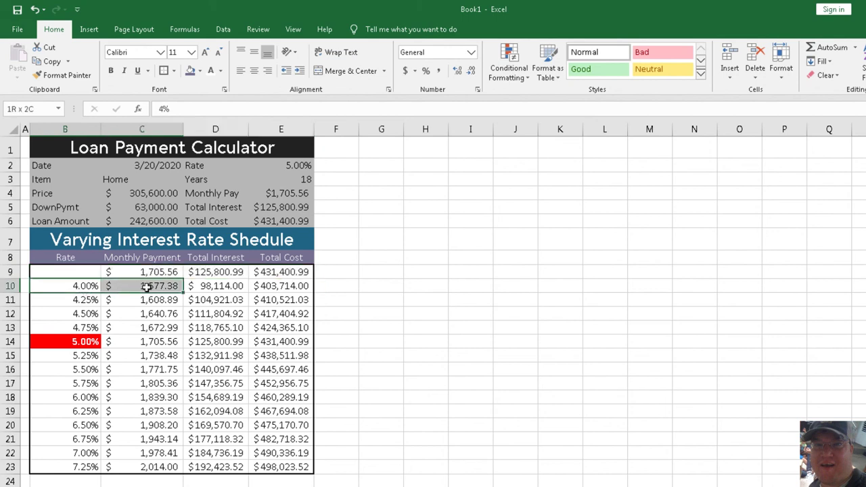
pyautogui.moveTo(61, 273); pyautogui.dragTo(277, 272)
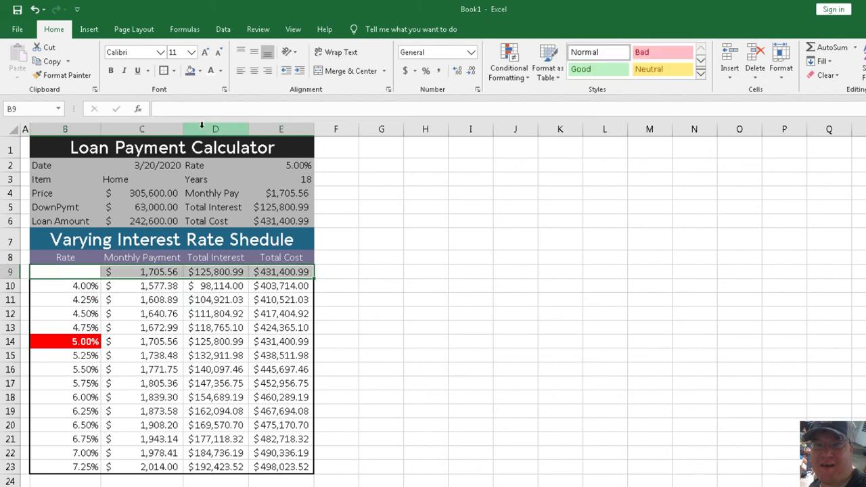
# Fill row 9 light blue and row 10 dark indigo with white text.
pyautogui.click(201, 70)
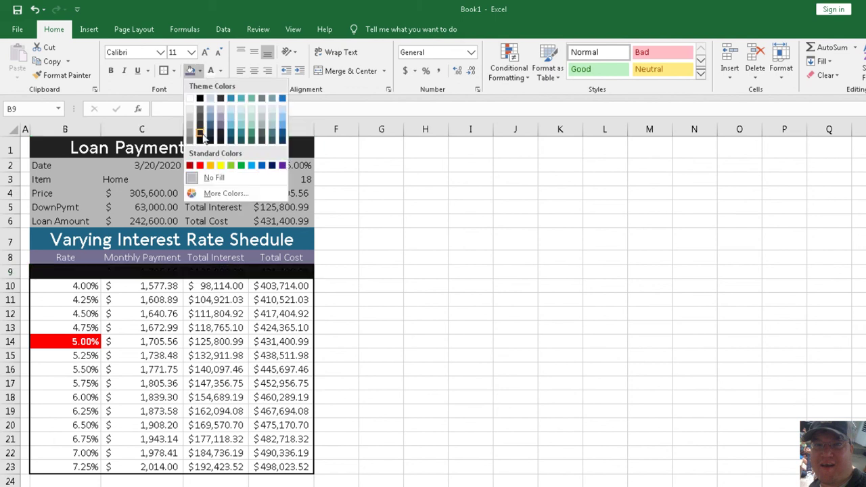
pyautogui.click(241, 120)
pyautogui.moveTo(61, 286); pyautogui.dragTo(281, 287)
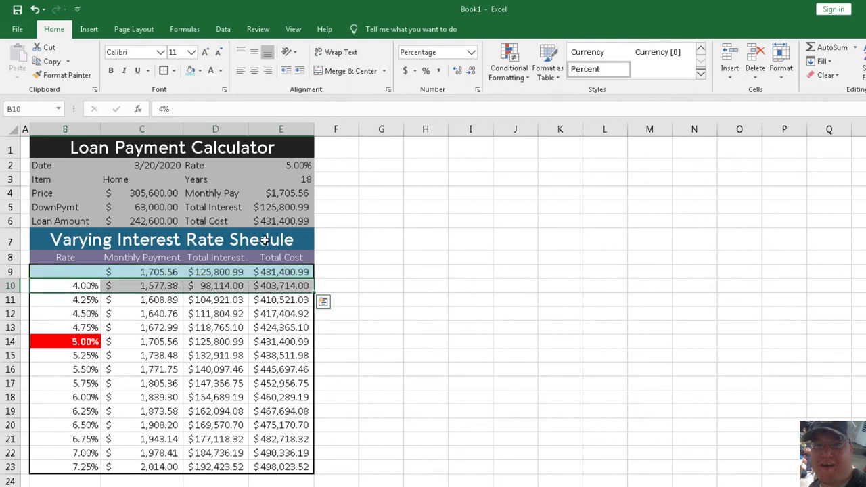
pyautogui.click(200, 71)
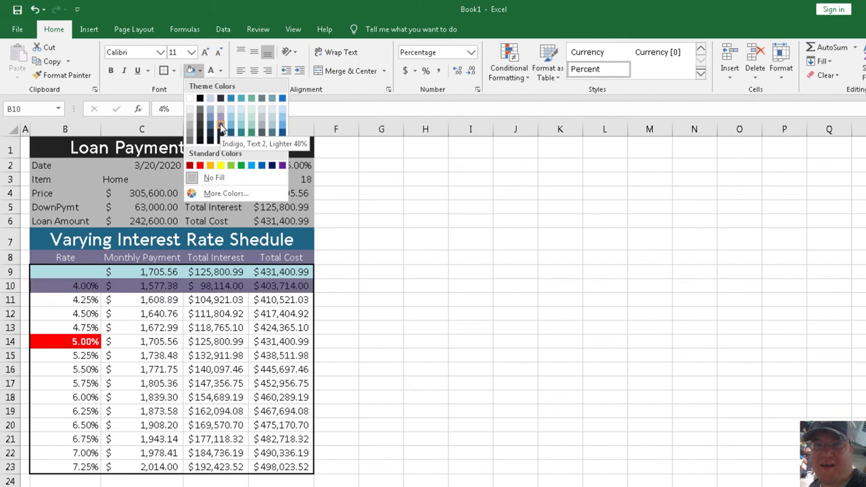
pyautogui.click(220, 136)
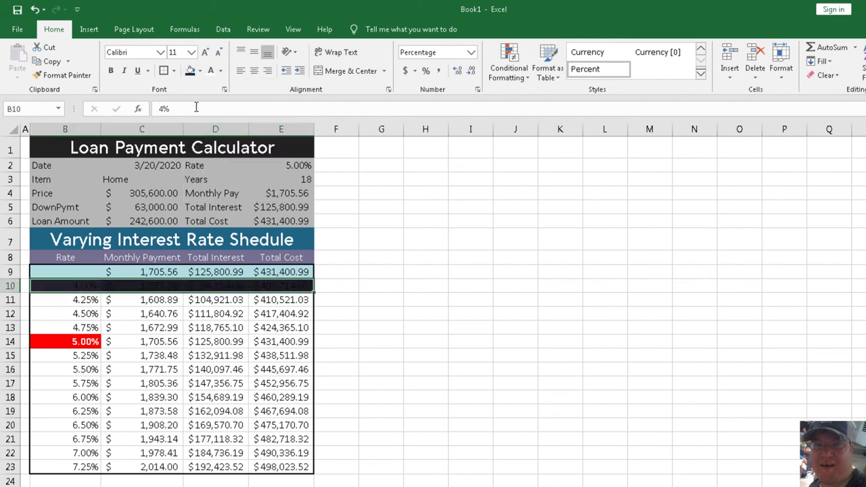
pyautogui.click(209, 71)
pyautogui.click(186, 300)
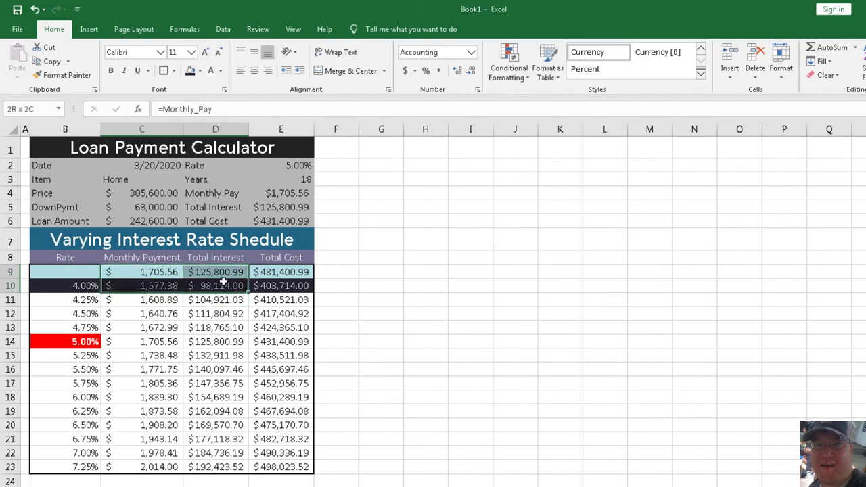
# Copy the two-row banding with Format Painter down columns B to E through row 23.
pyautogui.moveTo(125, 276)
pyautogui.mouseDown()
pyautogui.moveTo(269, 276)
pyautogui.moveTo(271, 287)
pyautogui.mouseUp()
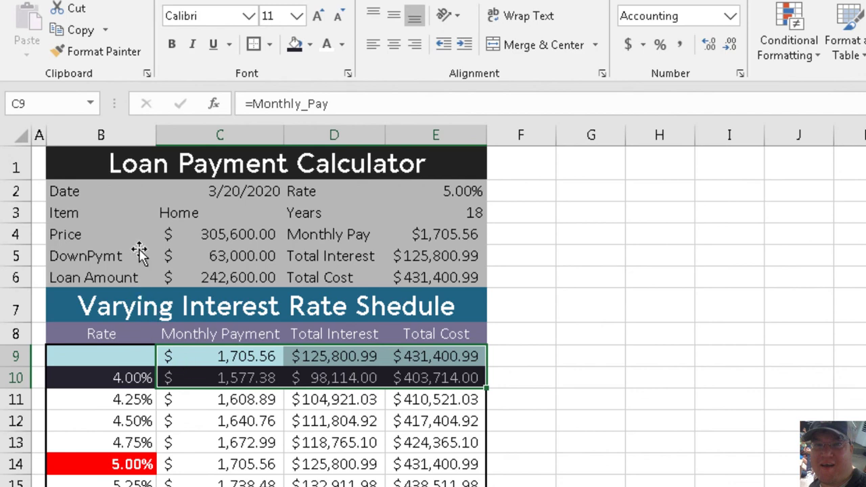
pyautogui.click(122, 50)
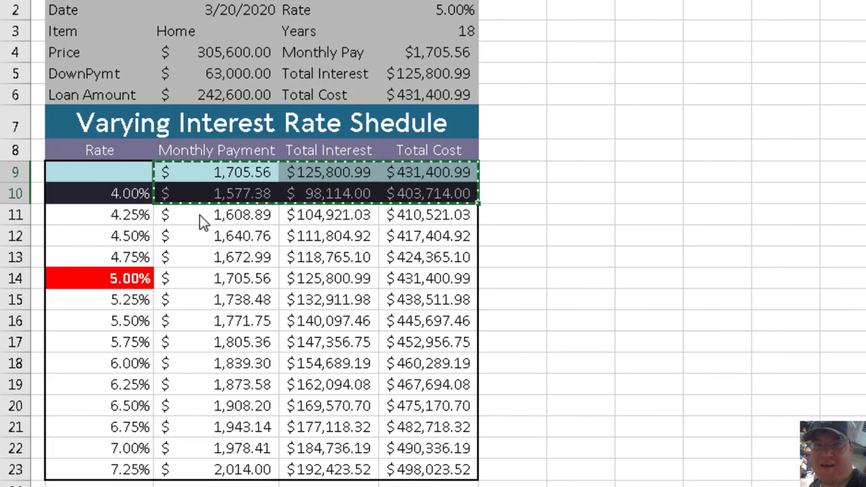
pyautogui.moveTo(202, 215)
pyautogui.mouseDown()
pyautogui.moveTo(379, 221)
pyautogui.moveTo(396, 472)
pyautogui.mouseUp()
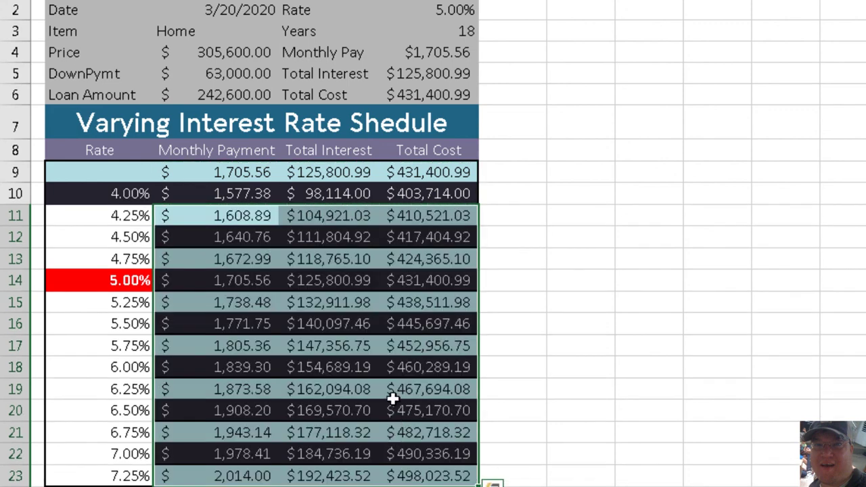
pyautogui.click(395, 406)
pyautogui.moveTo(126, 194); pyautogui.dragTo(126, 181)
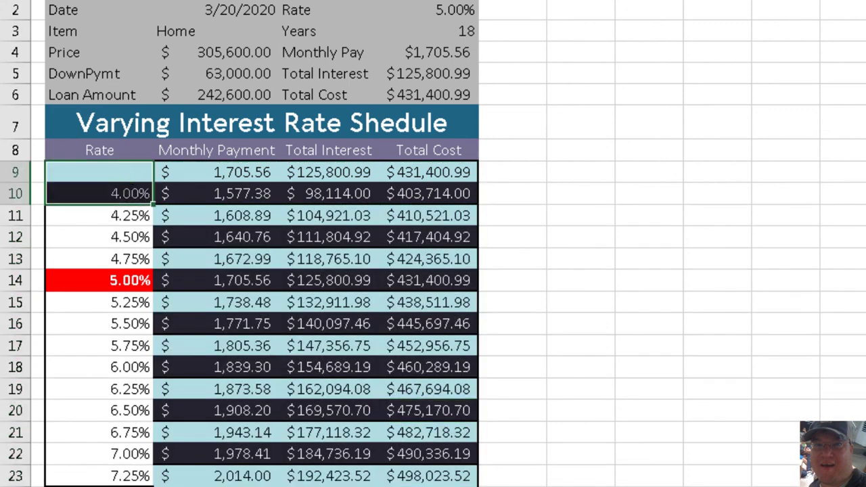
pyautogui.moveTo(115, 215); pyautogui.dragTo(102, 302)
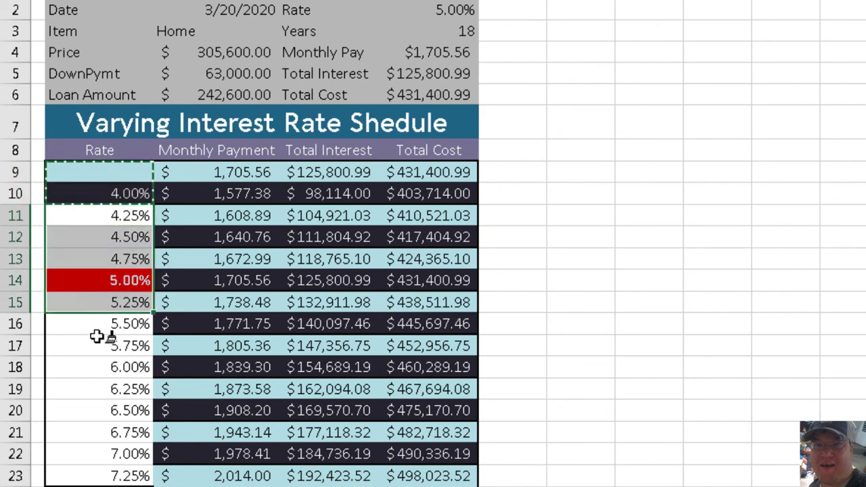
pyautogui.moveTo(97, 337); pyautogui.dragTo(104, 470)
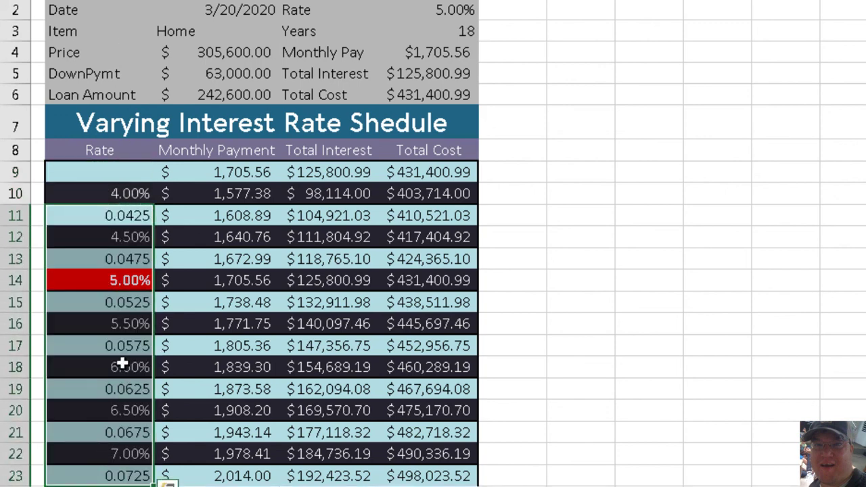
pyautogui.click(122, 279)
pyautogui.click(311, 280)
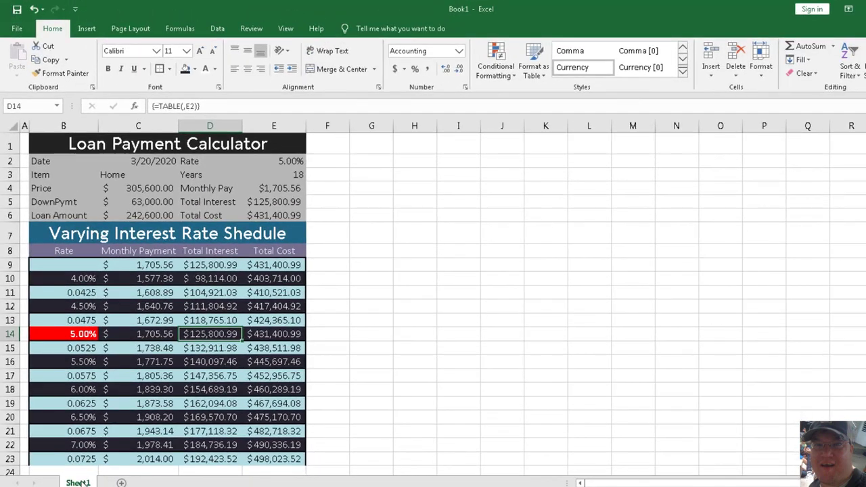
# Rename the Sheet1 tab to 'Loan Payment'.
pyautogui.doubleClick(78, 482)
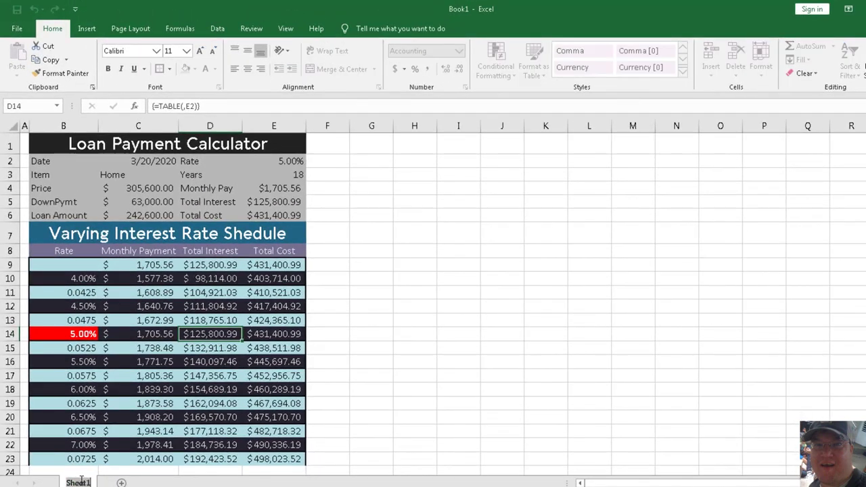
pyautogui.write('Loa')
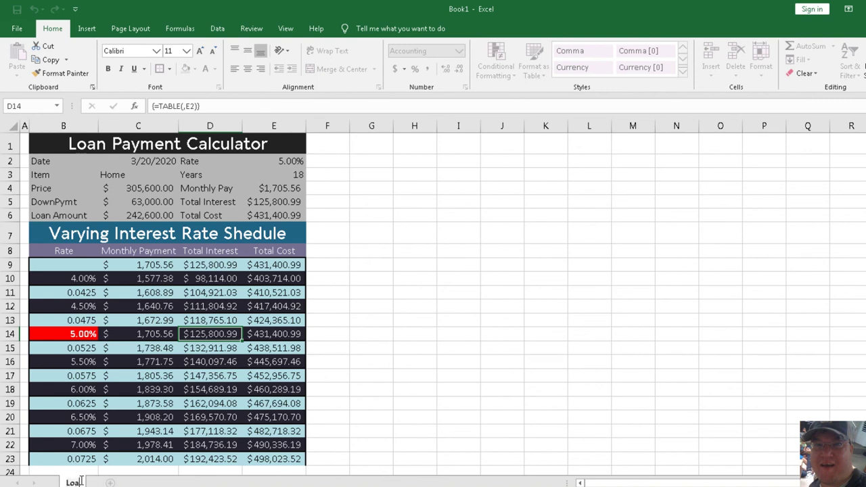
pyautogui.write('n')
pyautogui.write(' Payment')
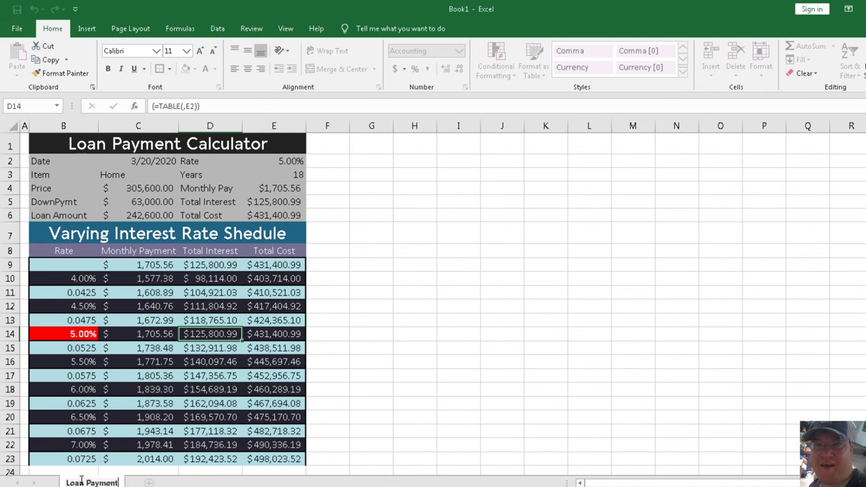
pyautogui.press('Return')
# Save the workbook to Documents as LoanPayment.xlsx via Save As (F12).
pyautogui.click(358, 336)
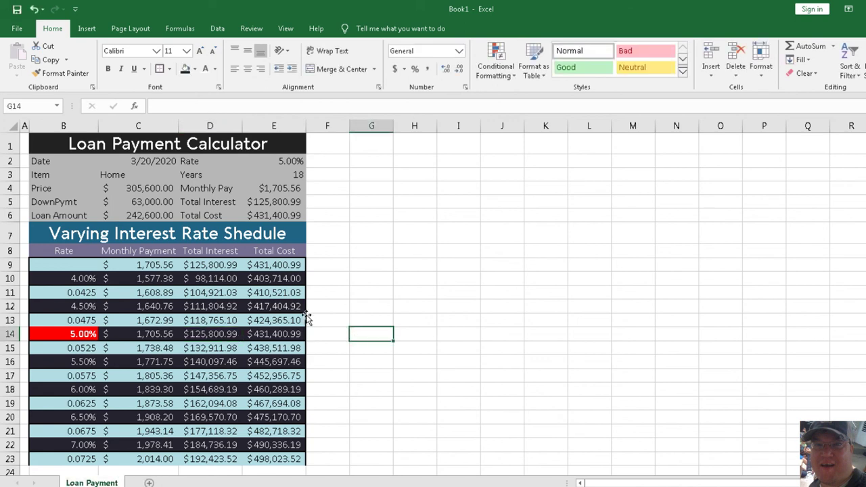
pyautogui.press('F12')
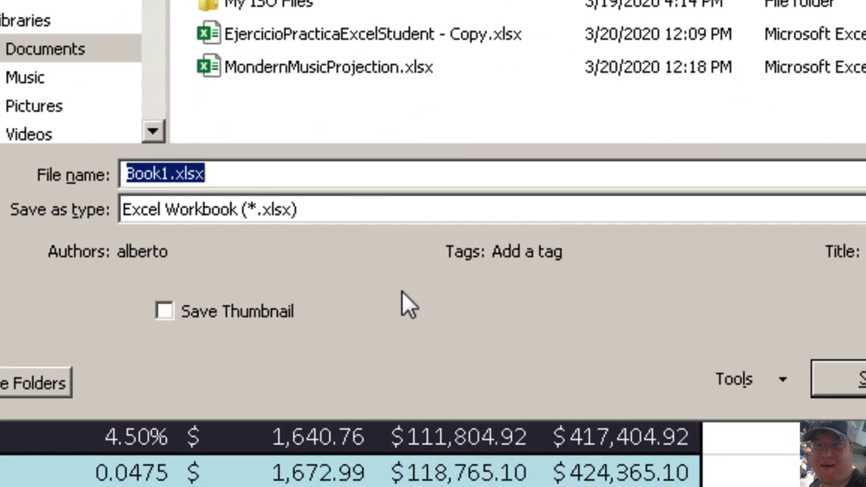
pyautogui.write('LoanPa')
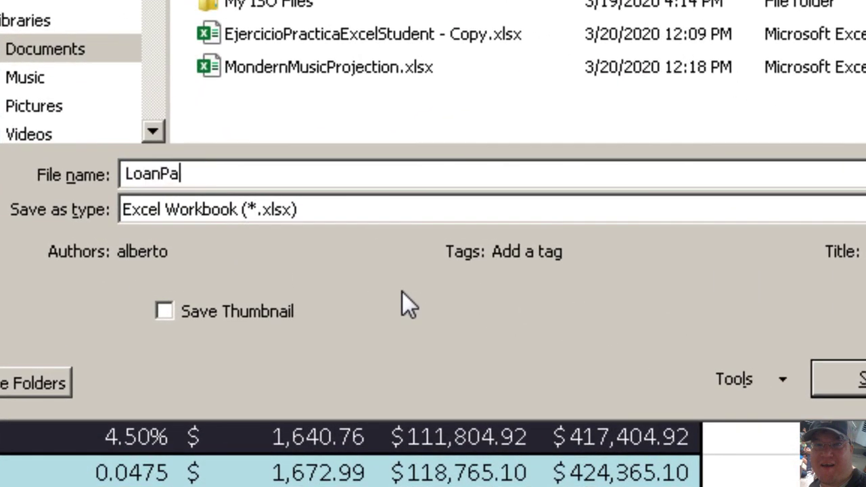
pyautogui.write('ymenrt')
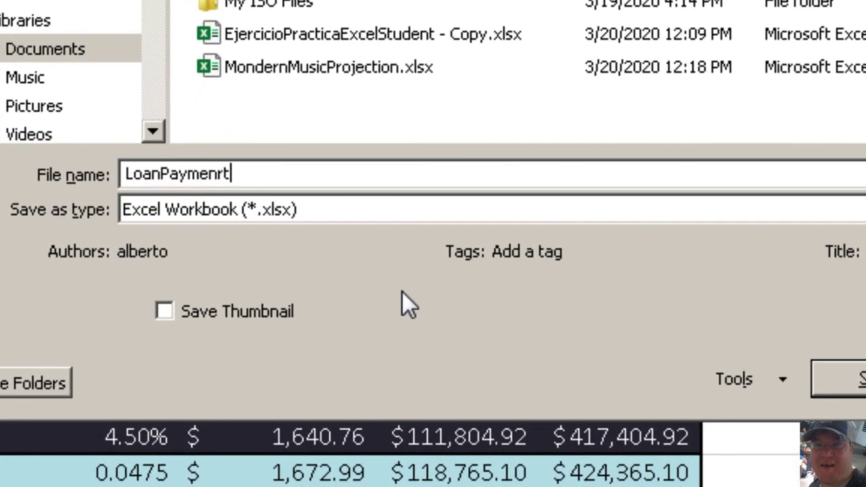
pyautogui.press('BackSpace')
pyautogui.press('BackSpace')
pyautogui.write('ty')
pyautogui.press('BackSpace')
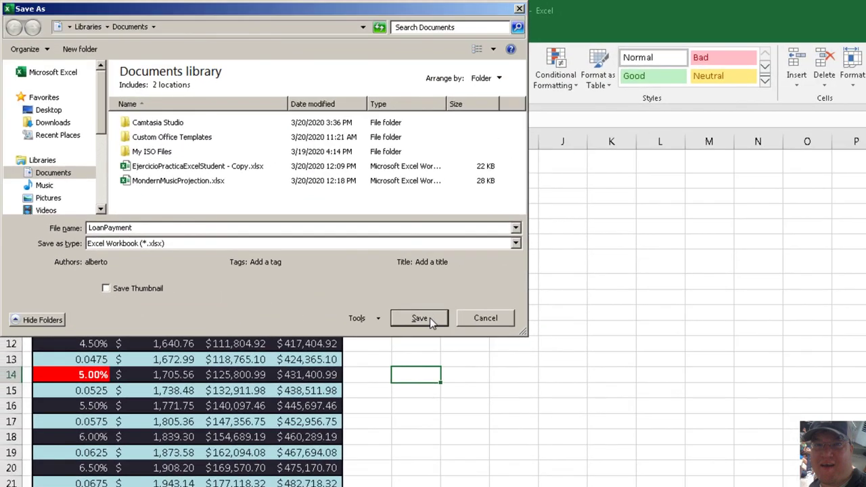
pyautogui.click(431, 322)
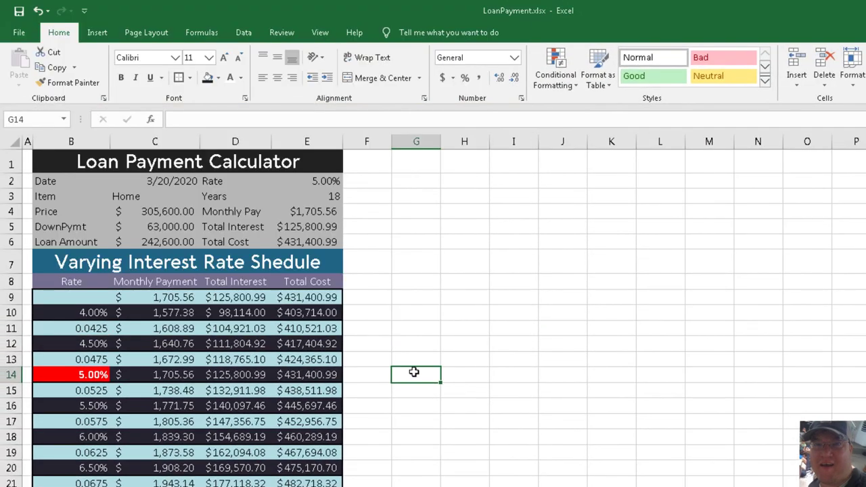